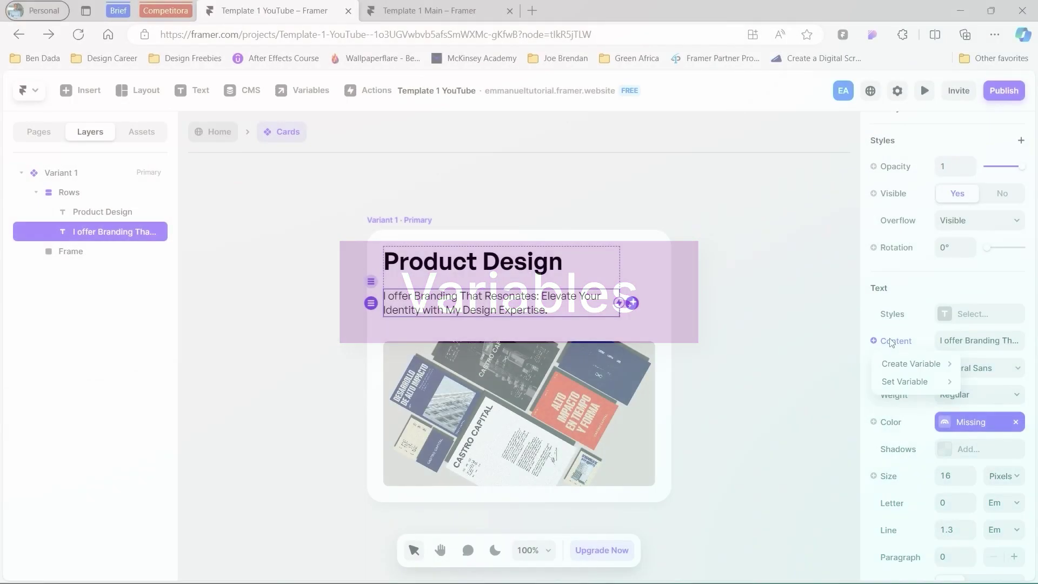
Step: Try the Content field's Create Variable options on the card text
left_click(892, 340)
left_click(892, 341)
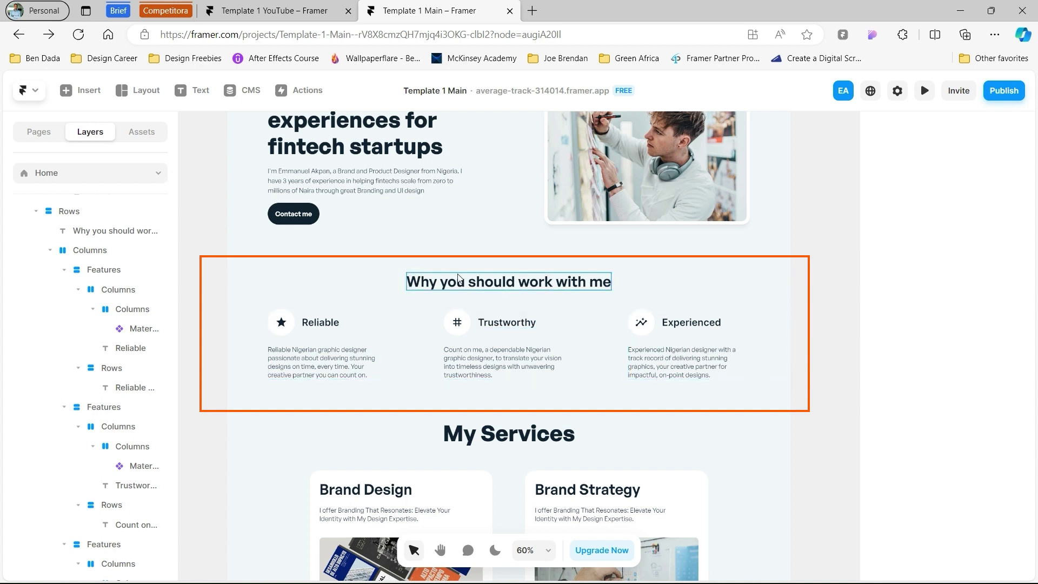
Step: In the Template 1 YouTube project, add a 'Why you should hire me' text box below the hero
key("ctrl+shift+Tab")
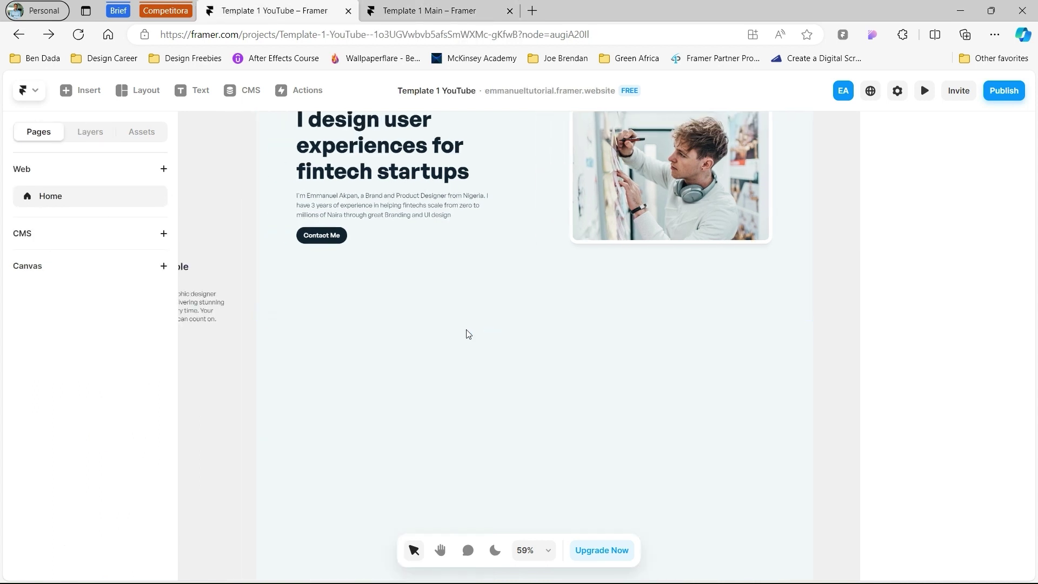
key("t")
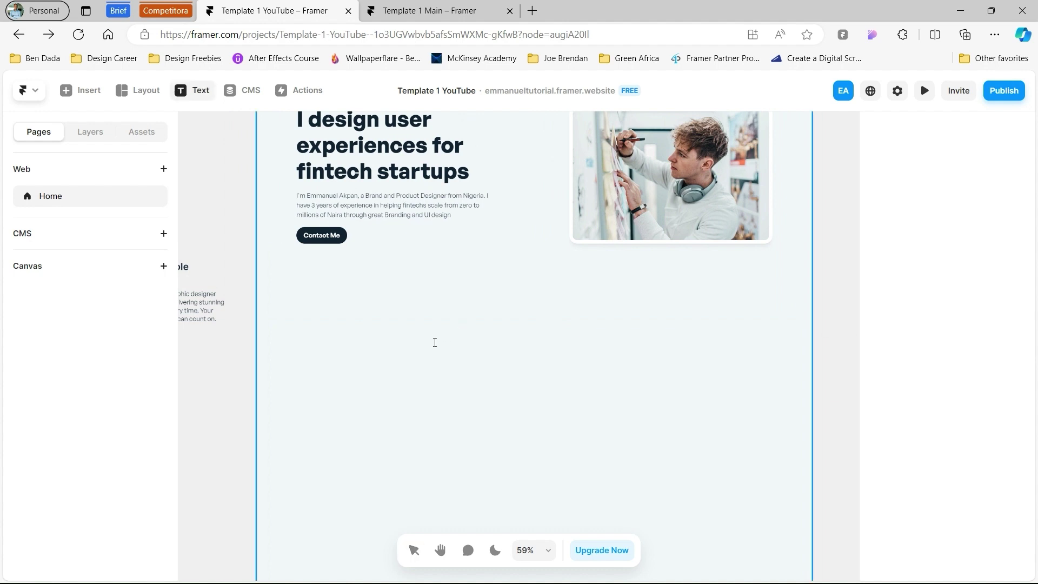
left_click_drag(434, 342, 635, 372)
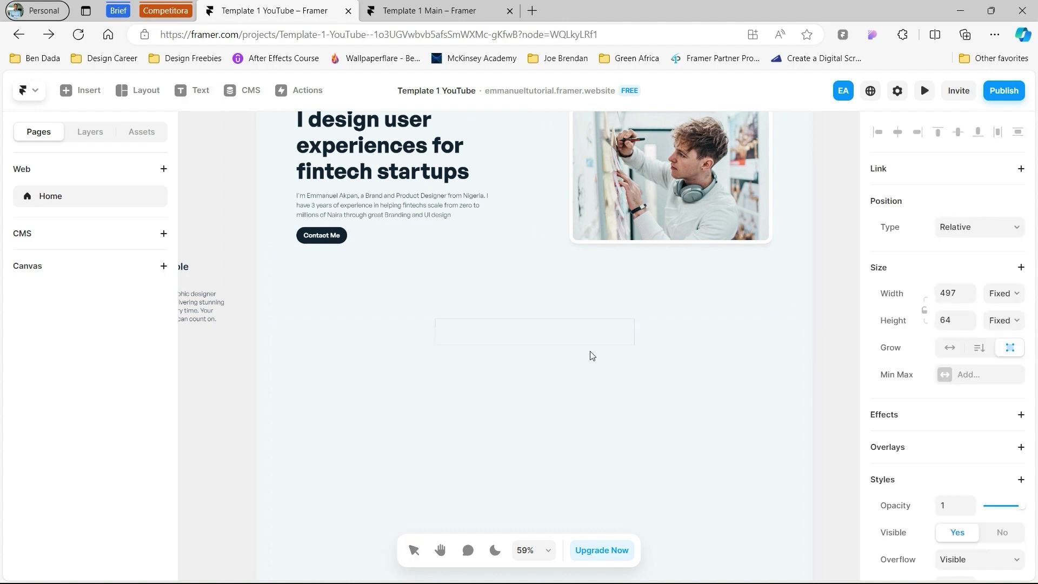
type("Why you should hire me")
key("Escape")
Step: Apply the Heading 1 text style to the new heading
scroll(908, 463, "down", 5)
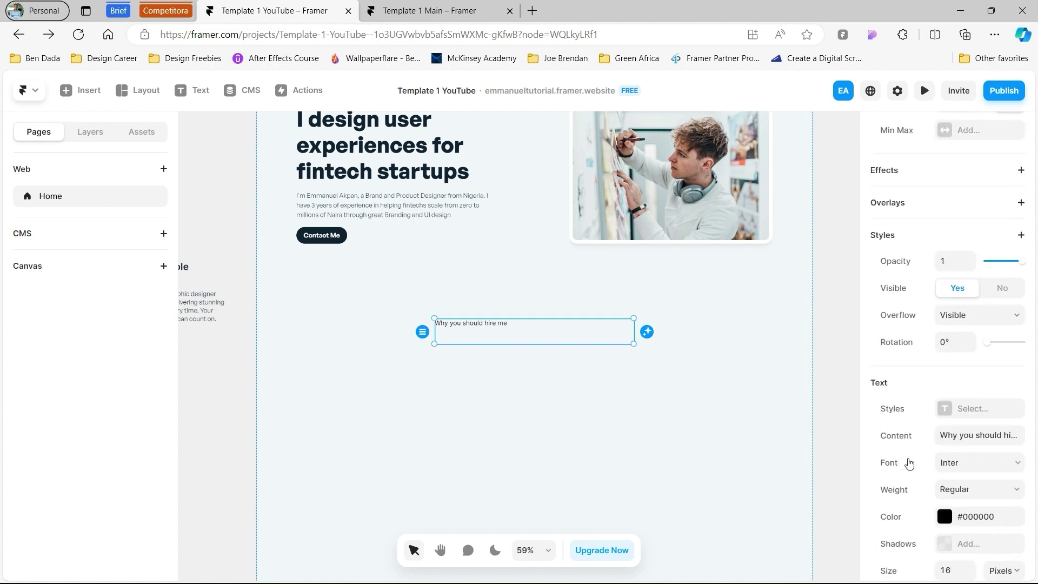
scroll(909, 464, "down", 2)
left_click(951, 373)
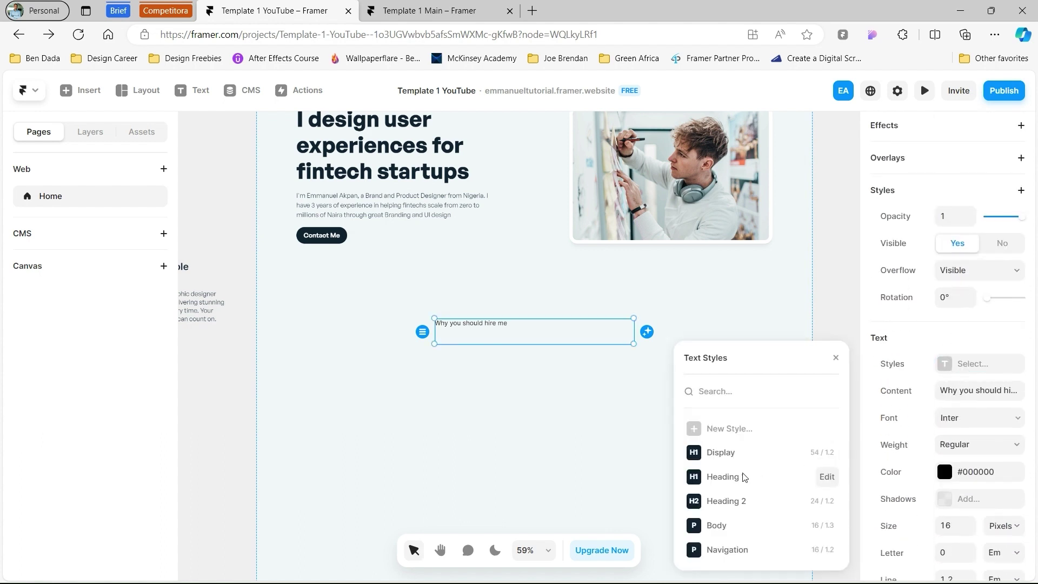
left_click(744, 476)
left_click(660, 323)
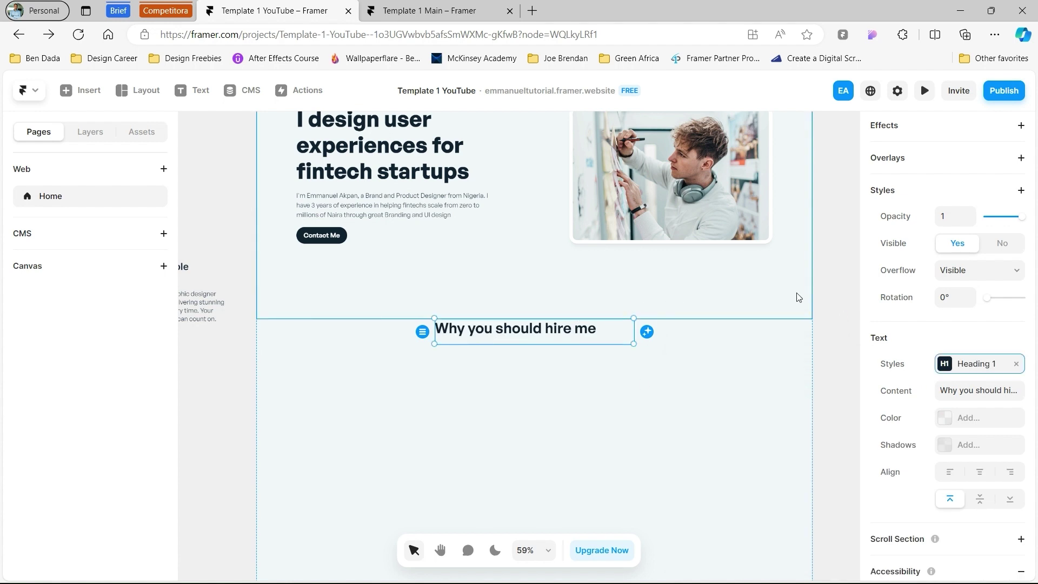
Step: Set the heading's width and height to Fit Content
scroll(915, 246, "up", 5)
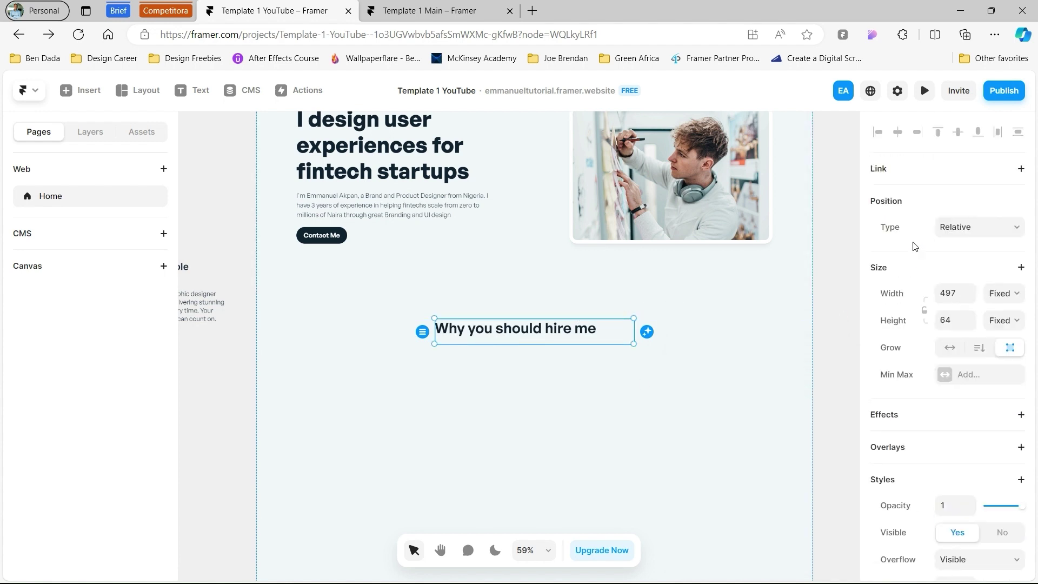
left_click(1016, 295)
left_click(1007, 342)
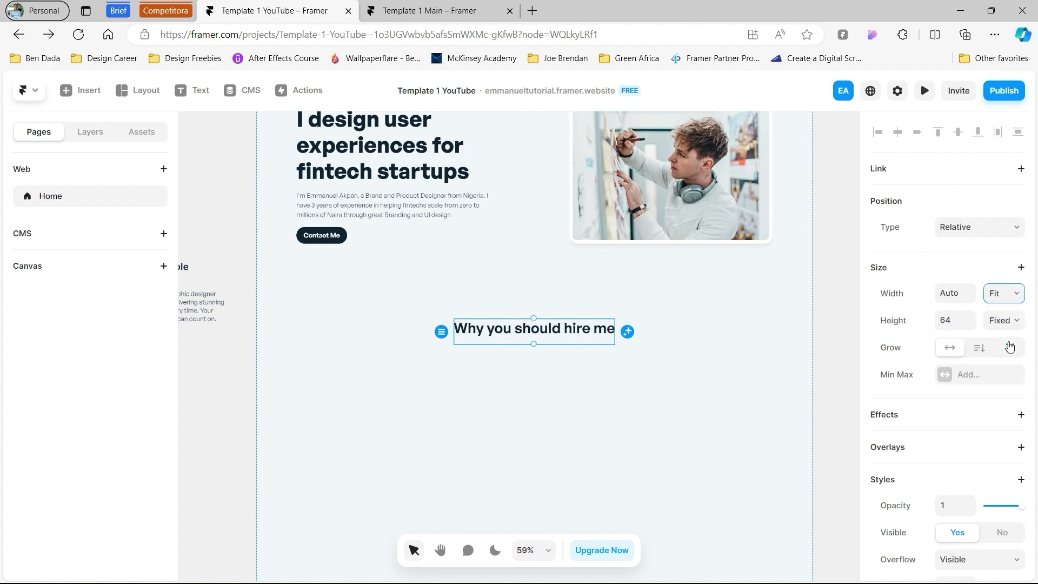
left_click(1004, 325)
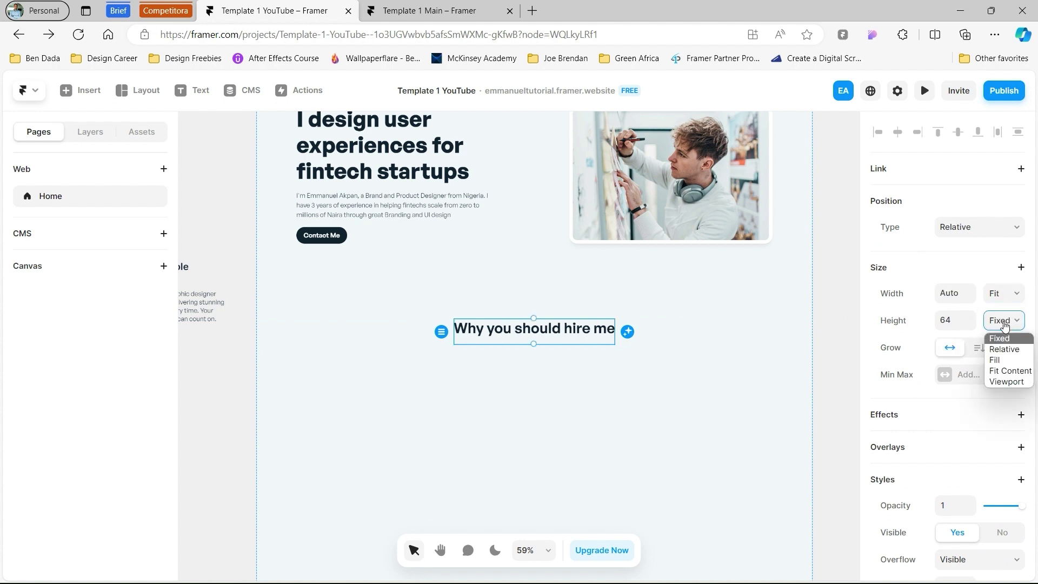
left_click(1009, 371)
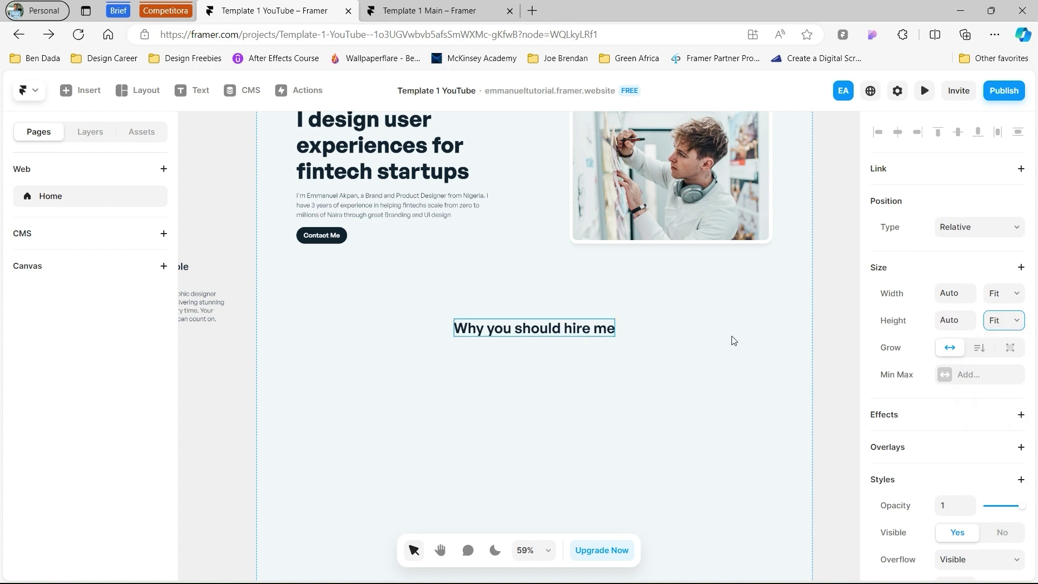
scroll(733, 340, "down", 2)
scroll(733, 341, "left", 3)
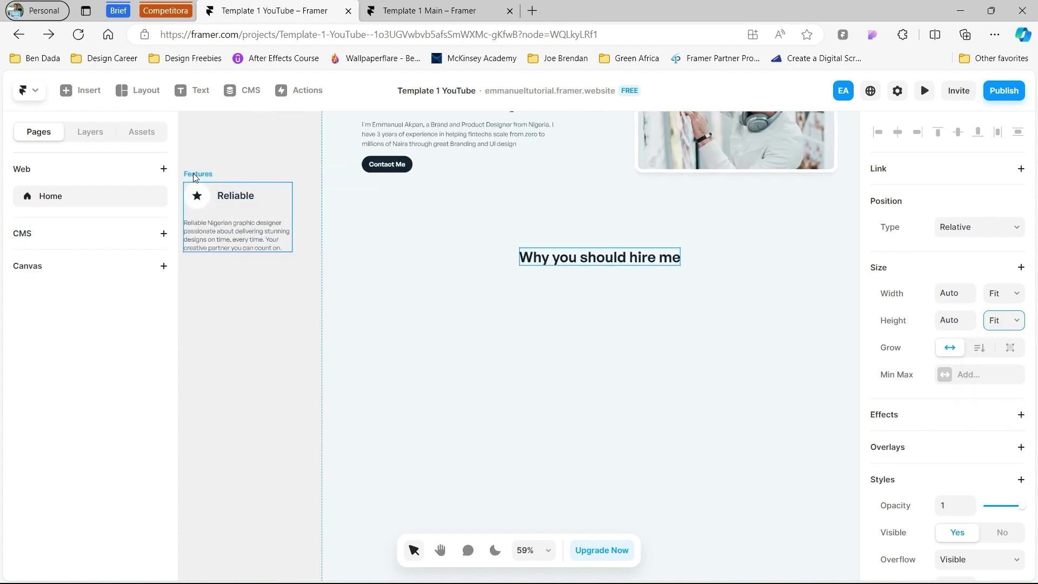
Step: Select the Reliable Features card and move it lower on the canvas
left_click(193, 176)
left_click_drag(194, 176, 208, 290)
scroll(207, 301, "left", 1)
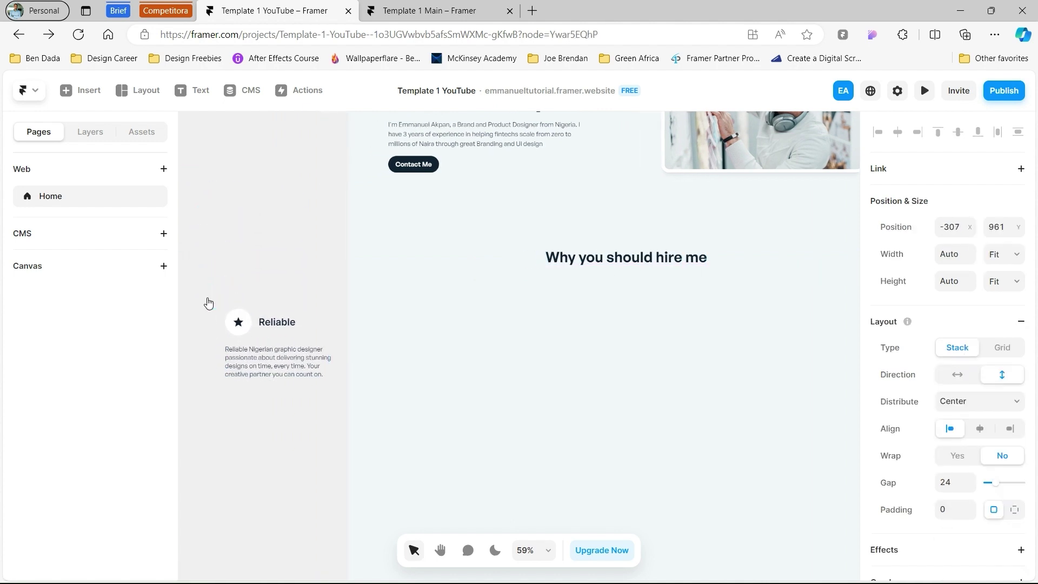
scroll(235, 355, "up", 3)
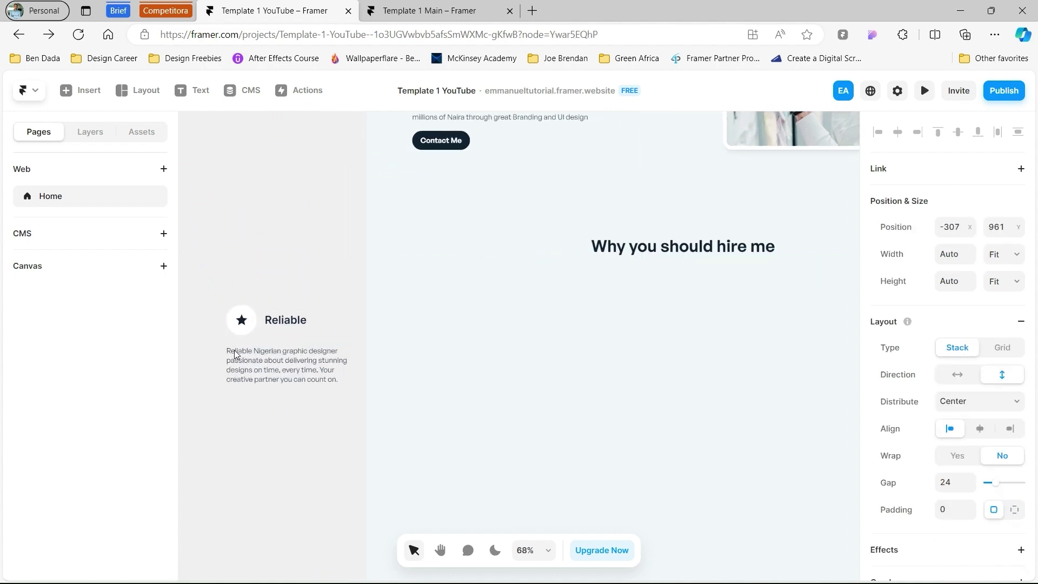
left_click(90, 133)
left_click(322, 315)
scroll(362, 328, "up", 3)
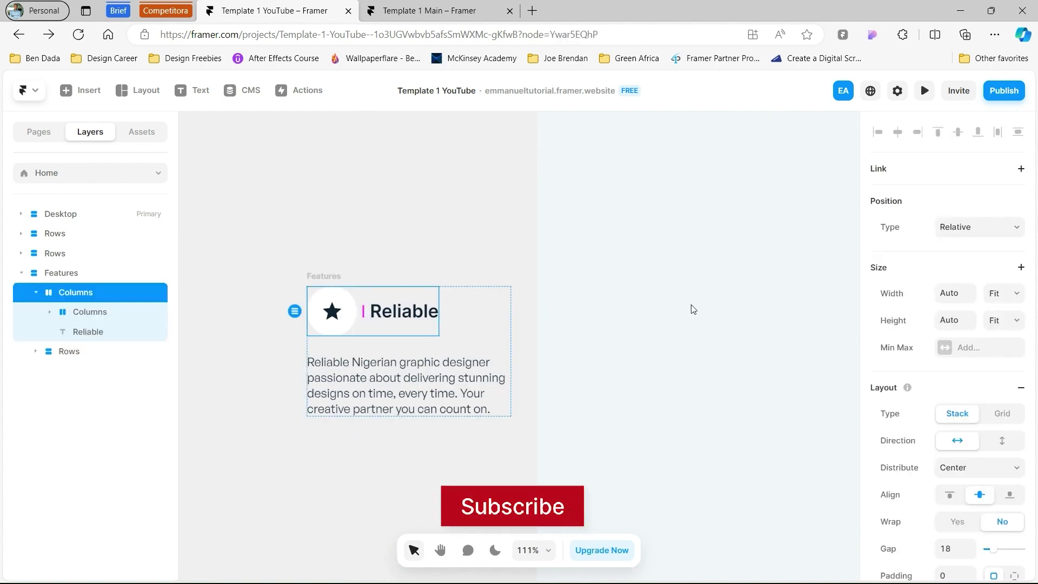
Step: Adjust the width of the Reliable card's description text box
left_click(459, 385)
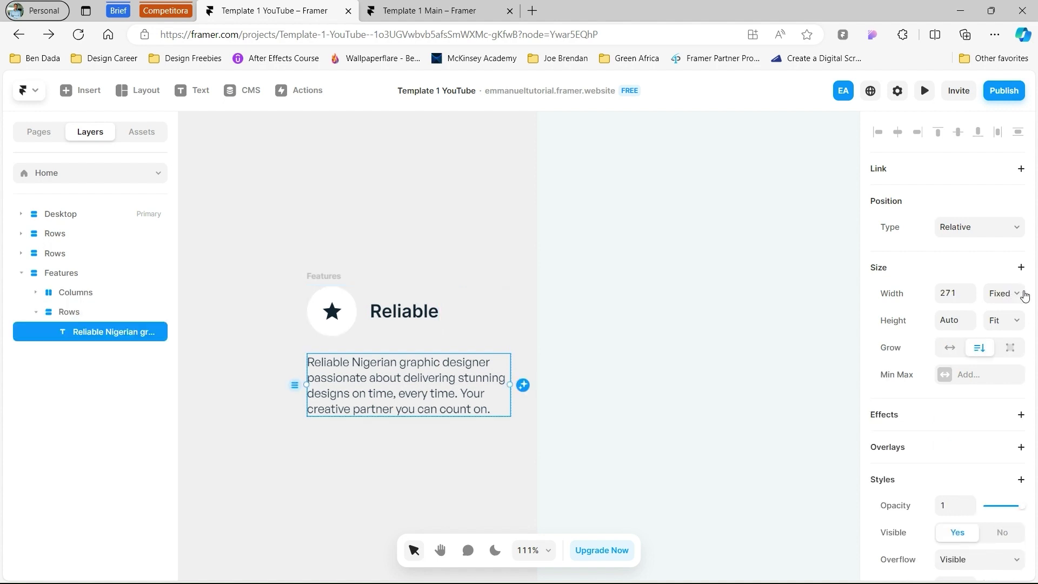
left_click(322, 274)
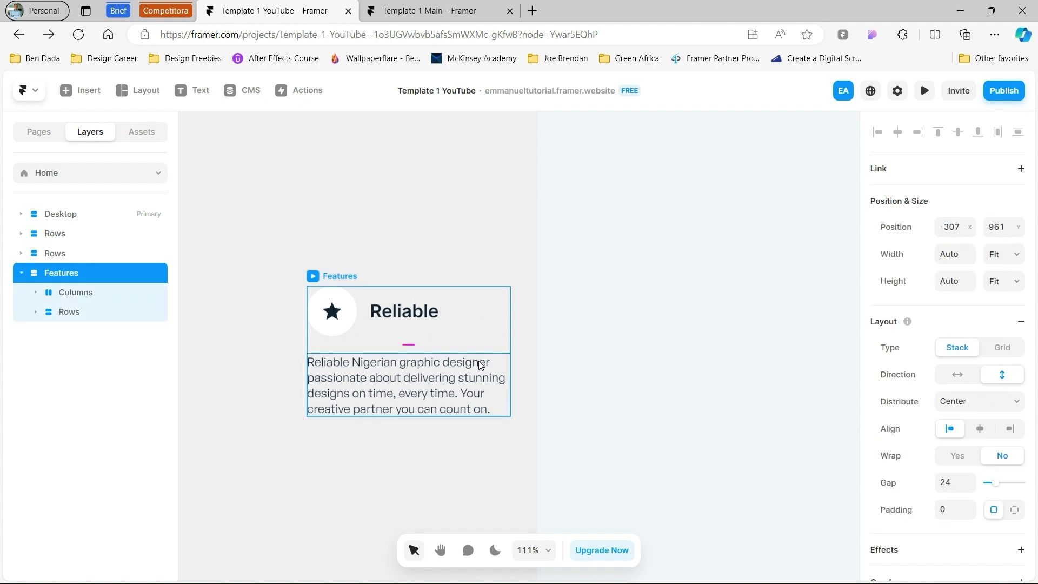
left_click(453, 366)
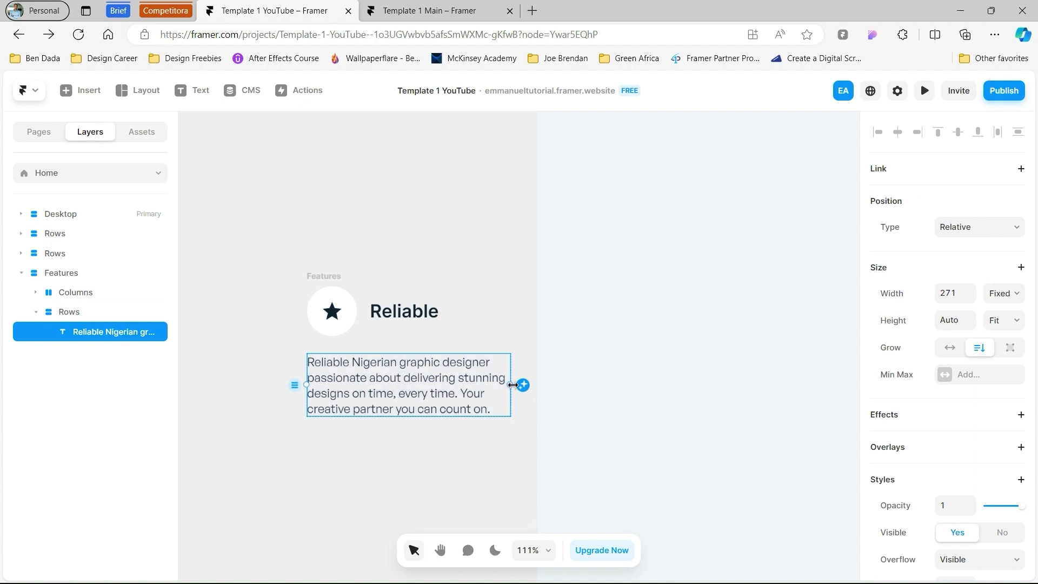
mouse_move(512, 385)
left_mouse_down()
mouse_move(463, 384)
mouse_move(520, 385)
left_mouse_up()
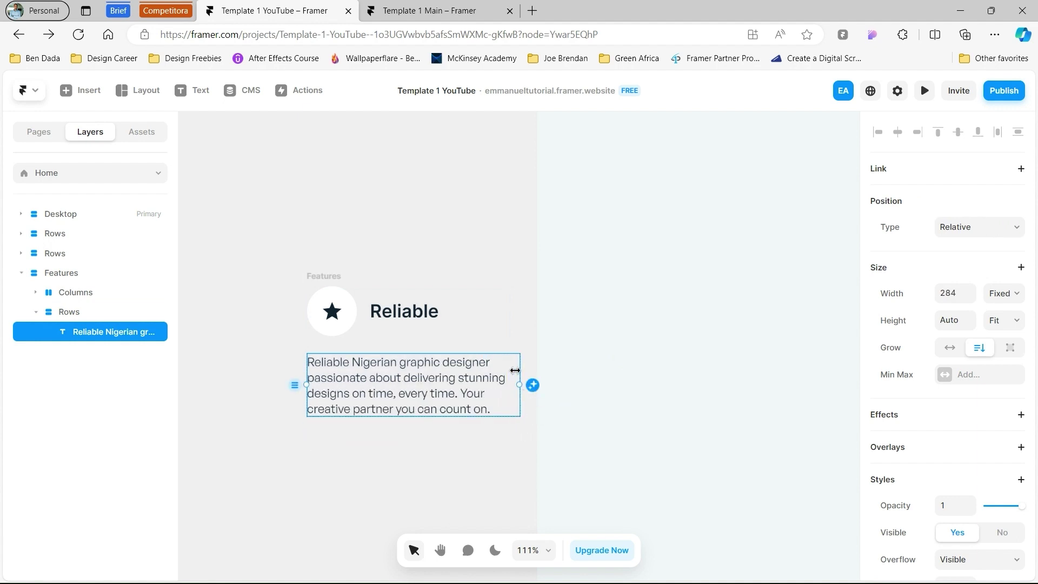
left_click(322, 276)
left_click(463, 406)
mouse_move(520, 381)
left_mouse_down()
mouse_move(492, 380)
mouse_move(508, 380)
left_mouse_up()
Step: Place the Features card in the Desktop stack below the 'Why you should hire me' heading
left_click(449, 216)
scroll(449, 216, "down", 5)
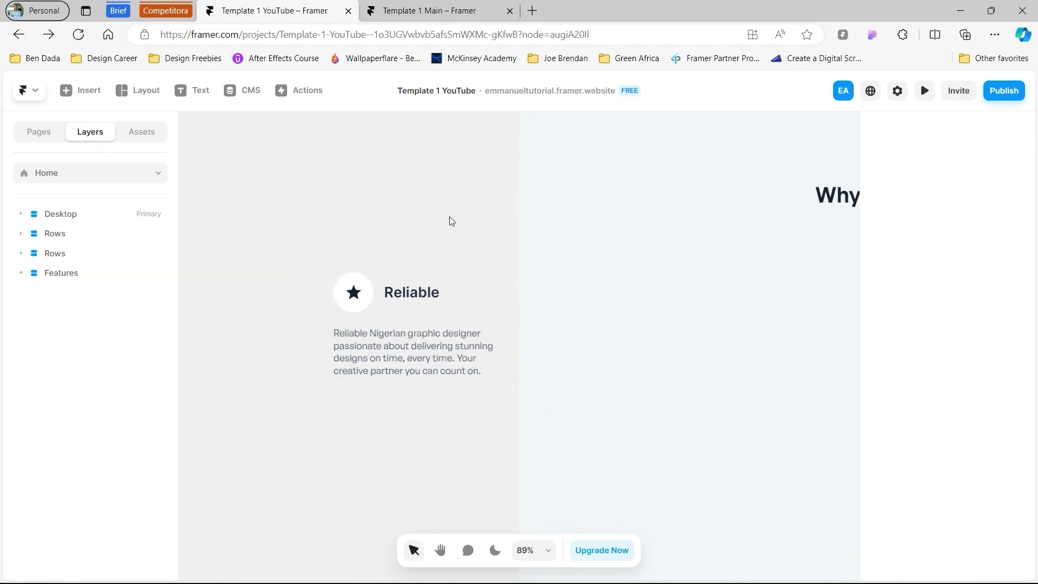
scroll(449, 221, "right", 3)
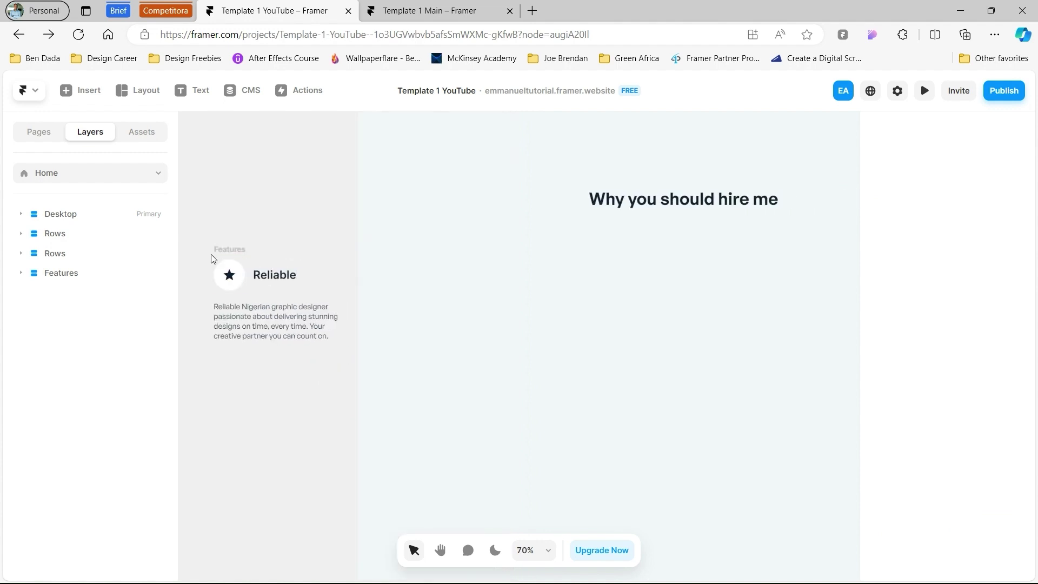
left_click(229, 249)
left_click_drag(228, 248, 658, 265)
scroll(658, 266, "right", 2)
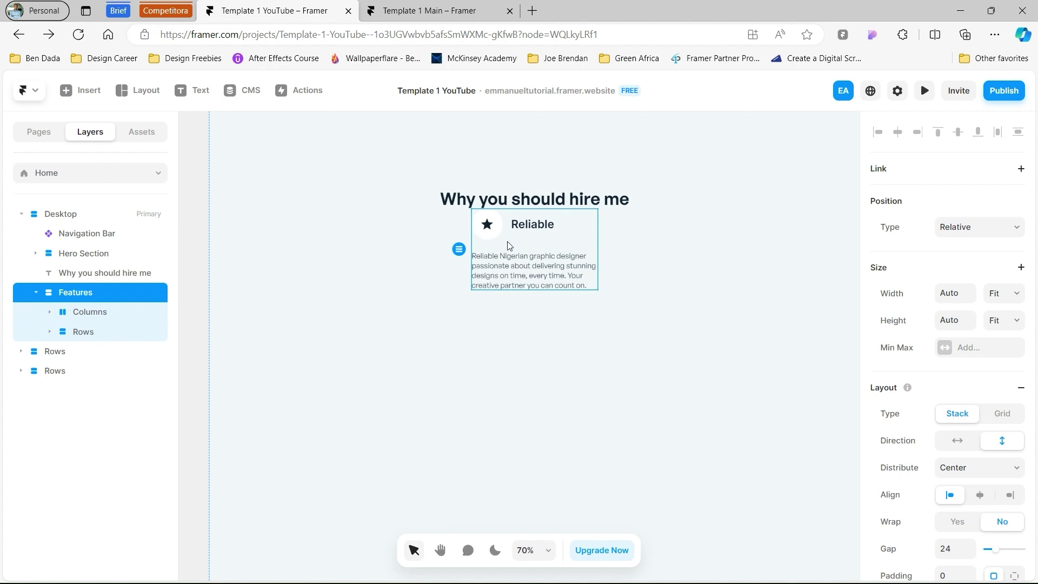
Step: Duplicate the Features card twice, with the copies stacked below the original
left_click_drag(501, 242, 673, 254)
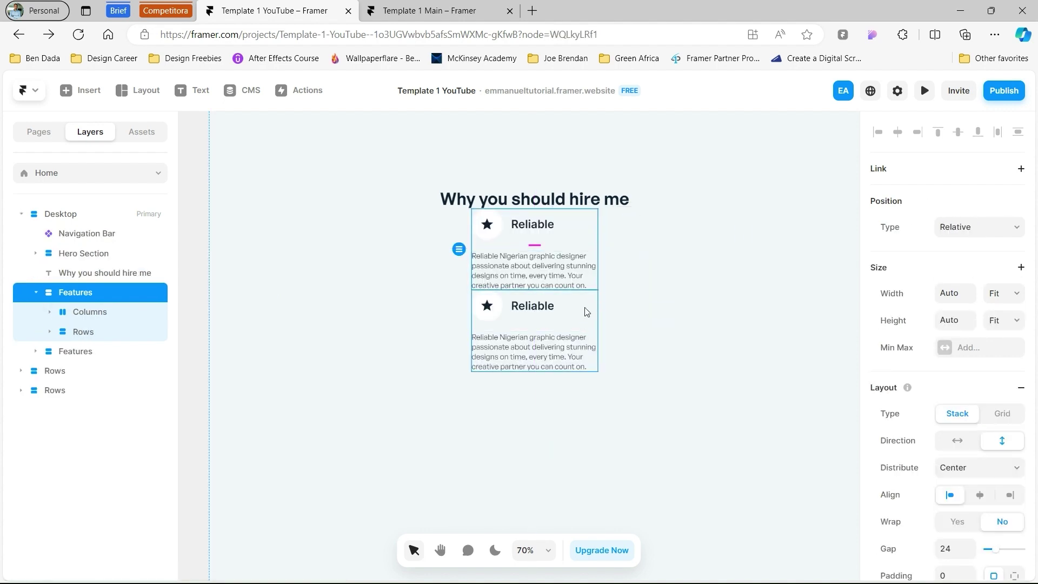
key("ctrl+d")
left_click_drag(614, 338, 695, 381)
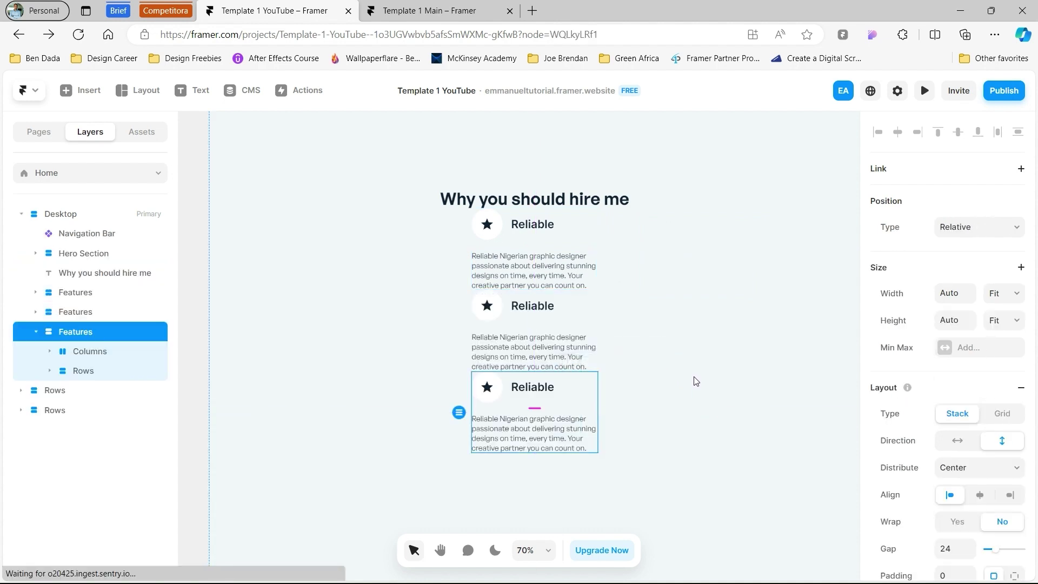
scroll(693, 382, "up", 2)
scroll(693, 383, "down", 3)
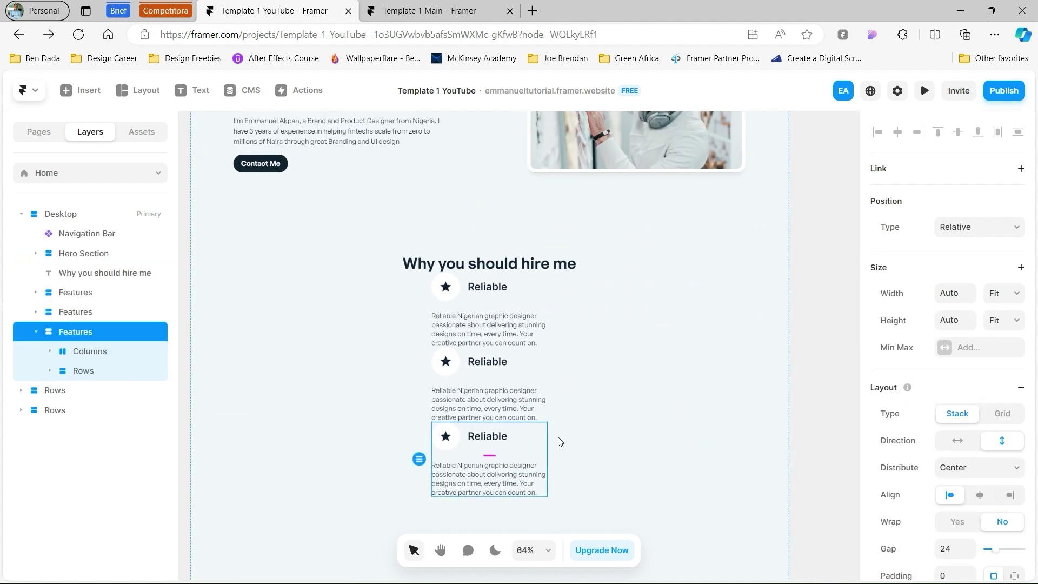
scroll(560, 442, "down", 1)
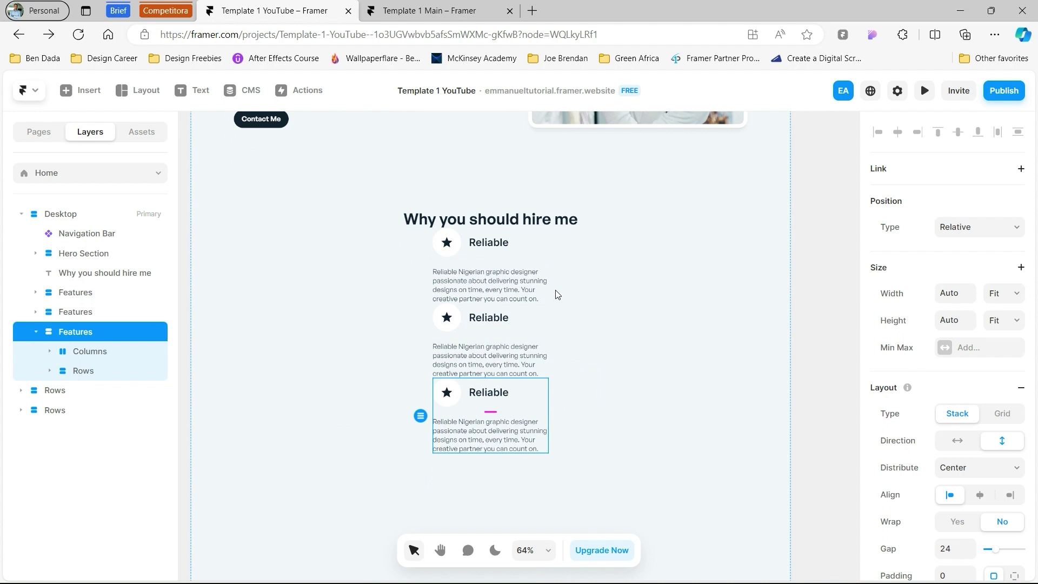
key("ctrl+z")
Step: Select all three Features cards together in the Layers panel
left_click(126, 295)
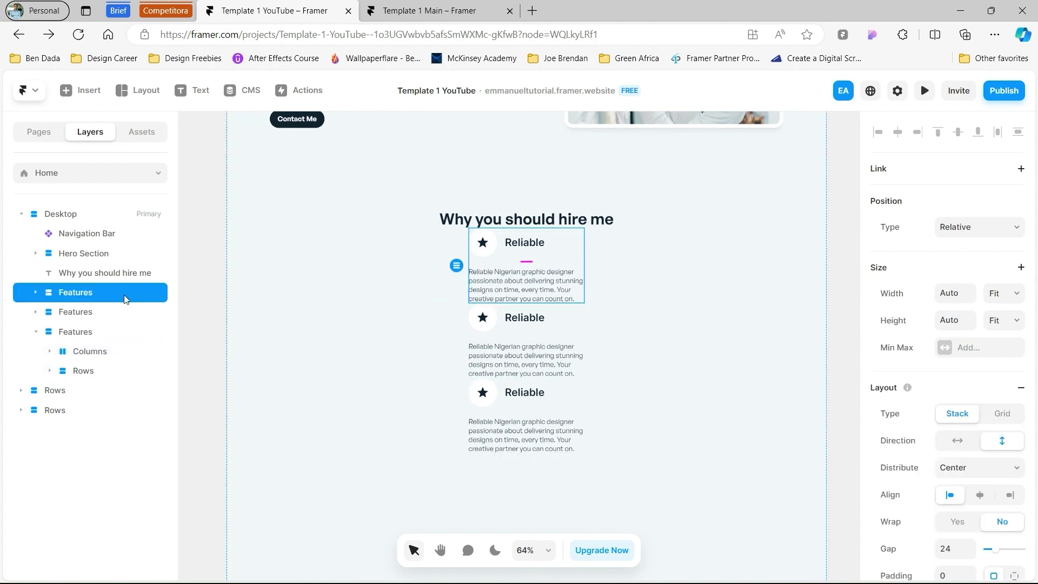
left_click(124, 312, "shift")
left_click(126, 332, "shift")
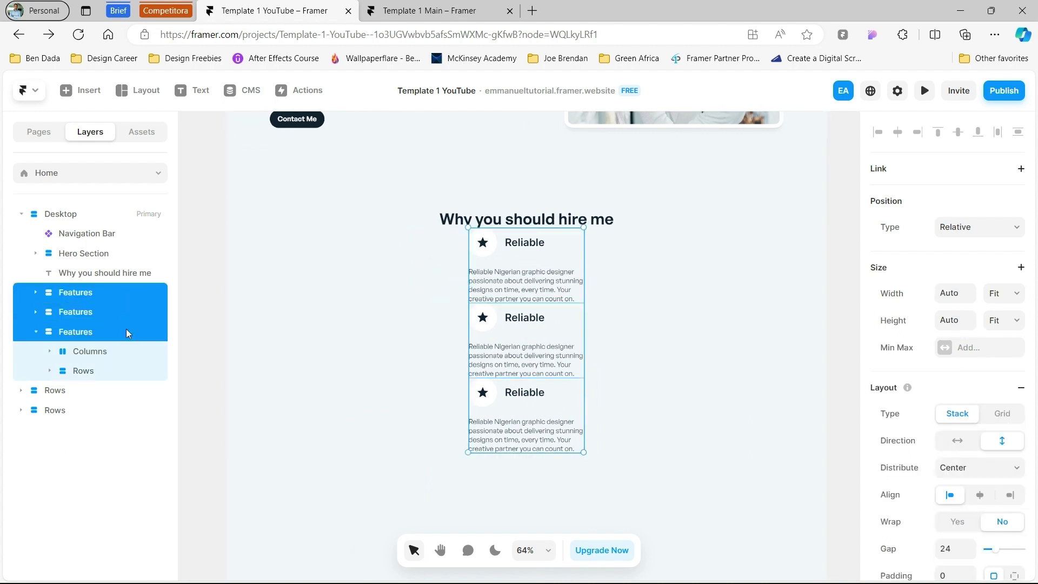
right_click(127, 332)
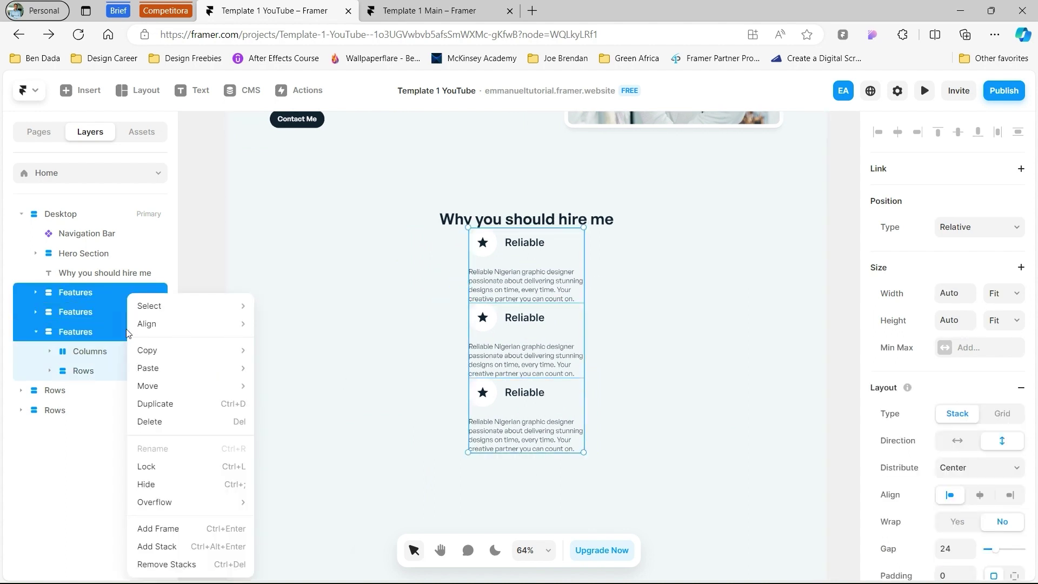
Step: Wrap the three cards in a frame with Fill width, Fit Content height and horizontal direction
left_click(204, 529)
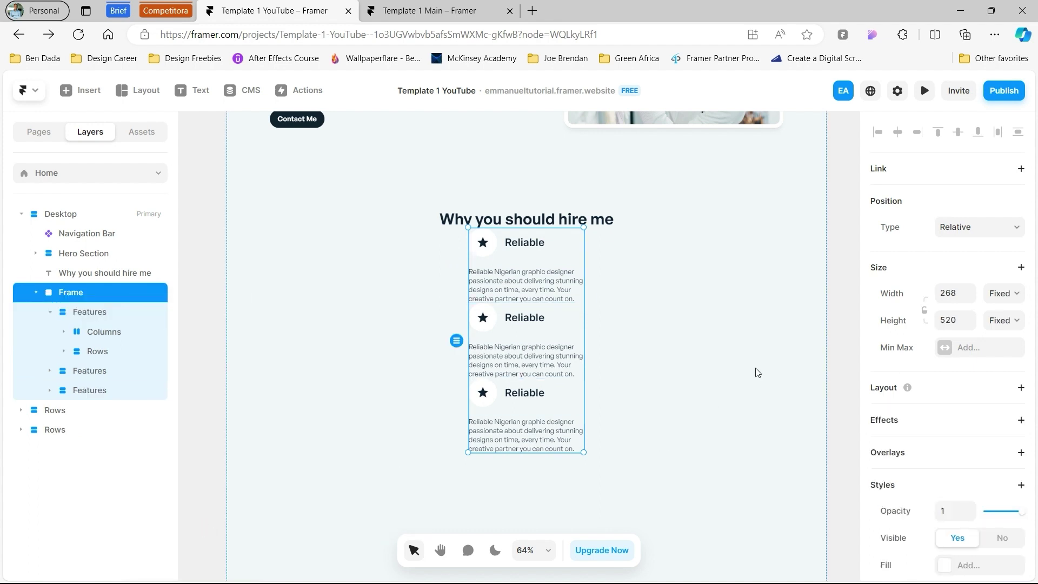
left_click(1006, 298)
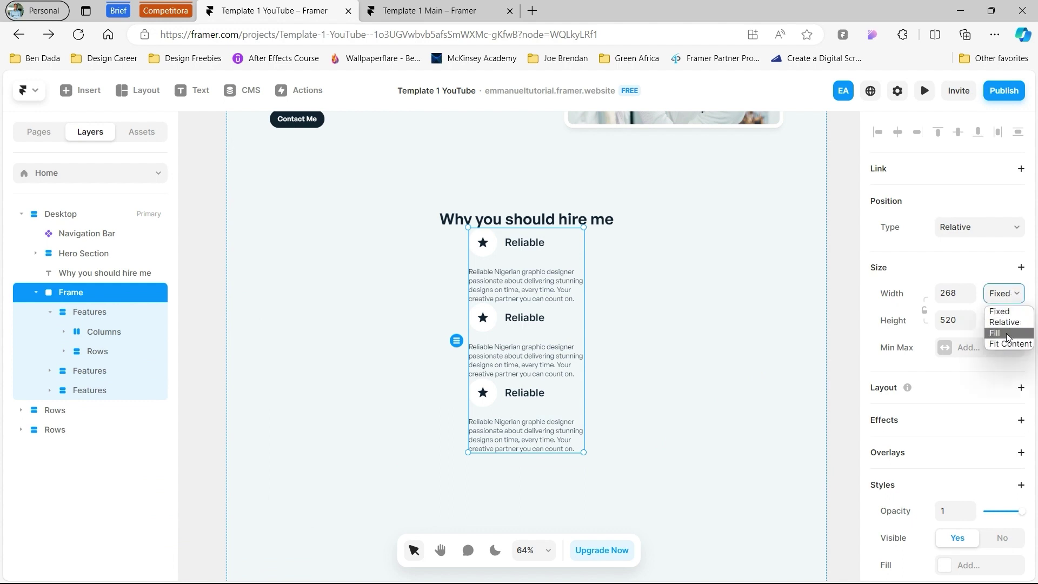
left_click(1007, 333)
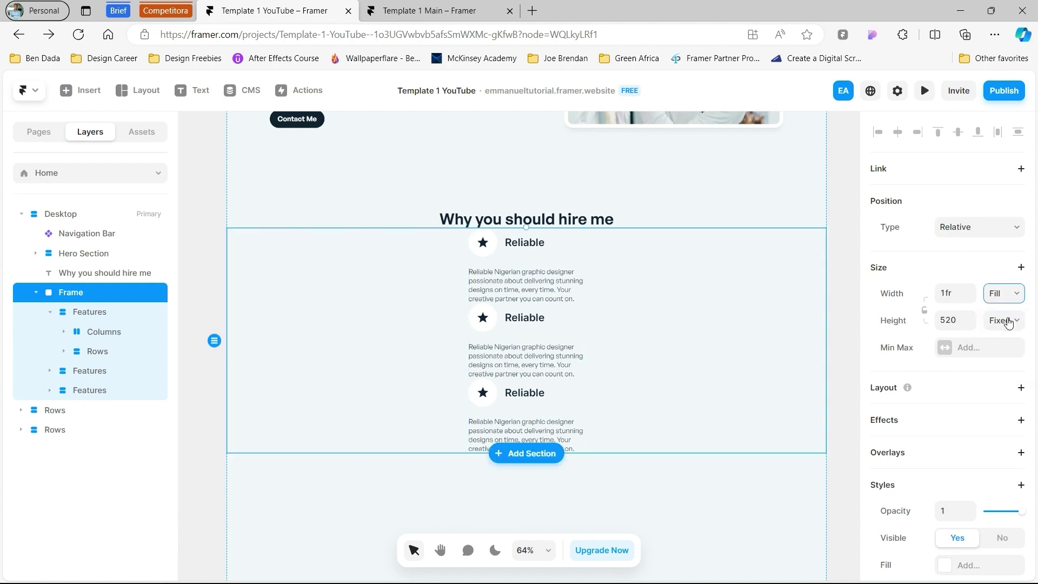
left_click(1009, 323)
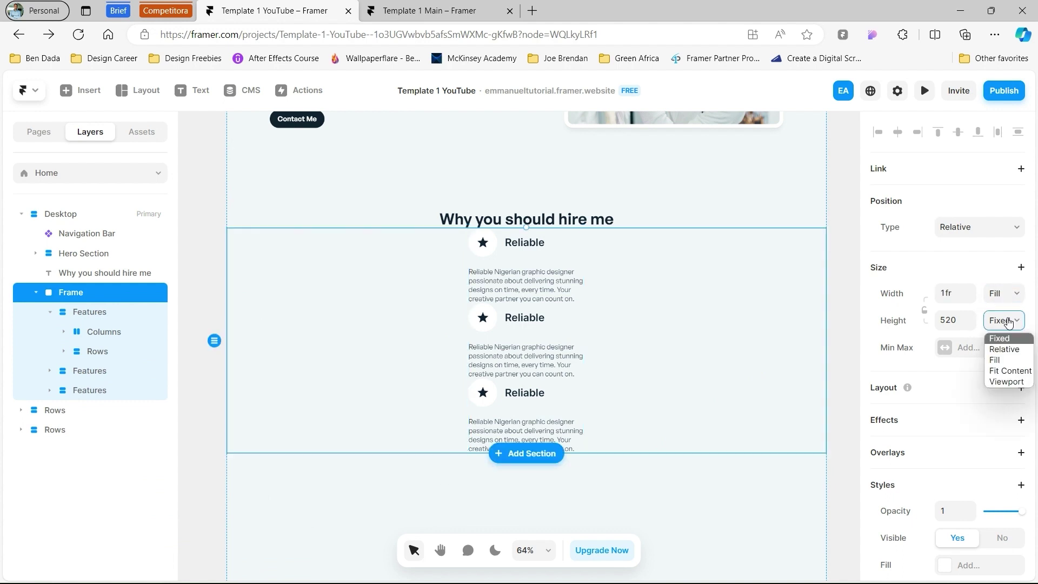
left_click(1011, 371)
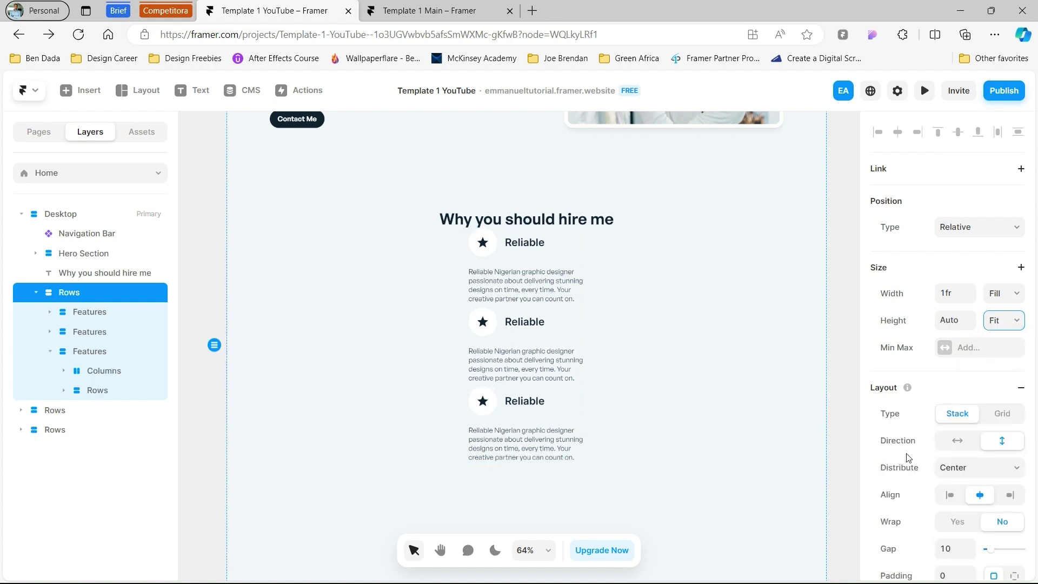
left_click(954, 442)
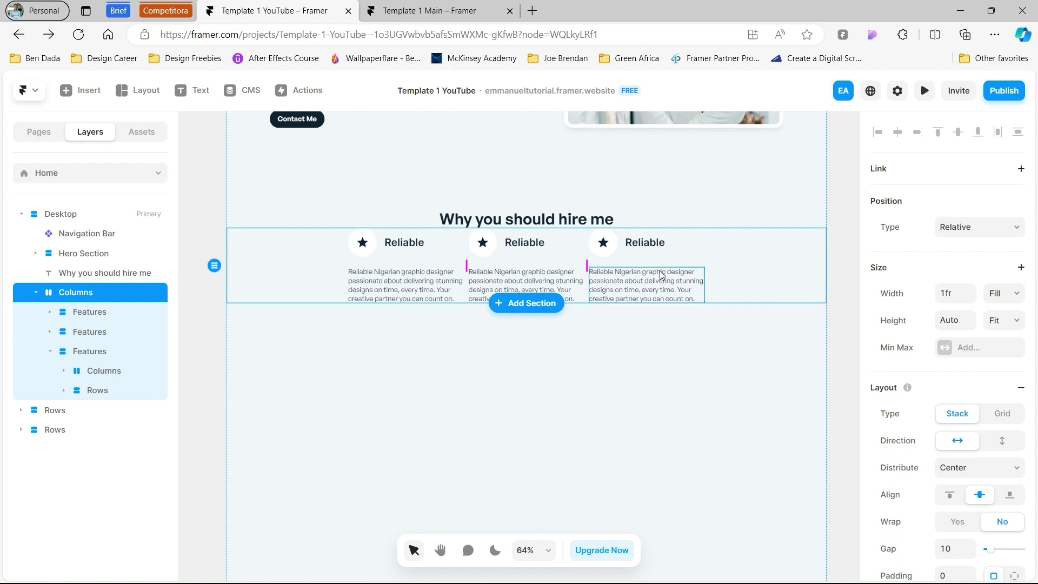
scroll(661, 274, "down", 1)
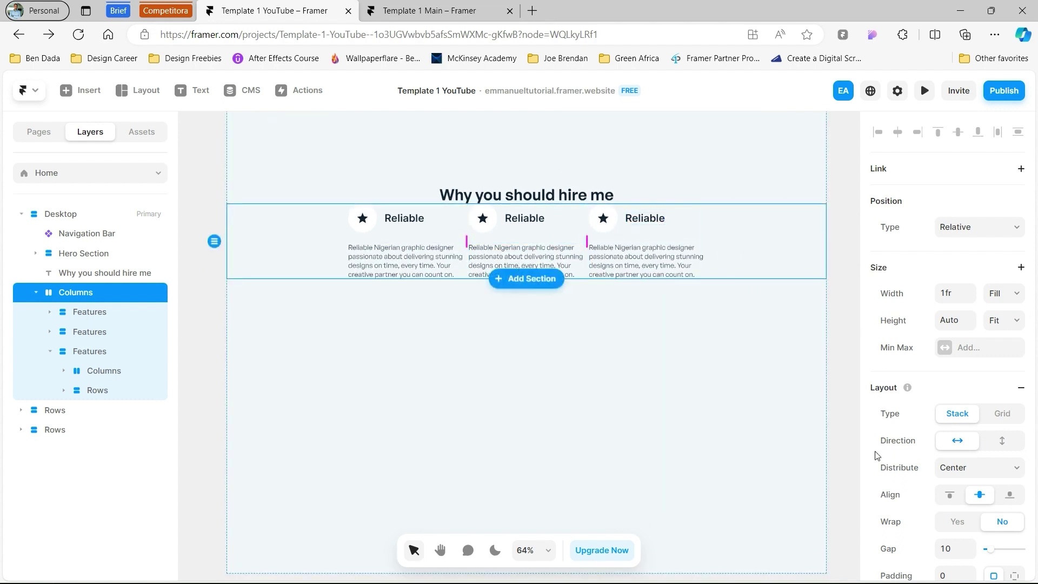
scroll(877, 455, "down", 3)
Step: Set the row's Distribute option to Space Between
left_click(981, 317)
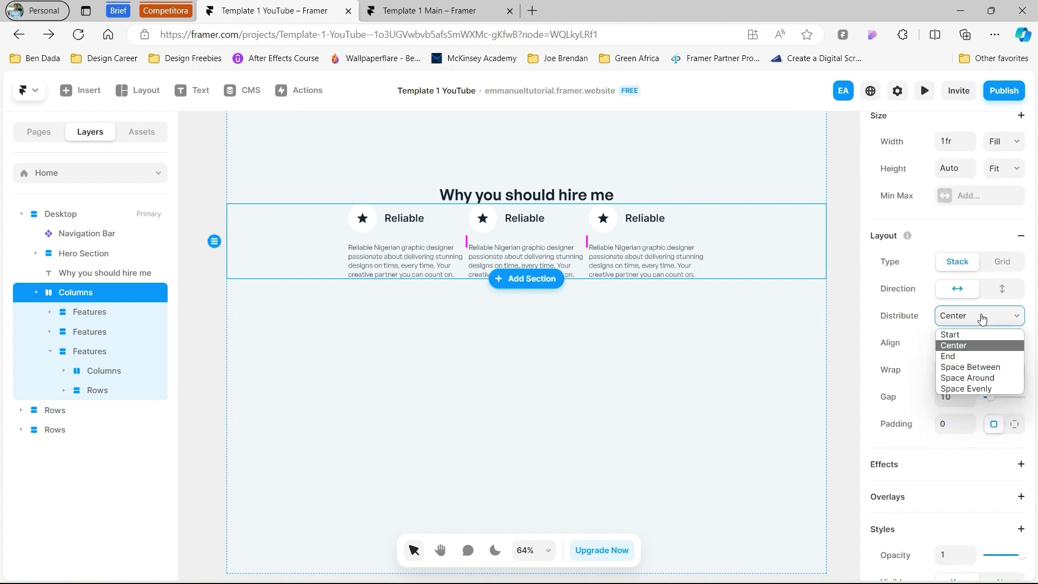
left_click(997, 368)
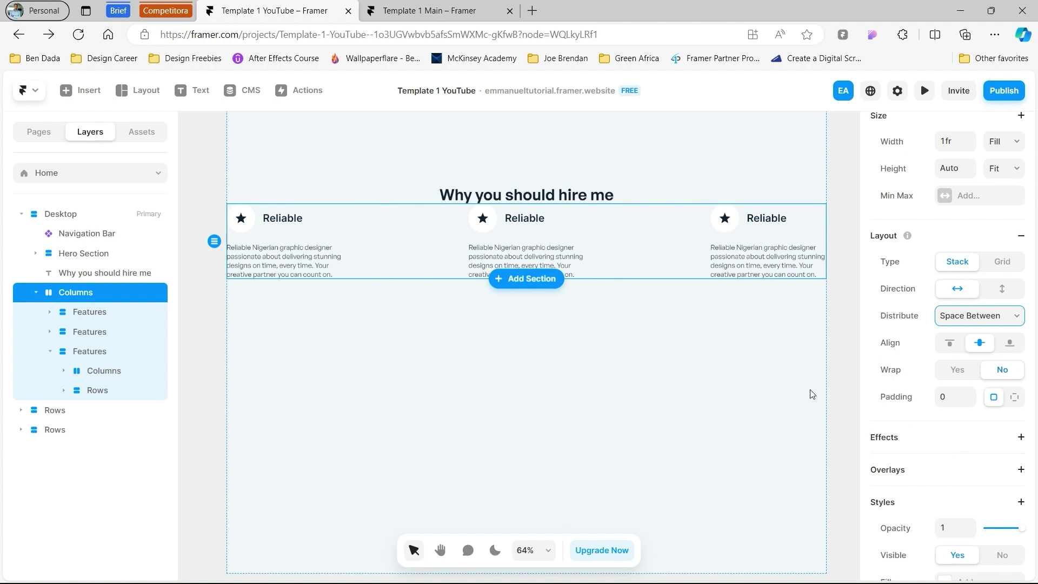
scroll(917, 449, "down", 1)
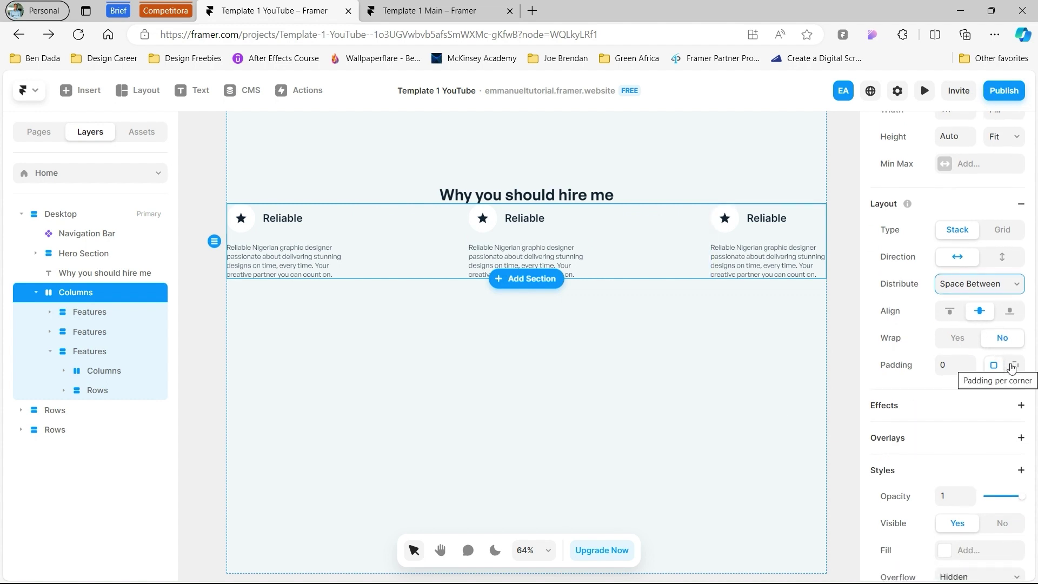
Step: Switch to per-side padding and give the row 100 right and left padding
left_click(1012, 366)
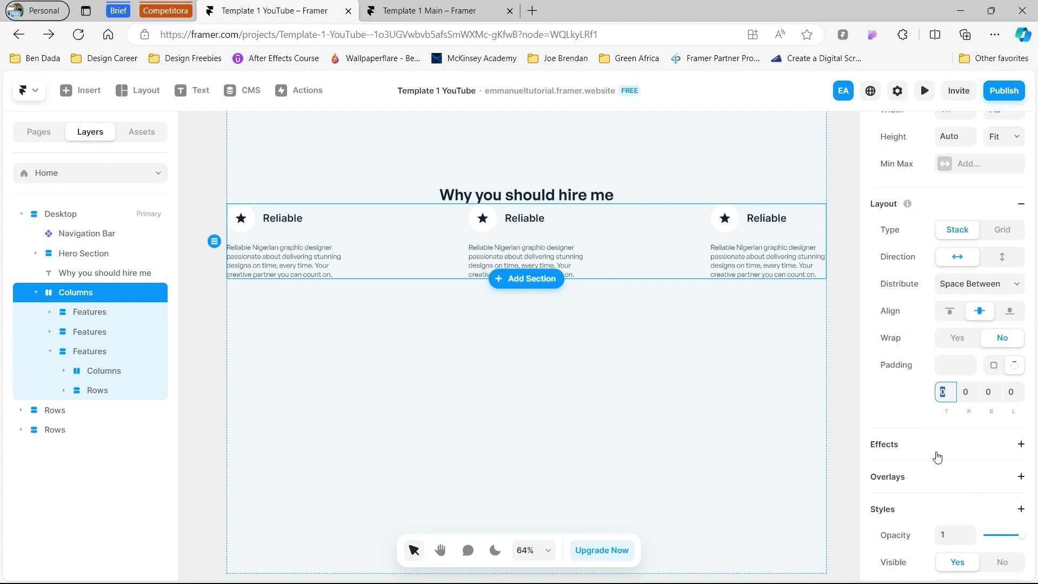
key("Tab")
type("100")
key("Tab")
key("Tab")
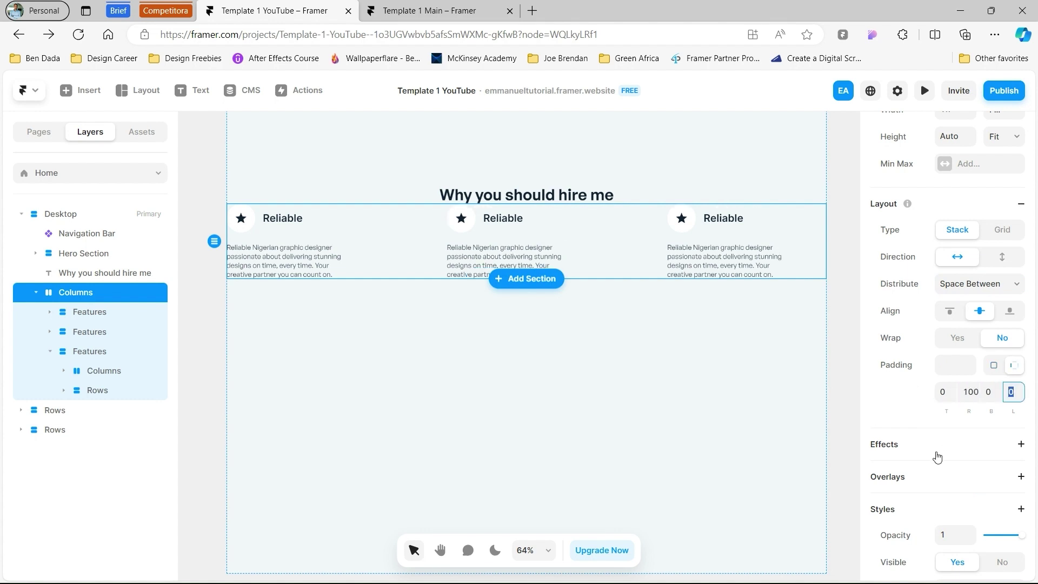
key("Return")
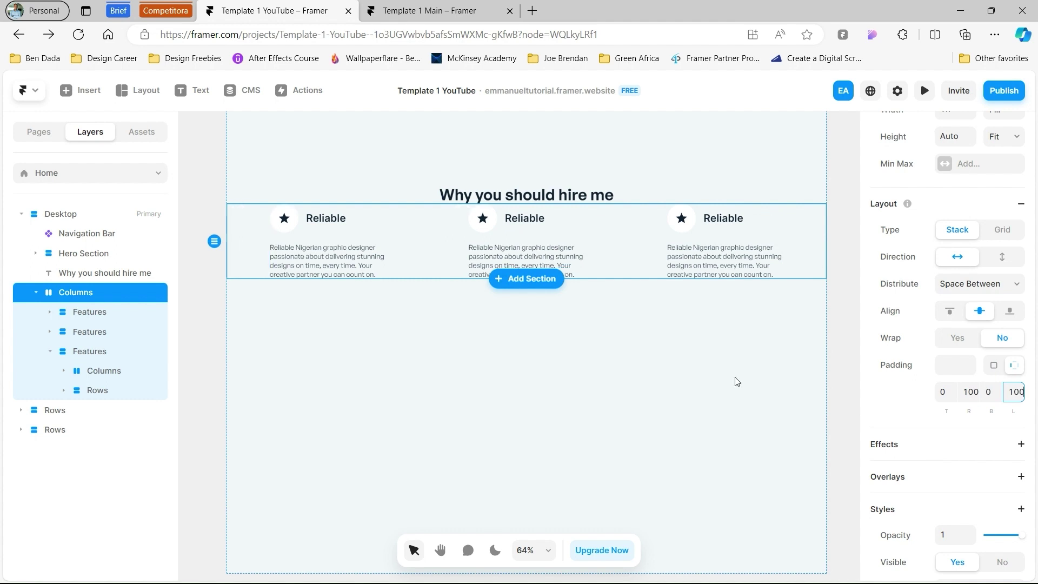
scroll(554, 447, "up", 3)
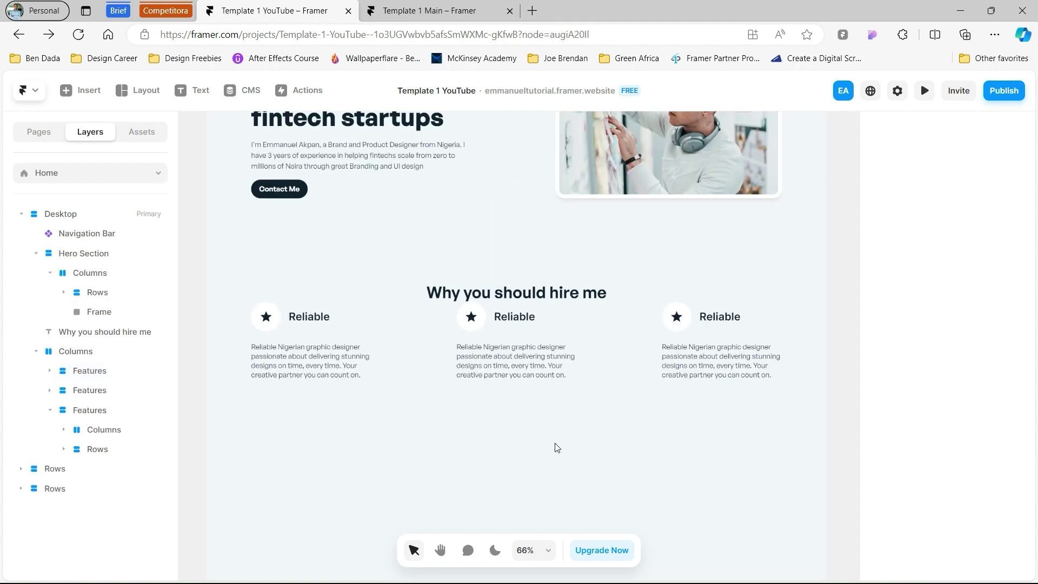
left_click(605, 295)
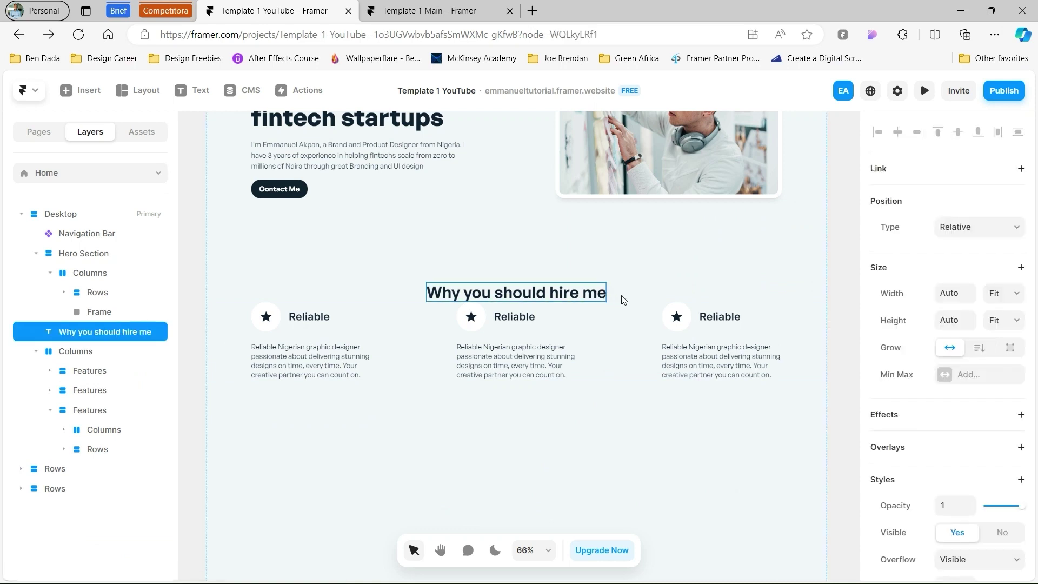
Step: Wrap the heading and the feature columns together in a new frame
left_click(599, 342)
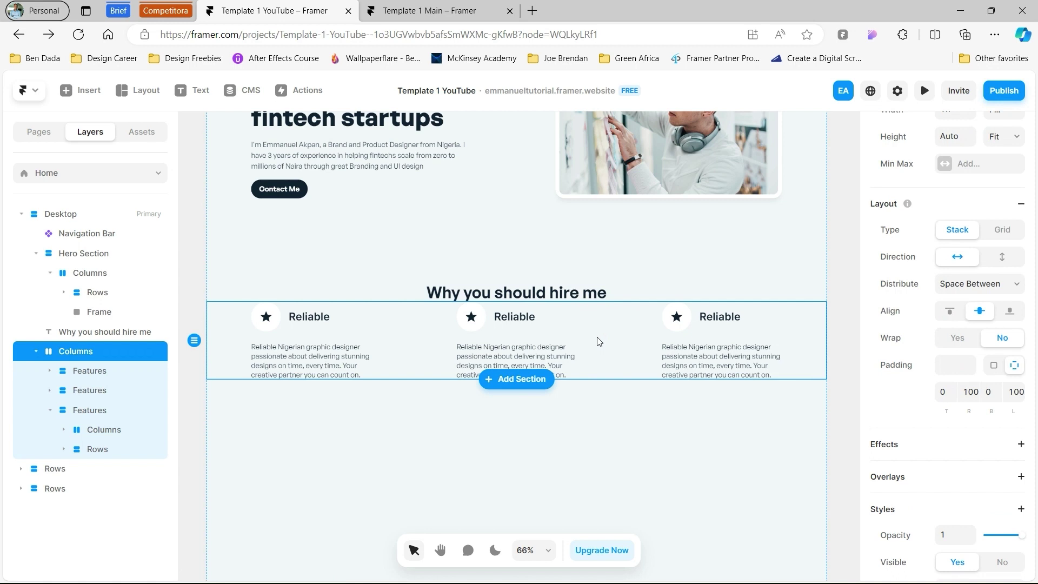
left_click(584, 298)
left_click(601, 338, "shift")
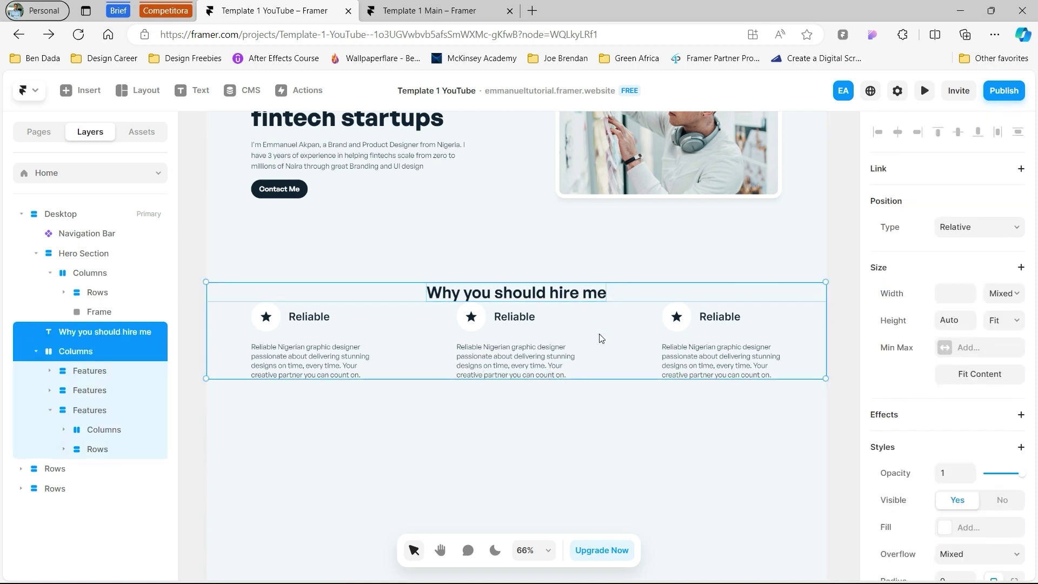
right_click(114, 351)
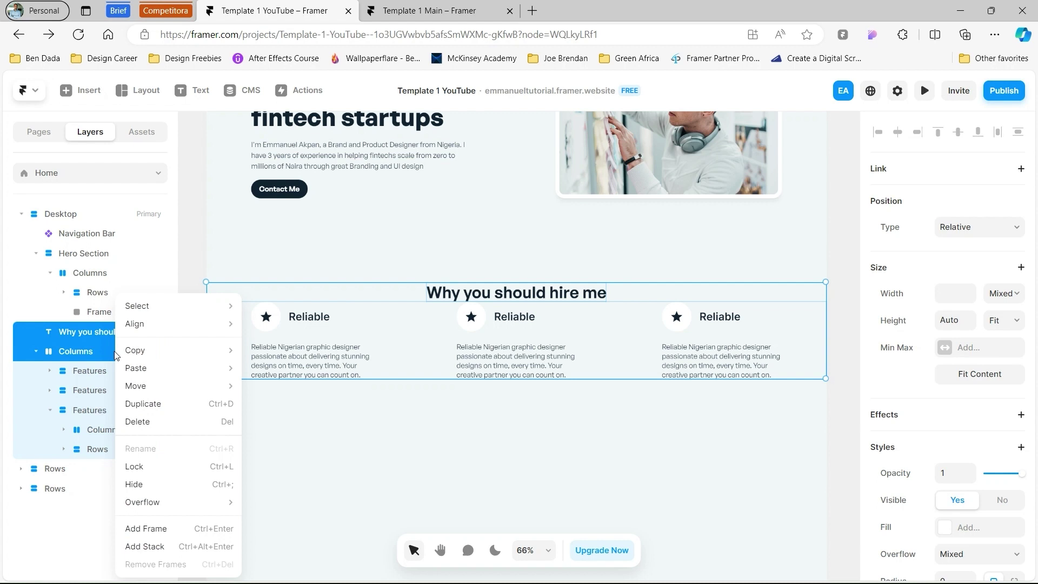
left_click(179, 528)
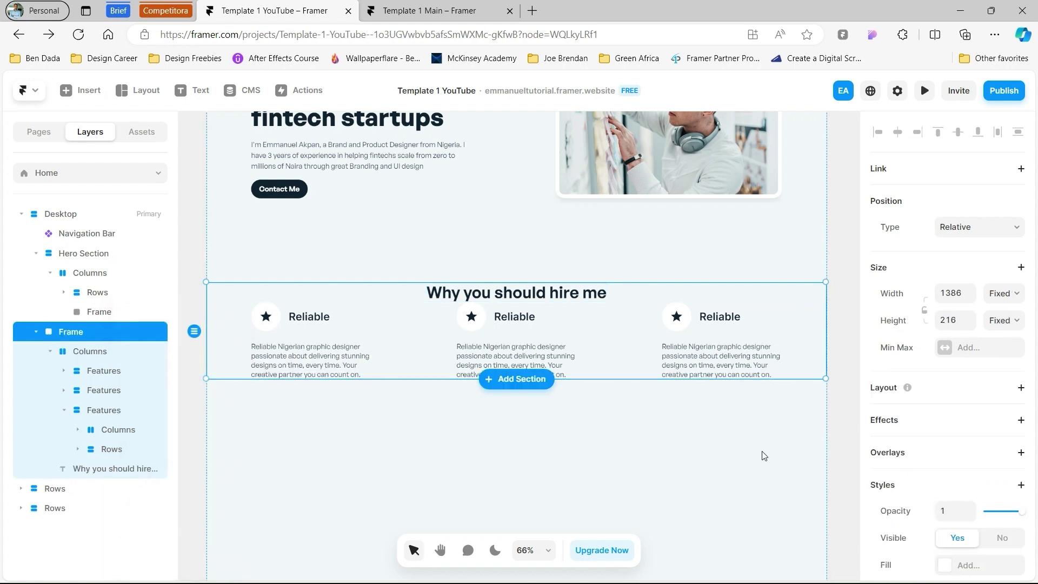
Step: Give the new frame a stack layout with Fill width and Fit Content height
scroll(930, 408, "down", 1)
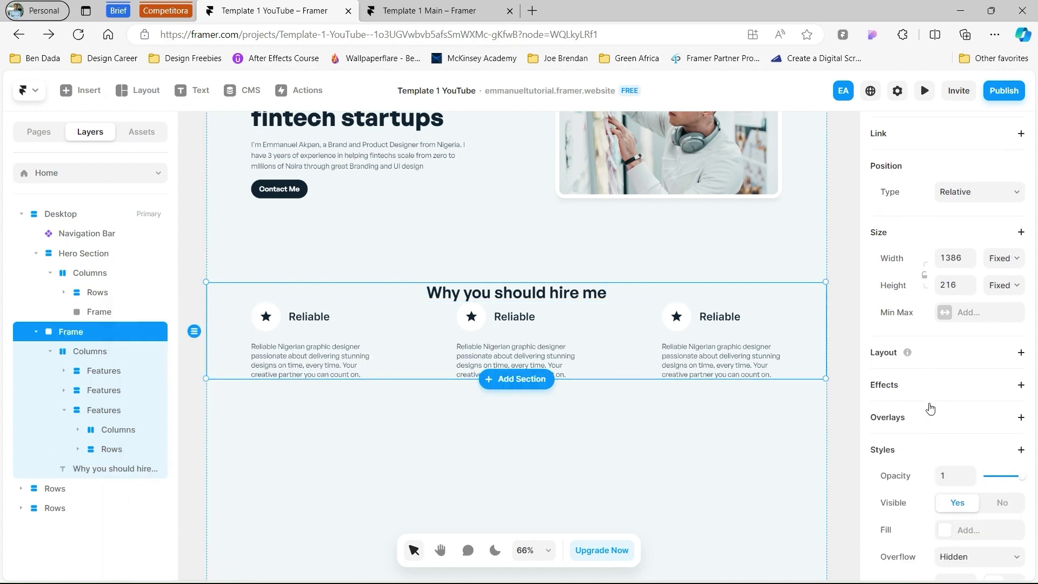
left_click(1021, 352)
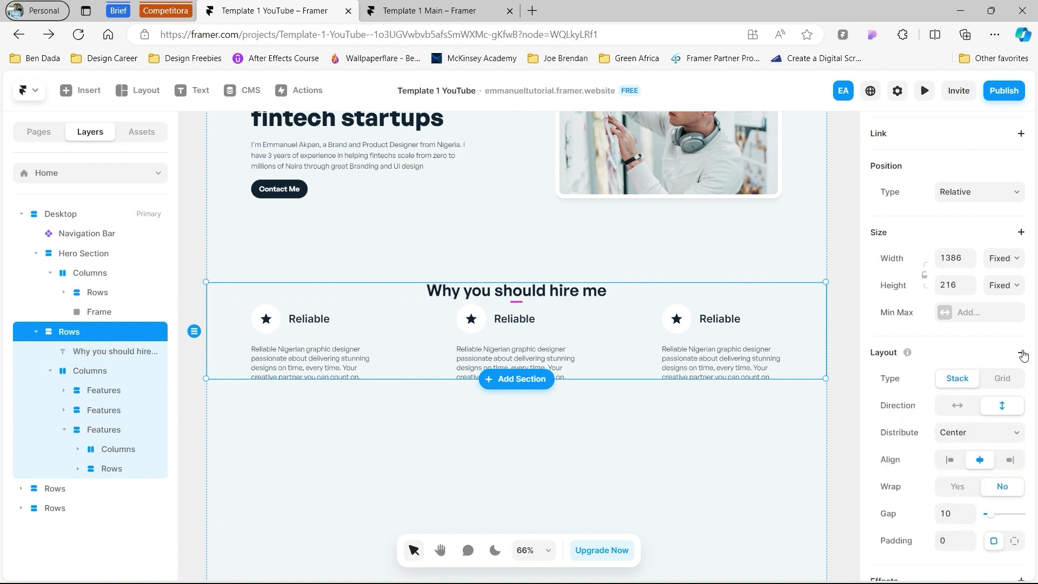
left_click(1012, 261)
left_click(1009, 298)
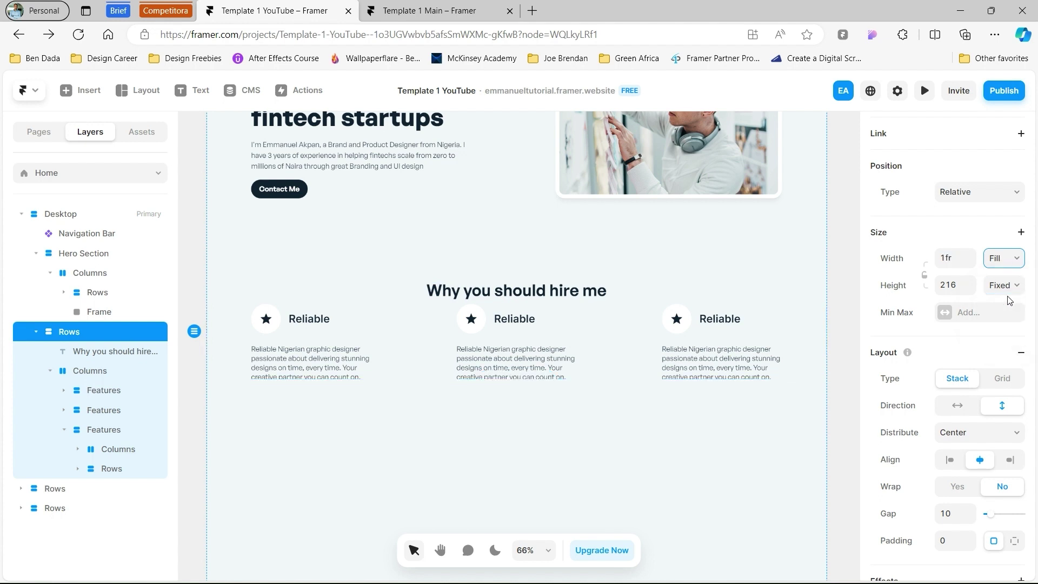
left_click(1009, 286)
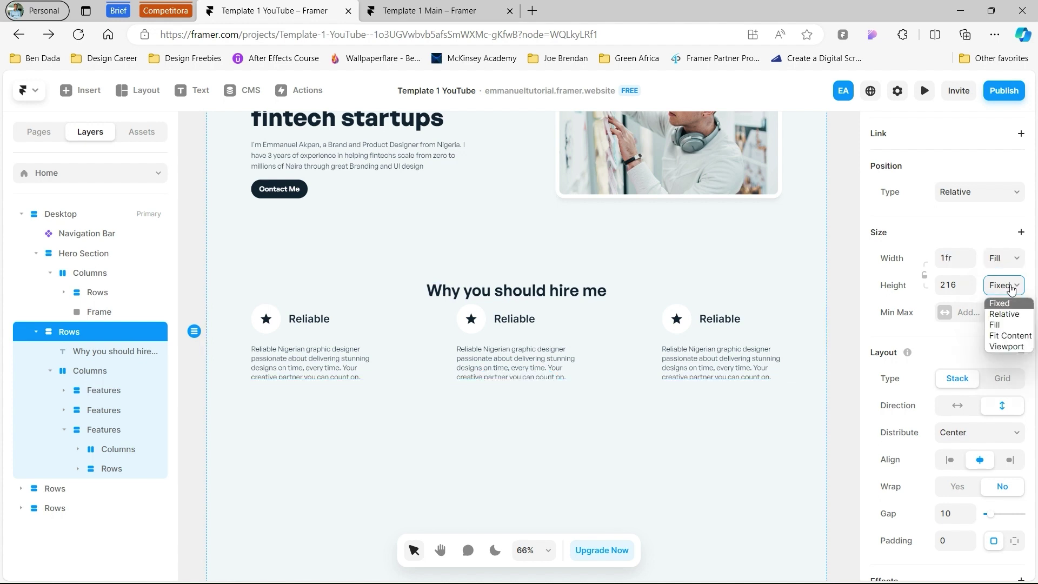
left_click(1011, 336)
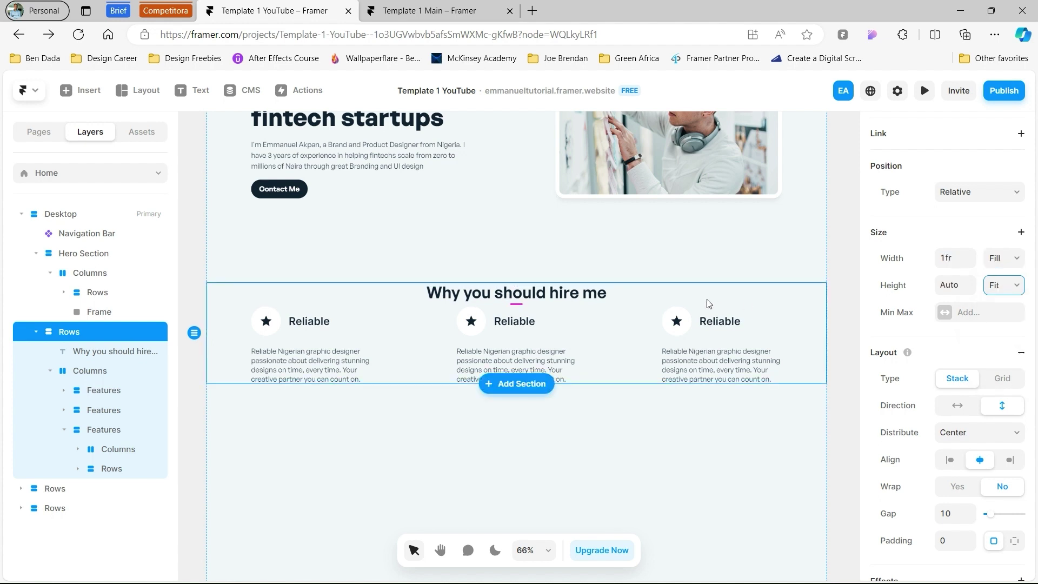
Step: Increase the Rows stack's gap between the heading and the columns
left_click(611, 342)
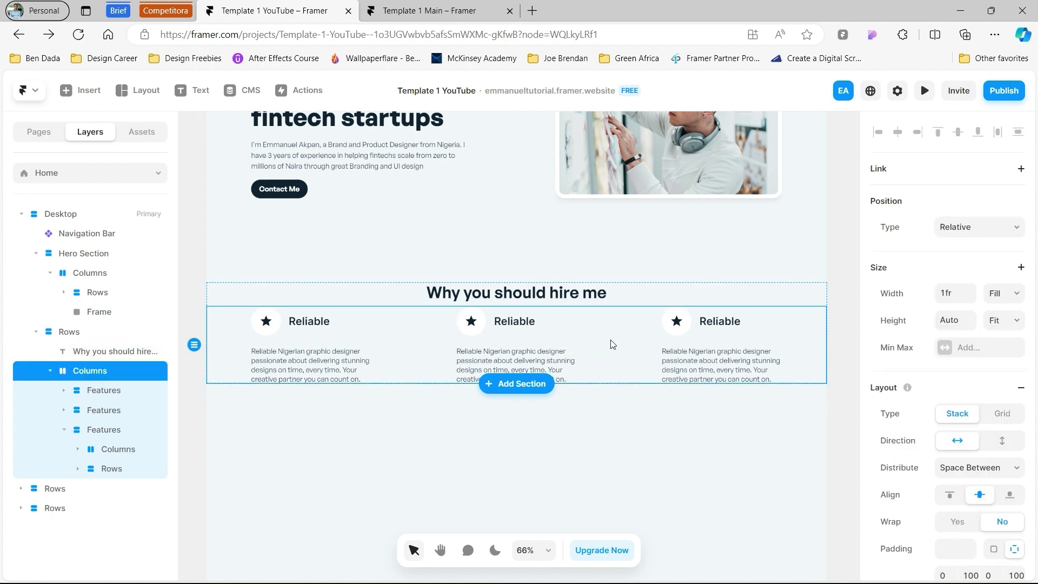
key("Escape")
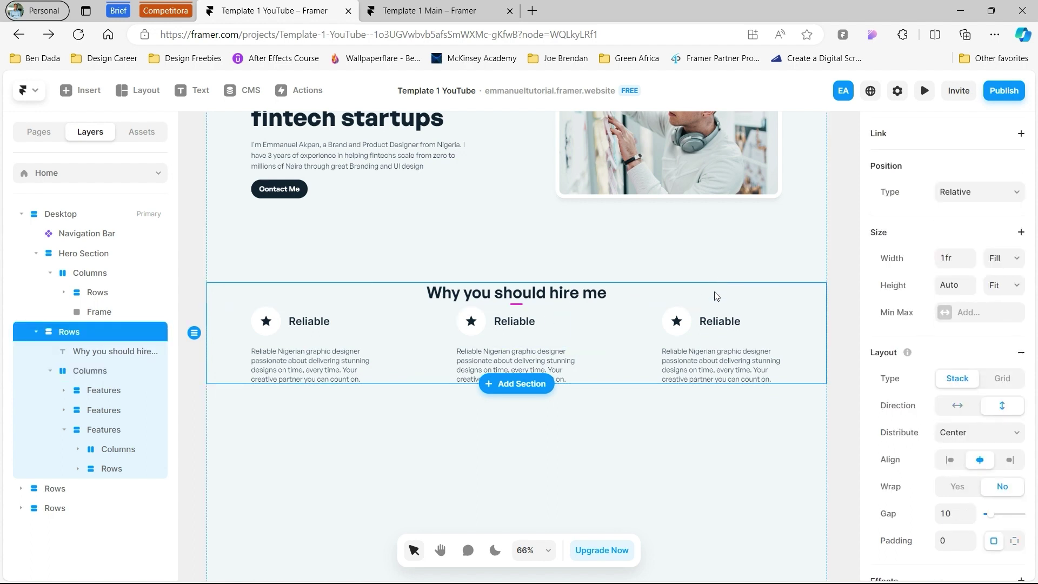
scroll(879, 492, "down", 2)
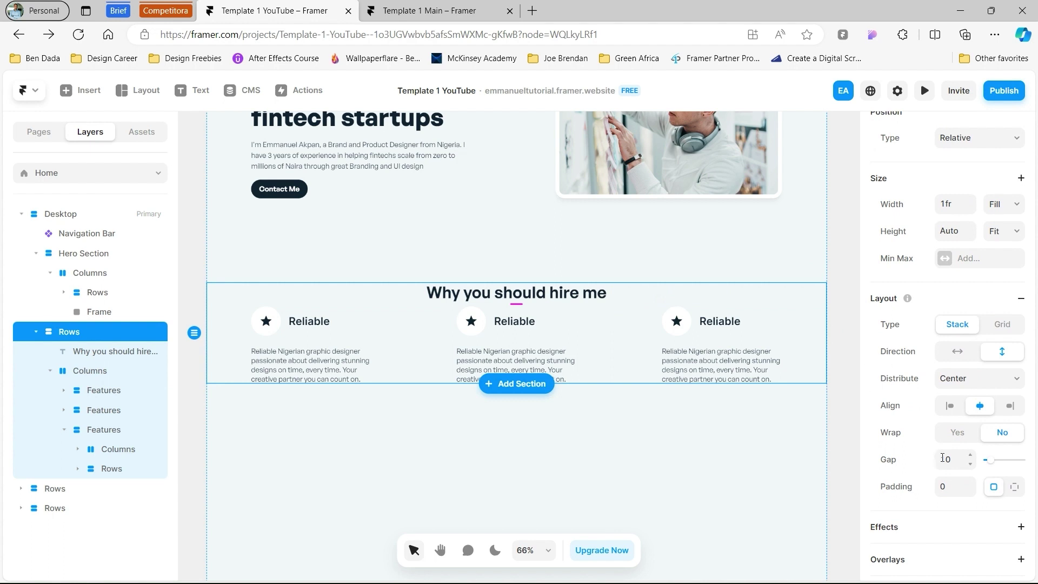
left_click(943, 458)
key("BackSpace")
key("Return")
left_click(630, 475)
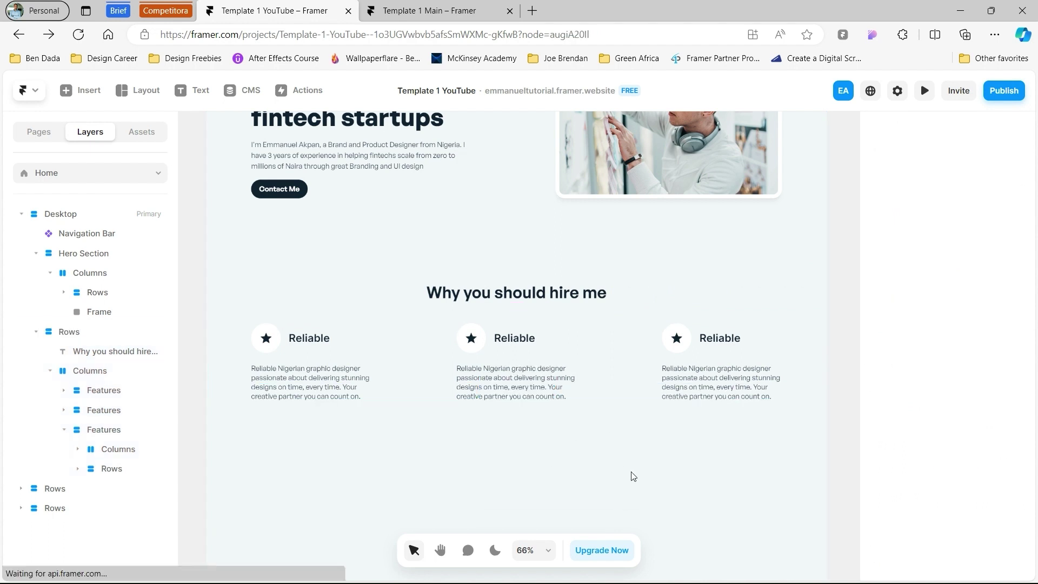
scroll(598, 378, "down", 3)
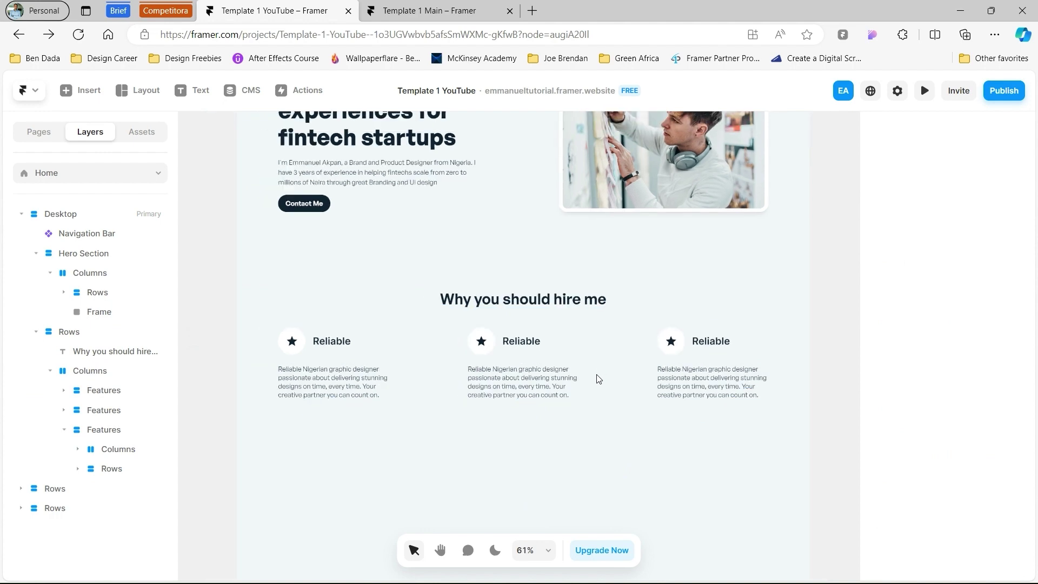
left_click(598, 378)
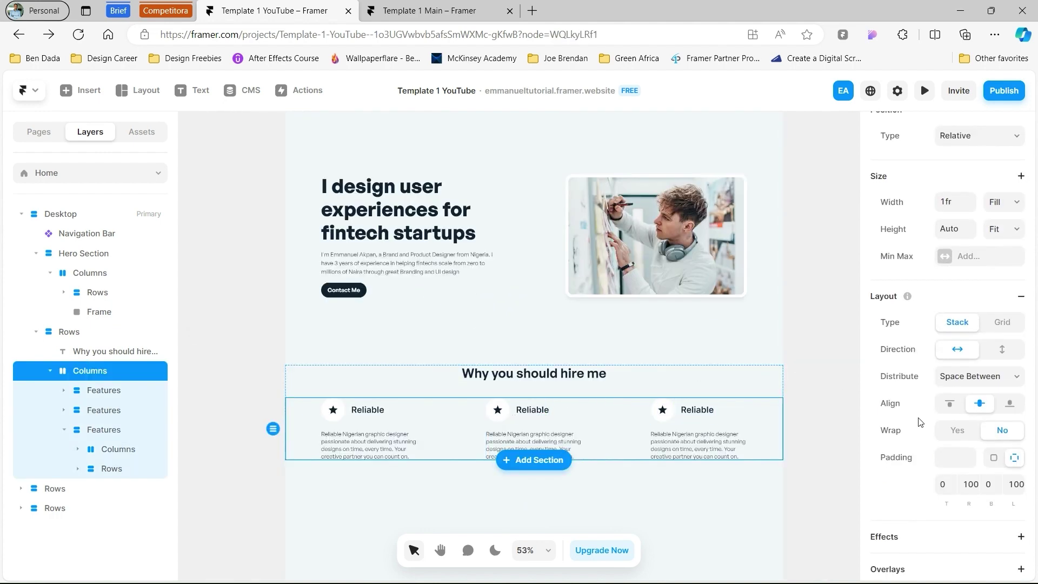
Step: Turn on Wrap for the feature row and set its gap to 40
left_click(967, 436)
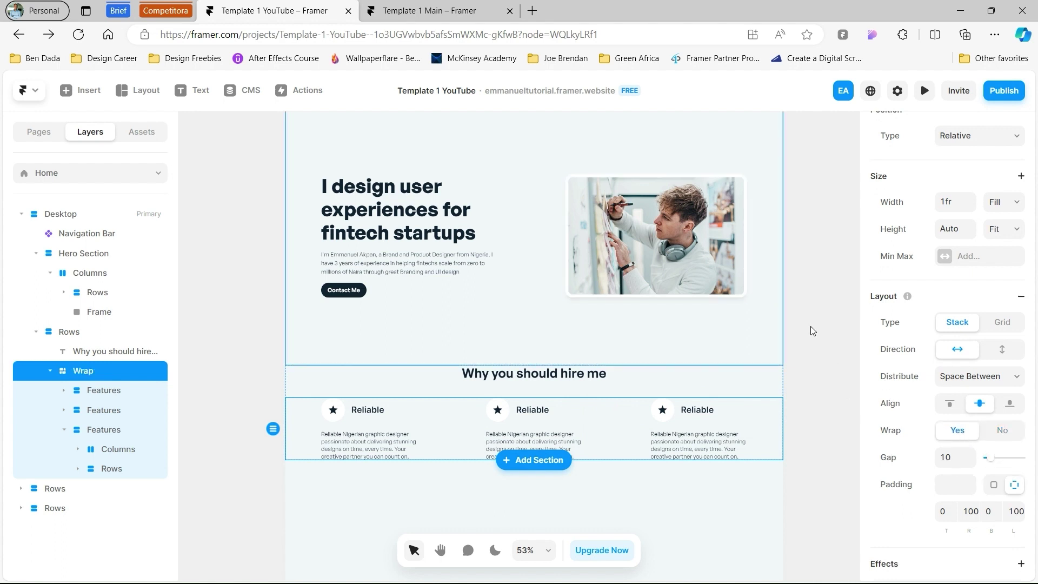
left_click(952, 464)
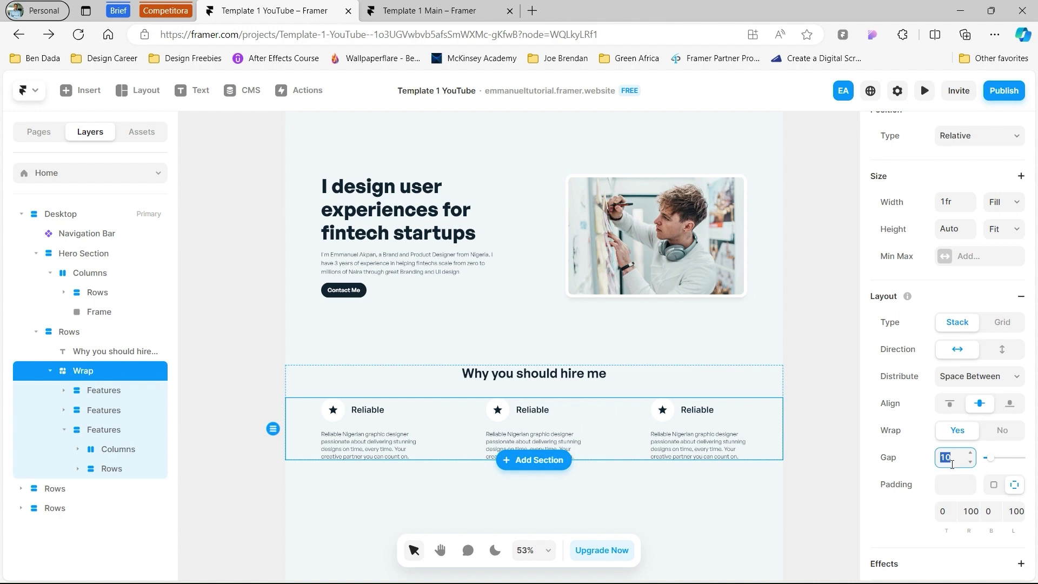
type("40")
scroll(468, 222, "up", 3)
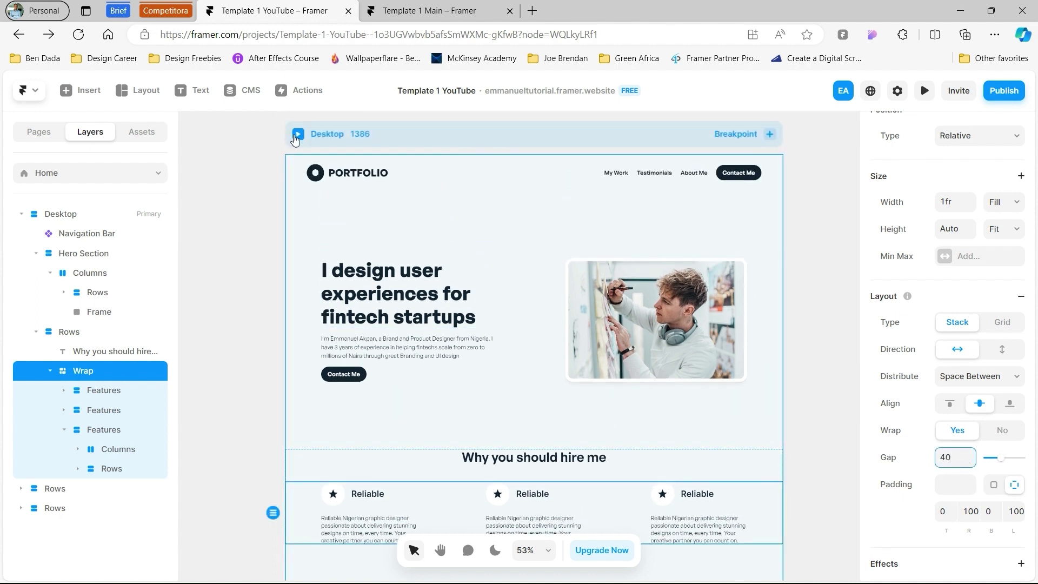
left_click(296, 136)
Step: Narrow and then widen the preview to check card reflow, then switch to Template 1 Main
scroll(486, 342, "down", 5)
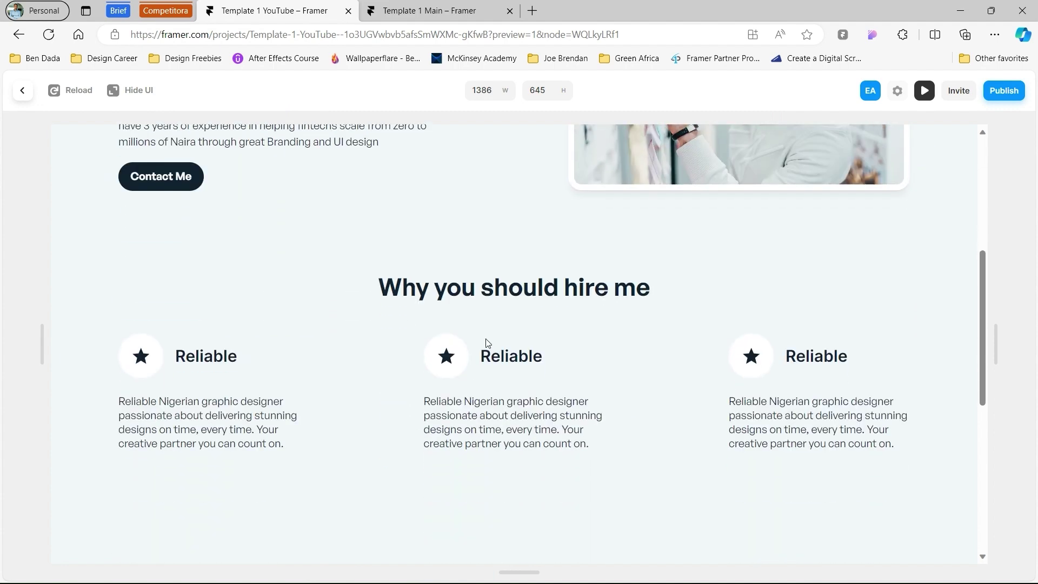
left_click_drag(991, 364, 753, 373)
scroll(620, 426, "down", 3)
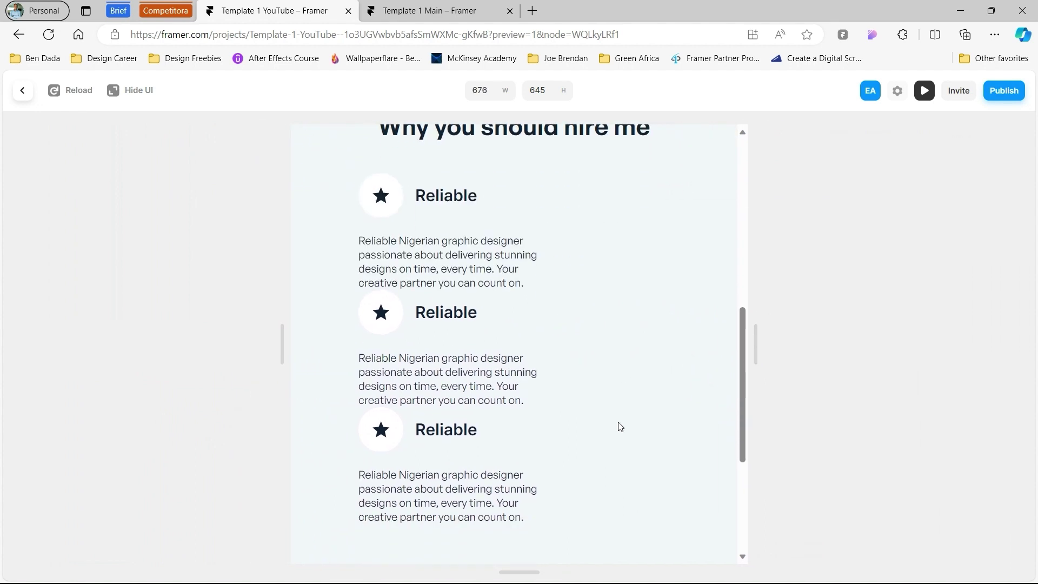
left_click_drag(751, 352, 983, 344)
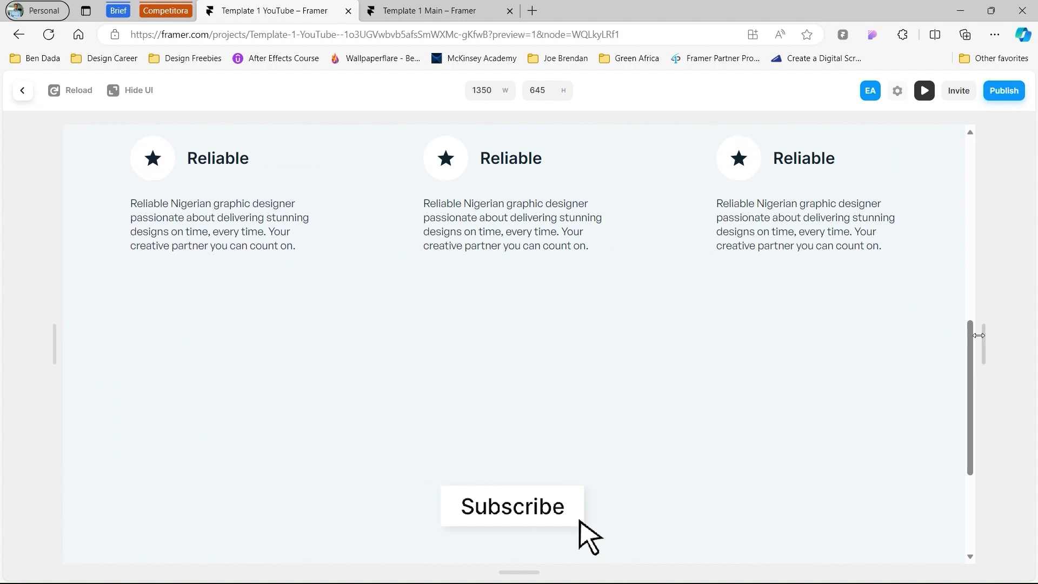
scroll(575, 525, "up", 4)
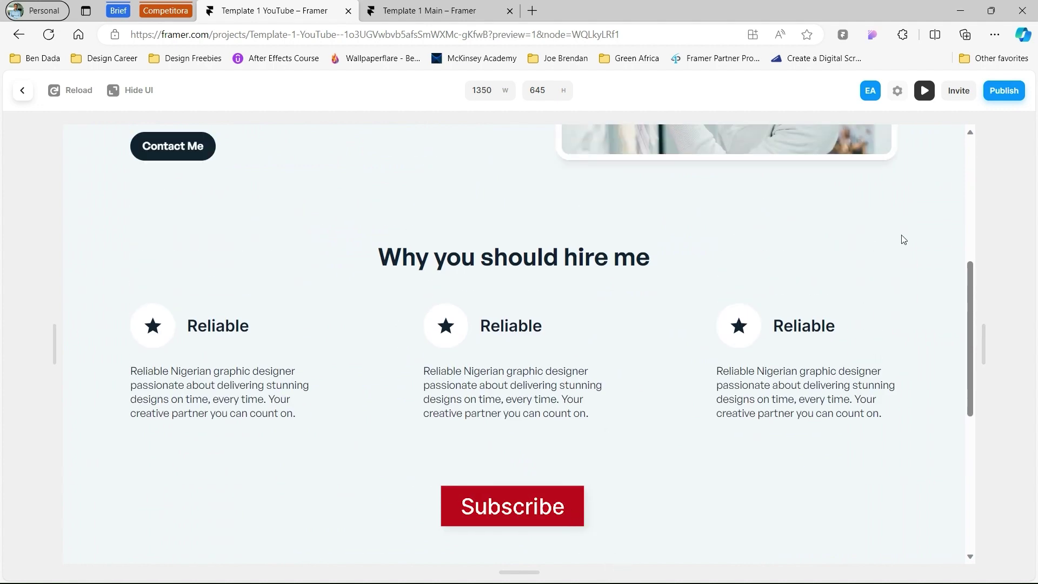
key("ctrl+Tab")
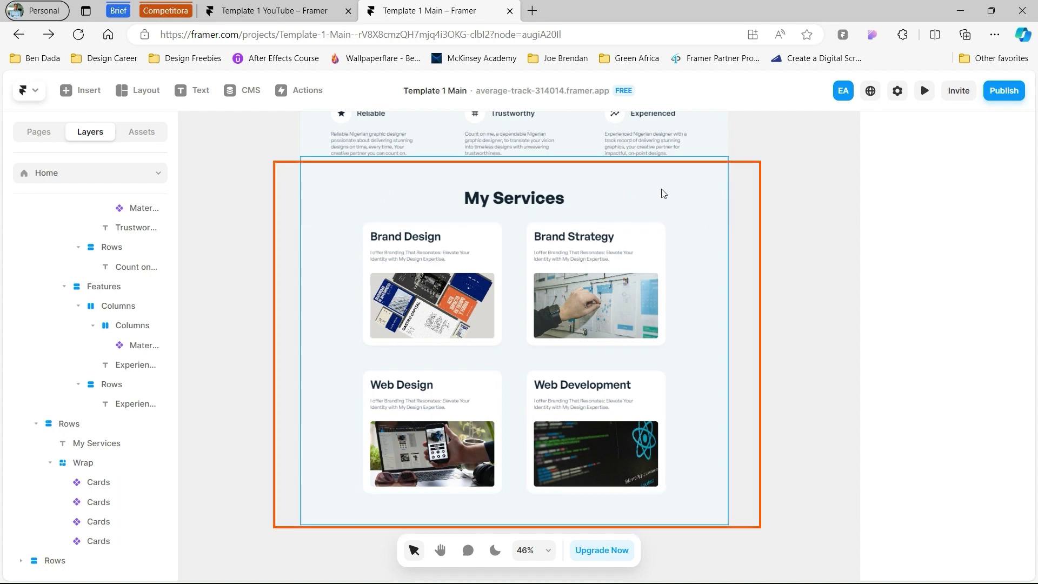
Step: Back in Template 1 YouTube, duplicate the 'Why you should hire me' heading below the feature cards
key("ctrl+shift+Tab")
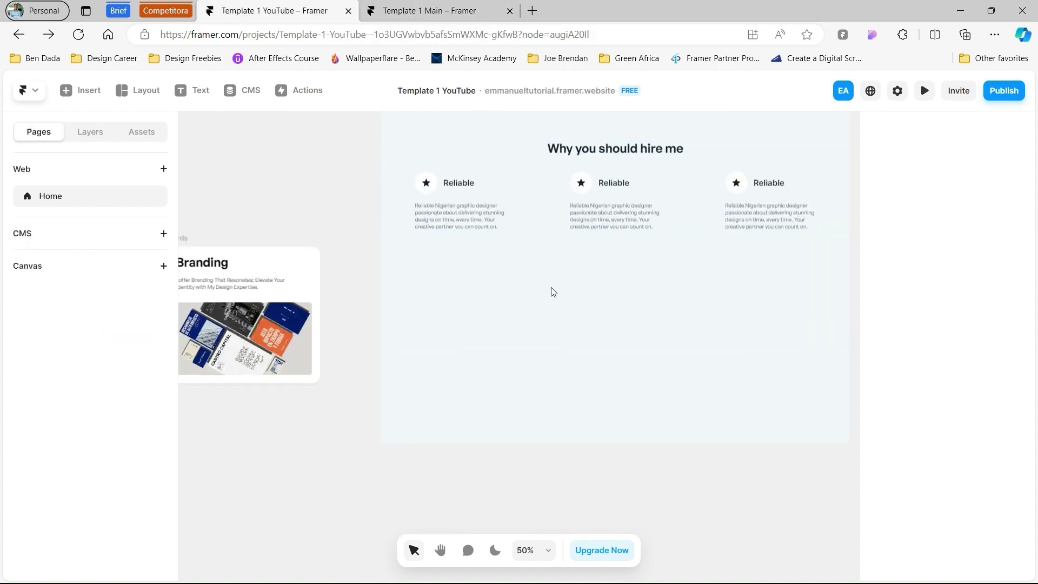
scroll(553, 292, "right", 2)
left_click(582, 152)
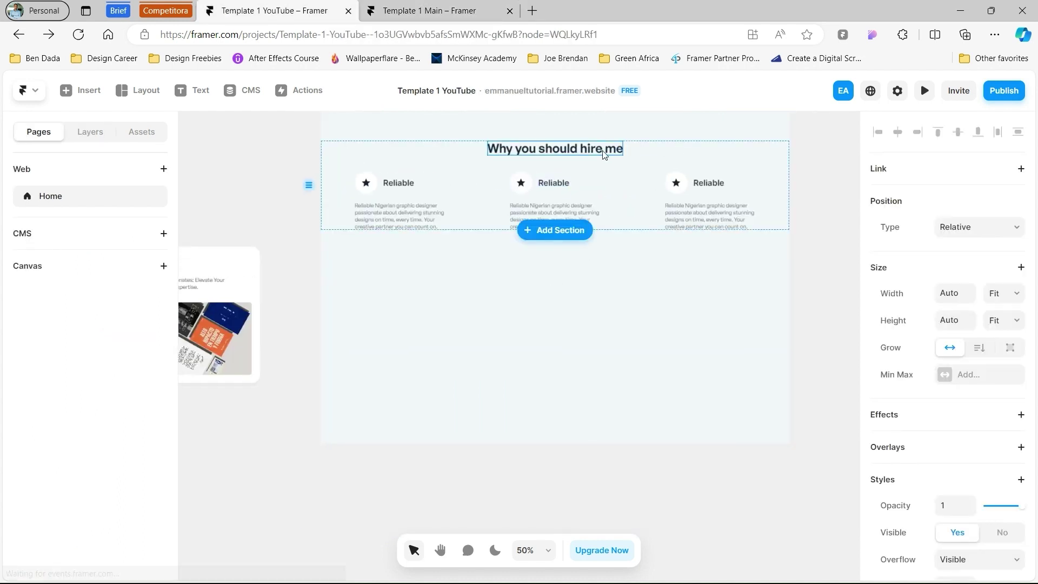
left_click_drag(608, 151, 612, 313)
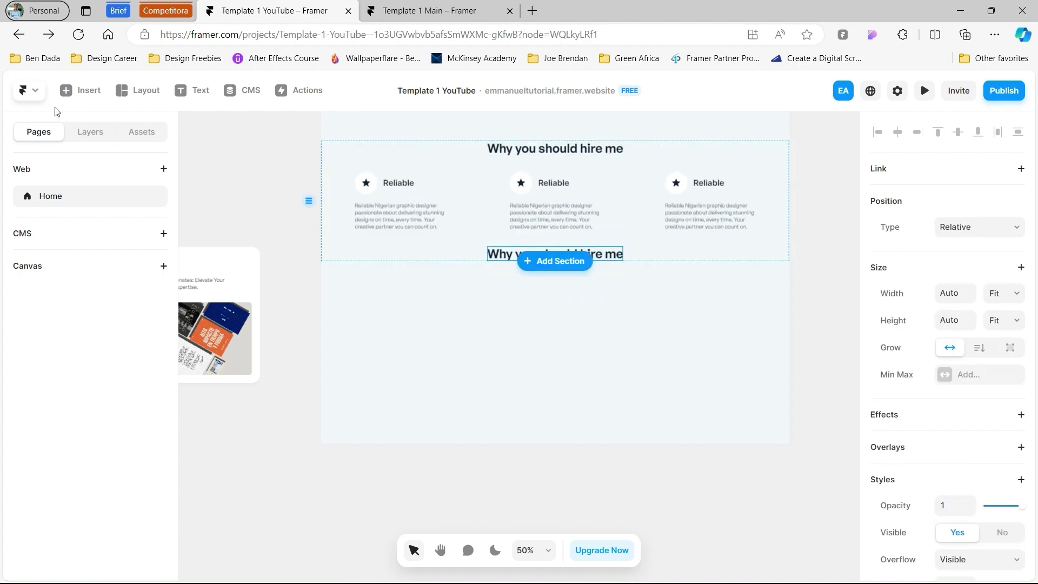
left_click(87, 132)
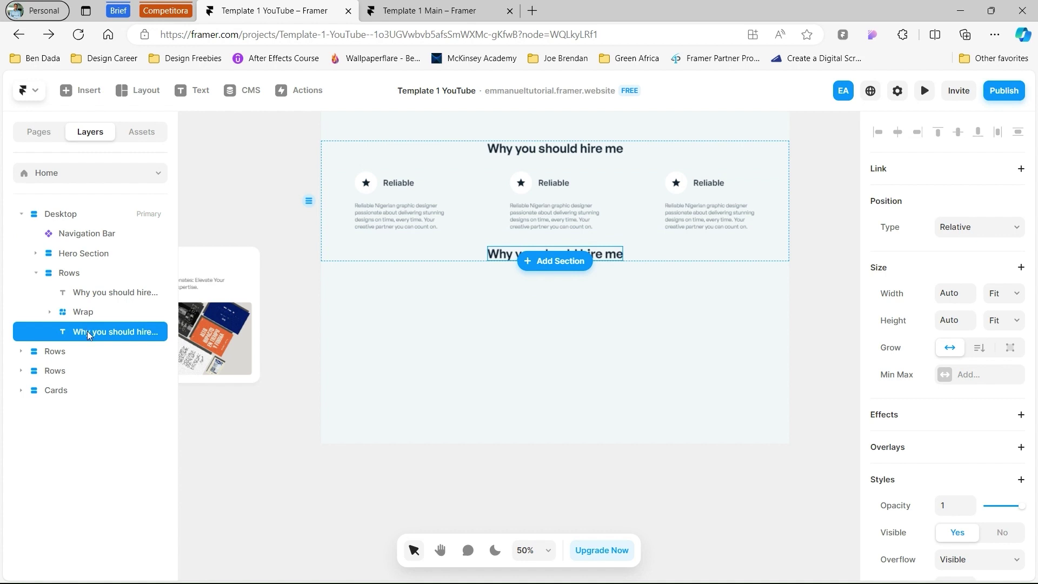
left_click_drag(87, 332, 95, 270)
key("ctrl+z")
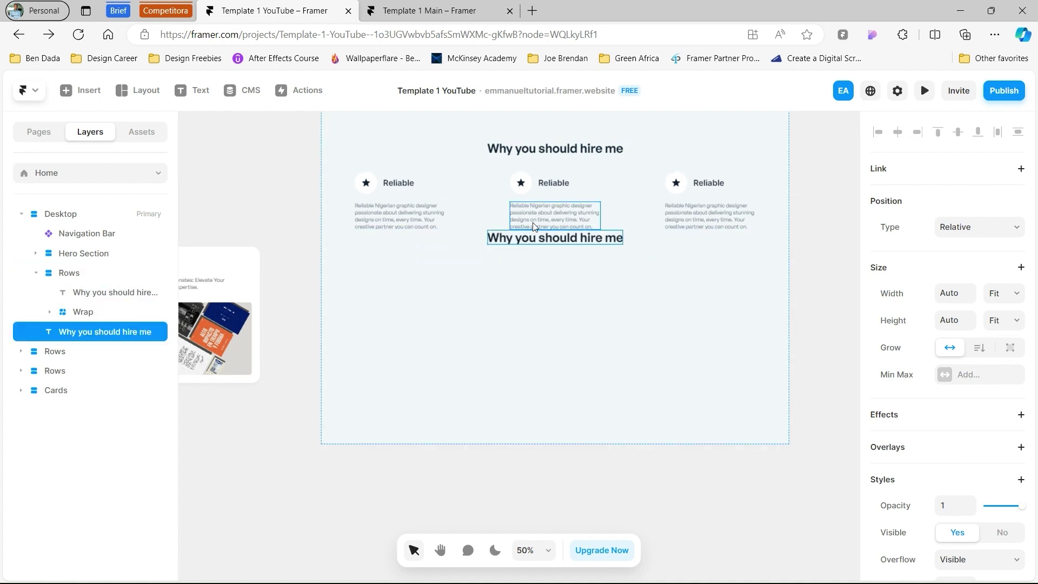
Step: Change the copied heading's text to 'My Services'
double_click(611, 238)
key("ctrl+a")
type("My S")
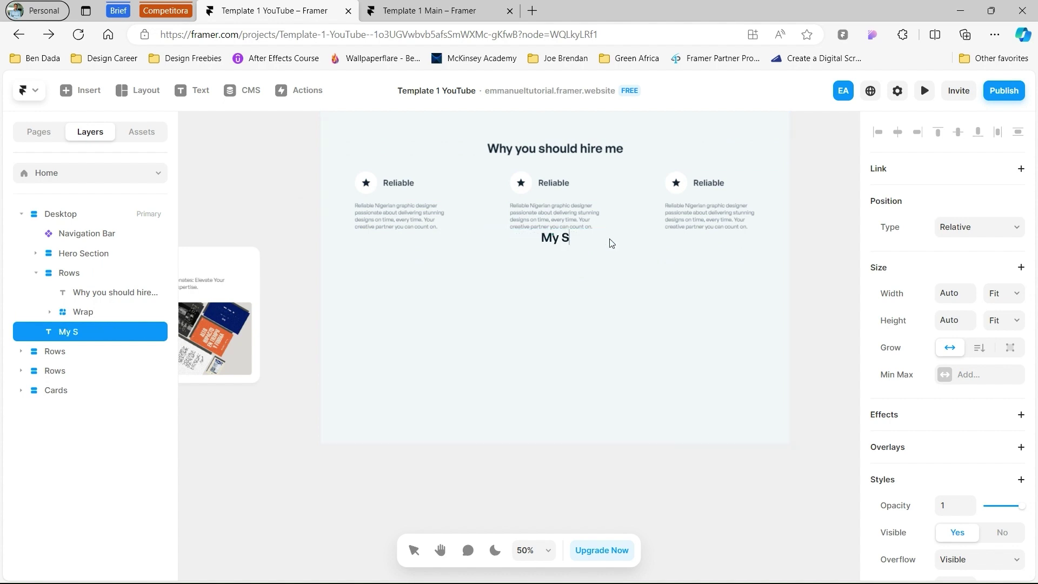
type("ervices")
key("Escape")
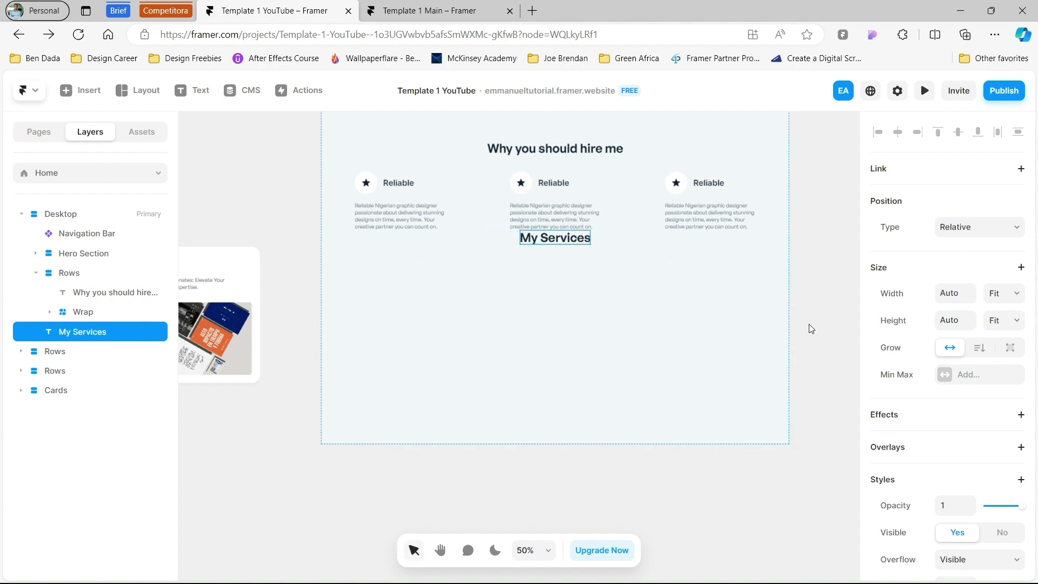
Step: Apply the Display text style to the My Services heading
scroll(944, 446, "down", 4)
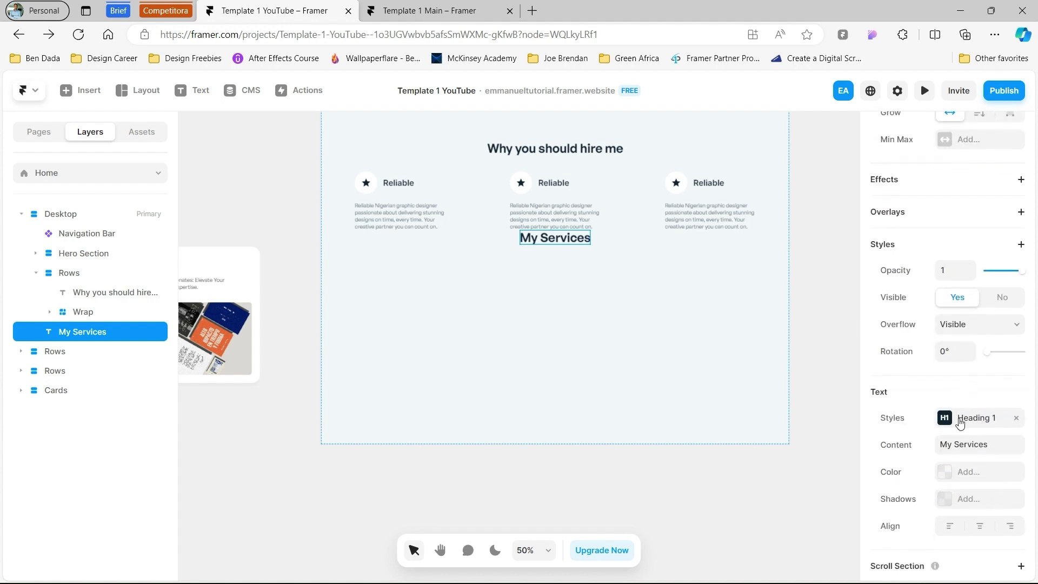
left_click(960, 425)
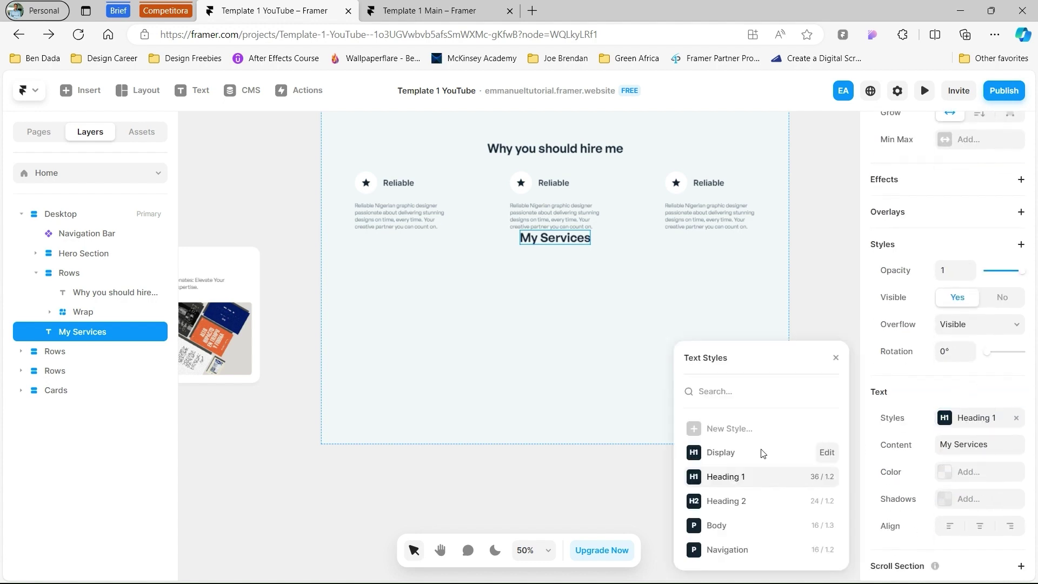
left_click(720, 453)
left_click(803, 258)
left_click(805, 258)
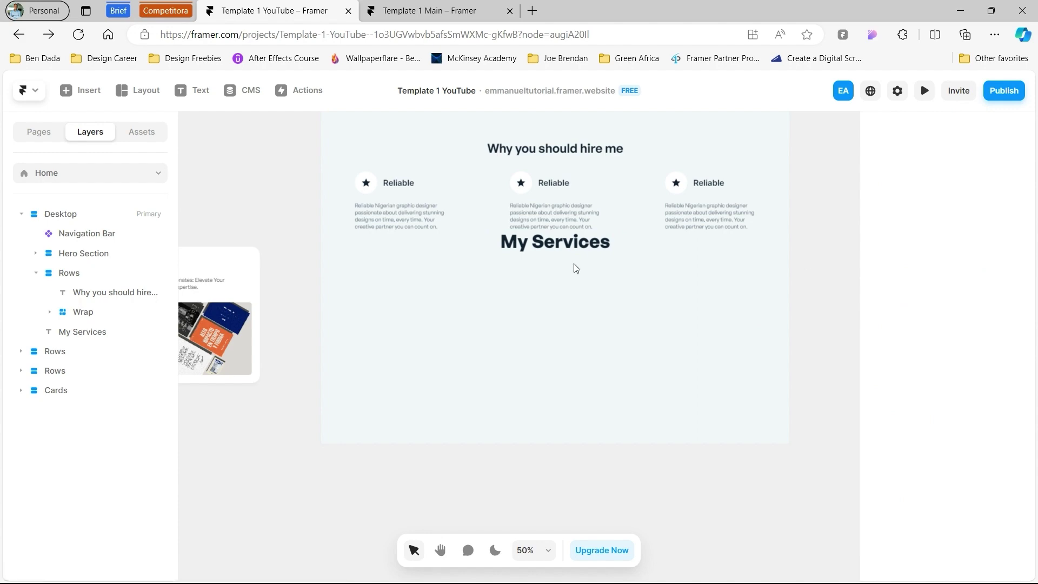
scroll(573, 267, "left", 3)
Step: Convert the Branding card's Cards stack into a component named Cards, then go back to Home
scroll(262, 209, "up", 5)
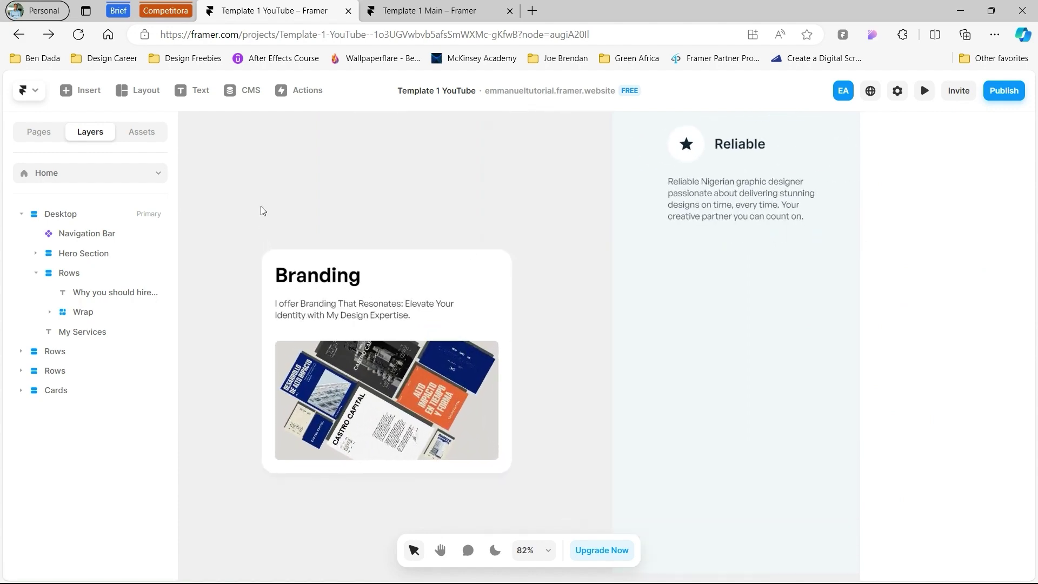
scroll(262, 210, "up", 2)
scroll(303, 222, "down", 1)
left_click(368, 244)
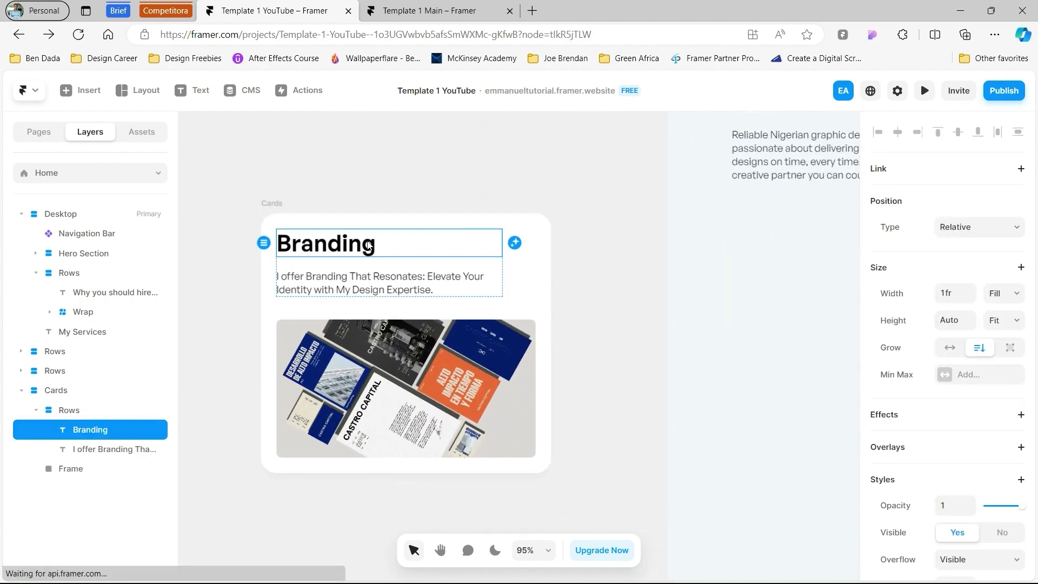
left_click(443, 284)
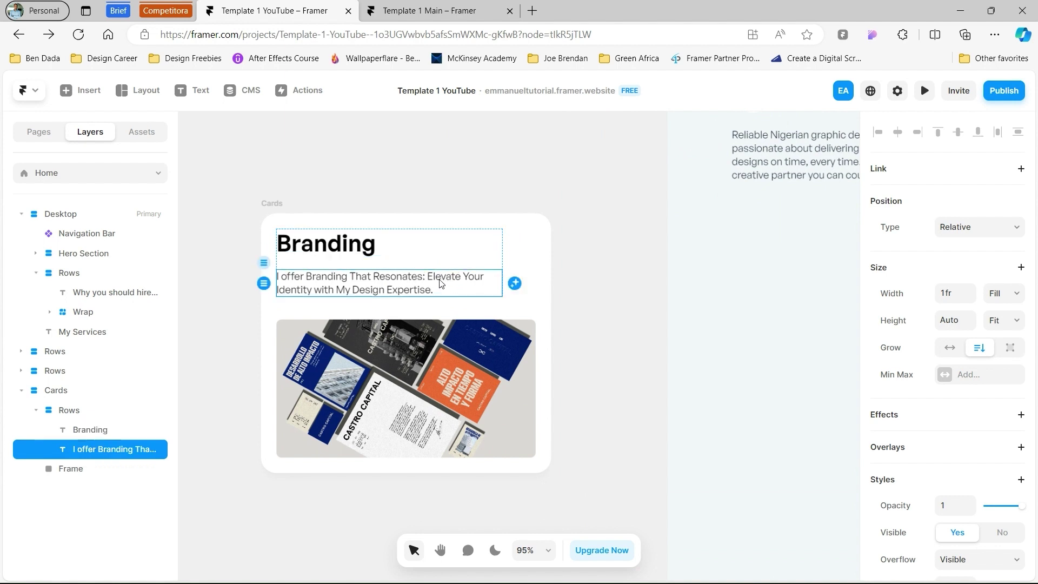
left_click(487, 347)
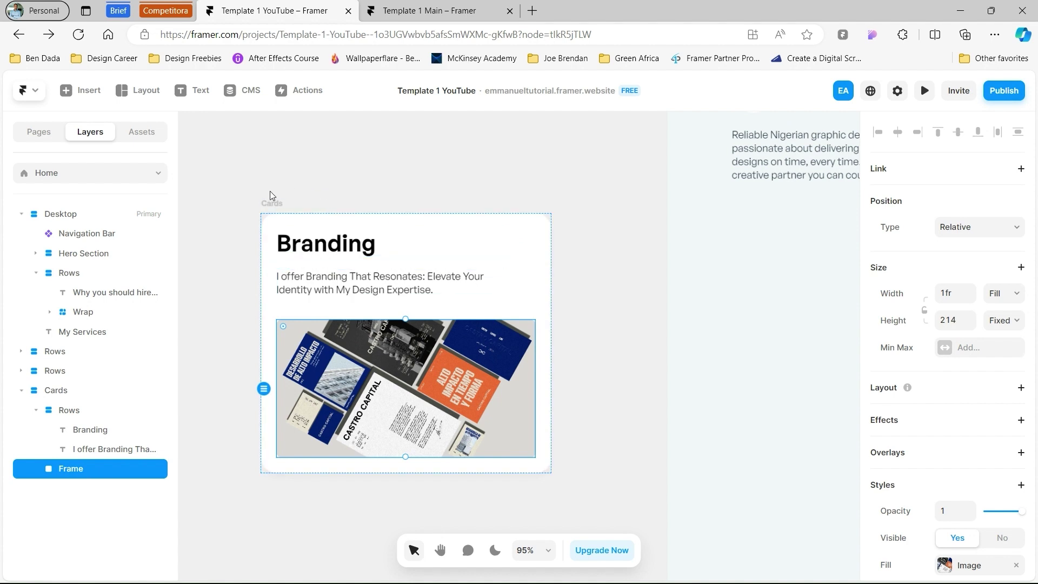
left_click(281, 203)
right_click(280, 202)
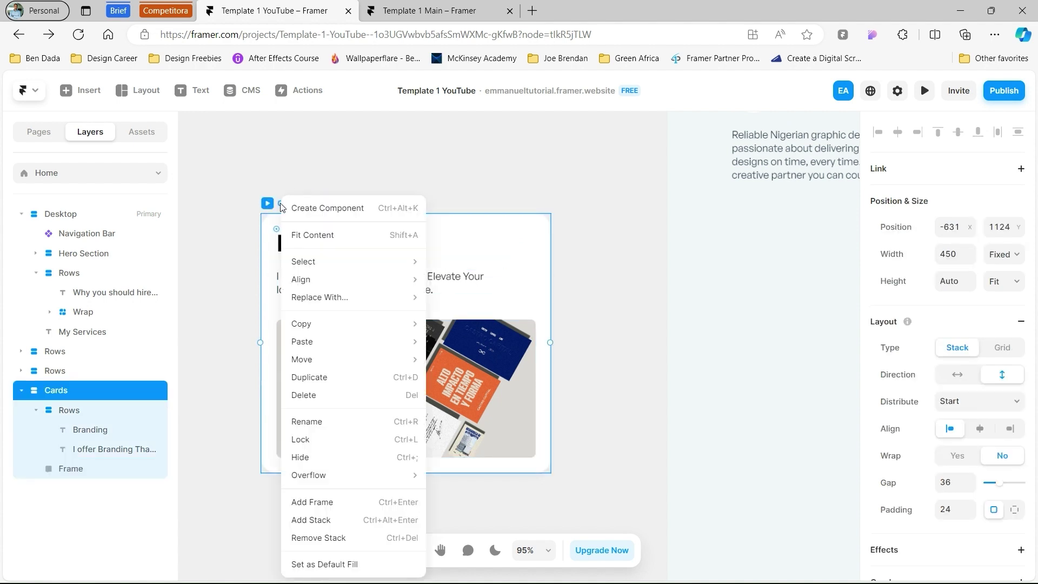
left_click(332, 208)
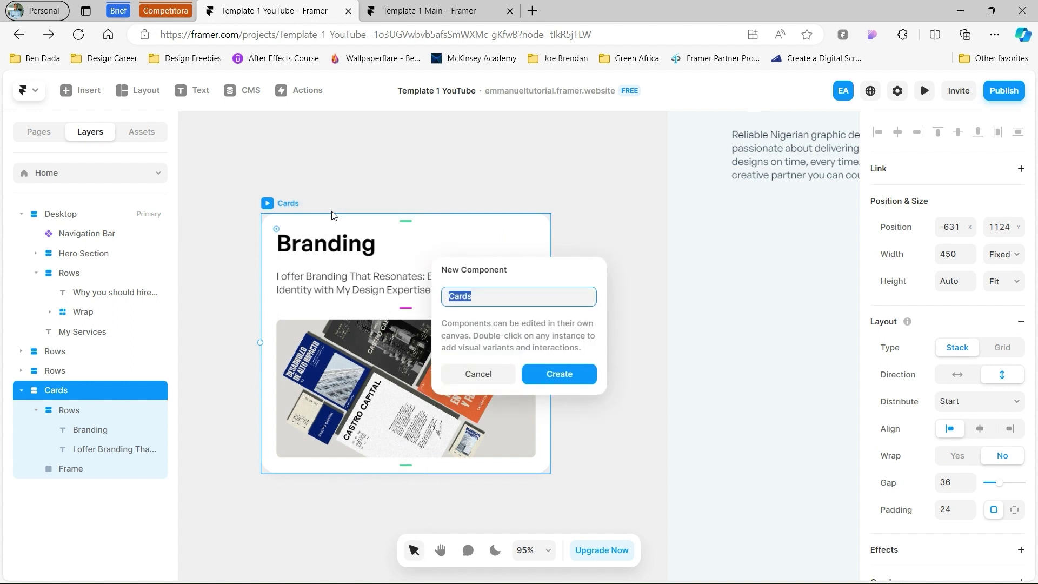
left_click(560, 373)
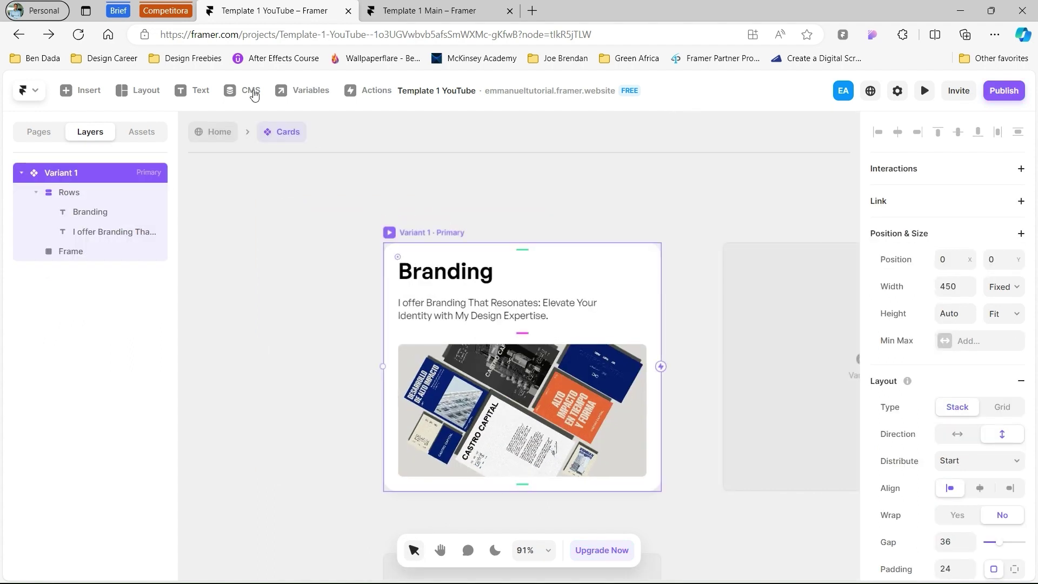
left_click(216, 137)
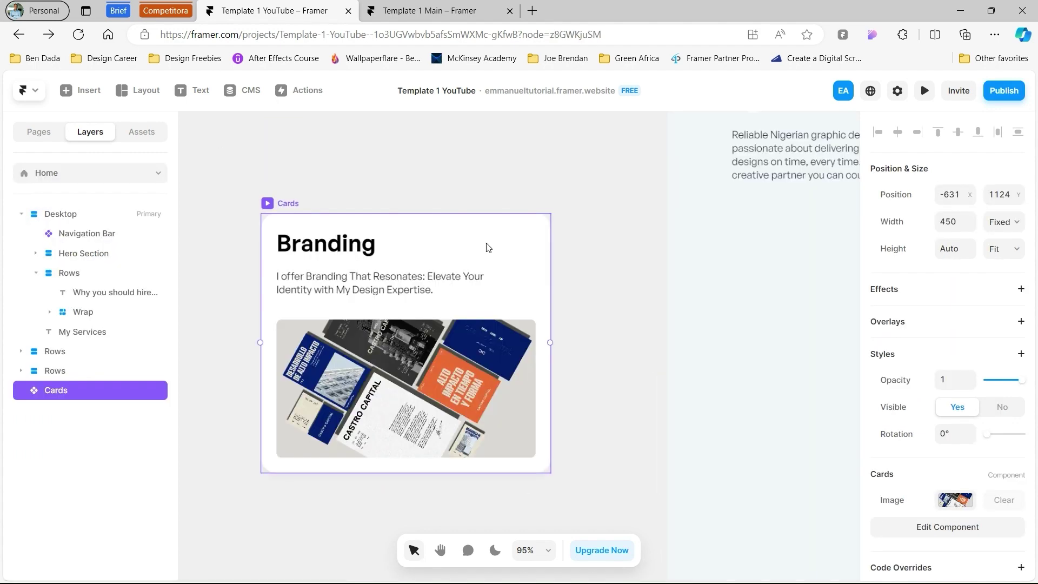
Step: Drag the Cards instance into place under the My Services heading
scroll(487, 246, "down", 5)
scroll(487, 246, "right", 5)
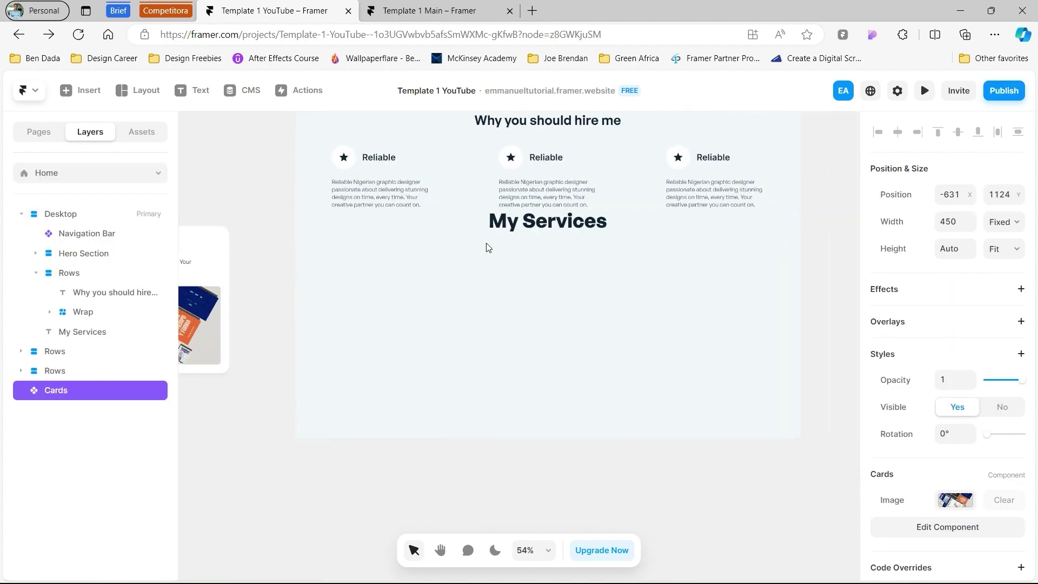
scroll(487, 246, "down", 2)
scroll(487, 246, "left", 2)
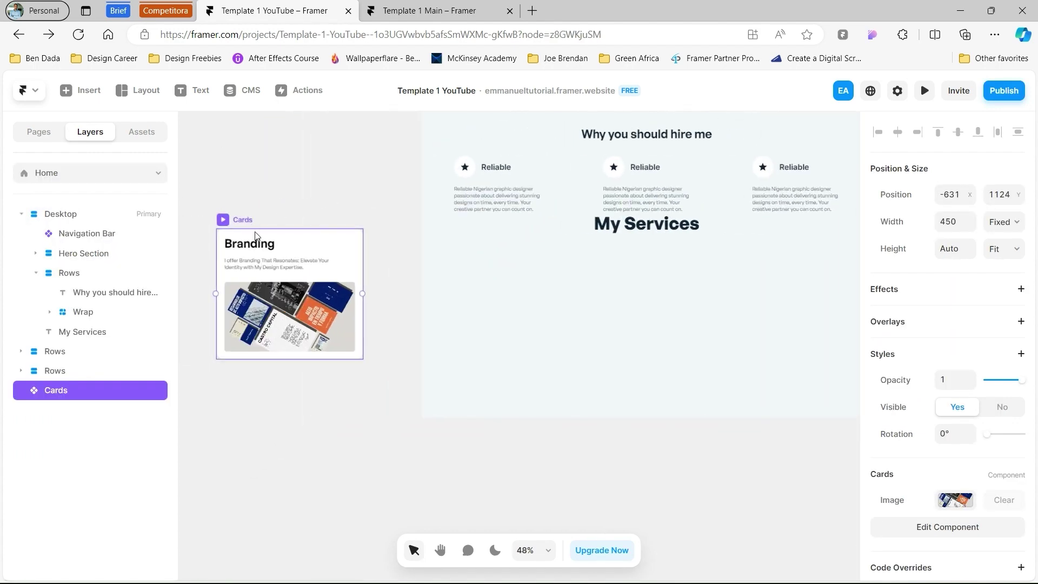
left_click_drag(291, 245, 571, 261)
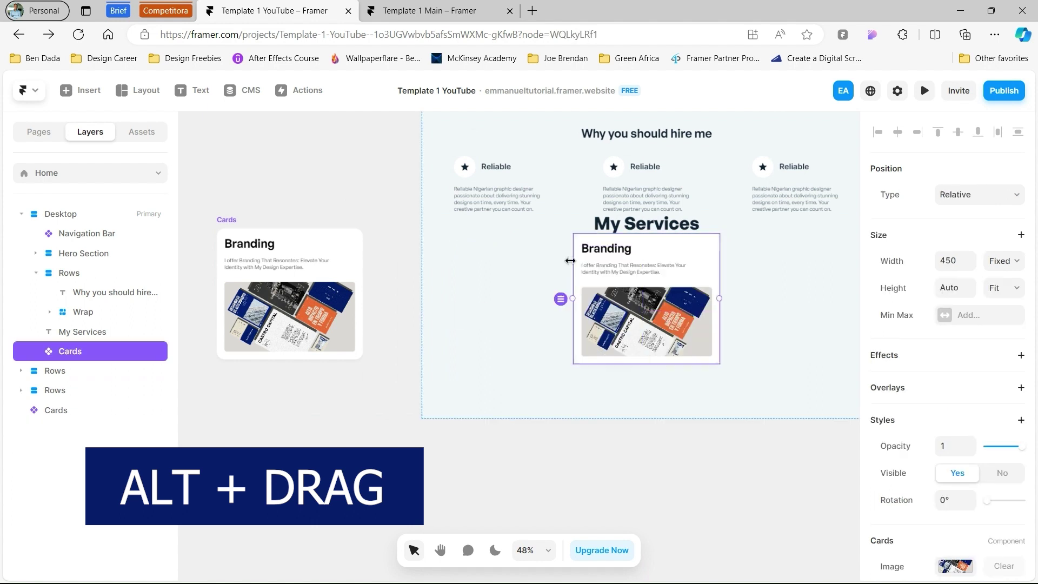
Step: Duplicate the card into four Cards copies and select all four in Layers
scroll(692, 273, "right", 5)
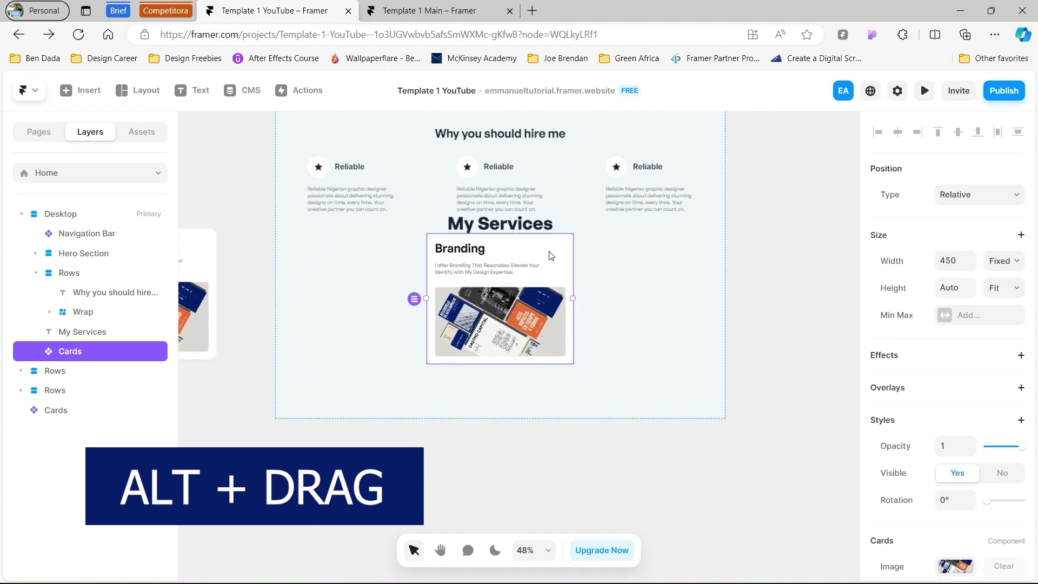
key("ctrl+d")
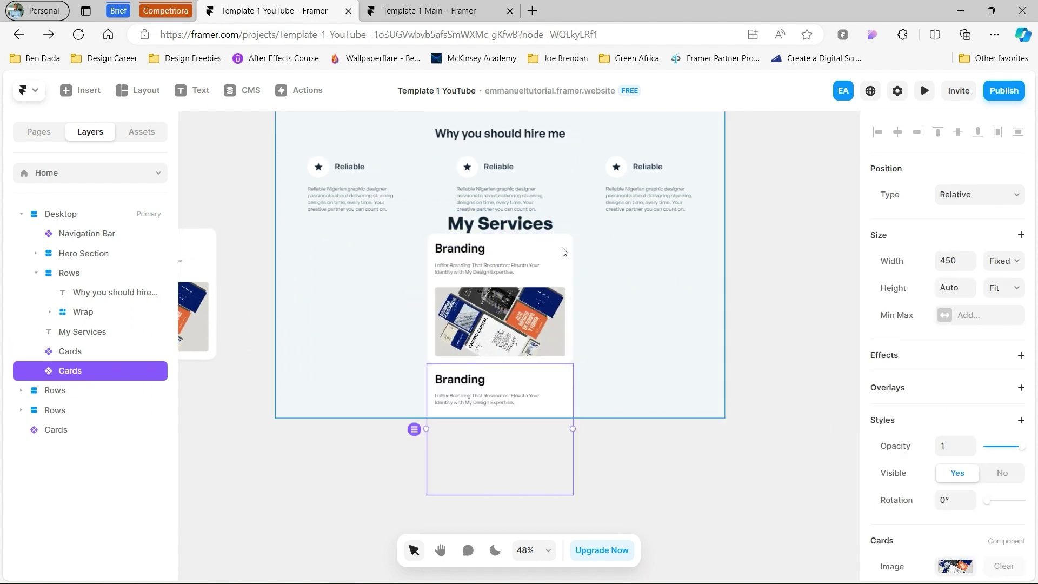
scroll(528, 313, "down", 1)
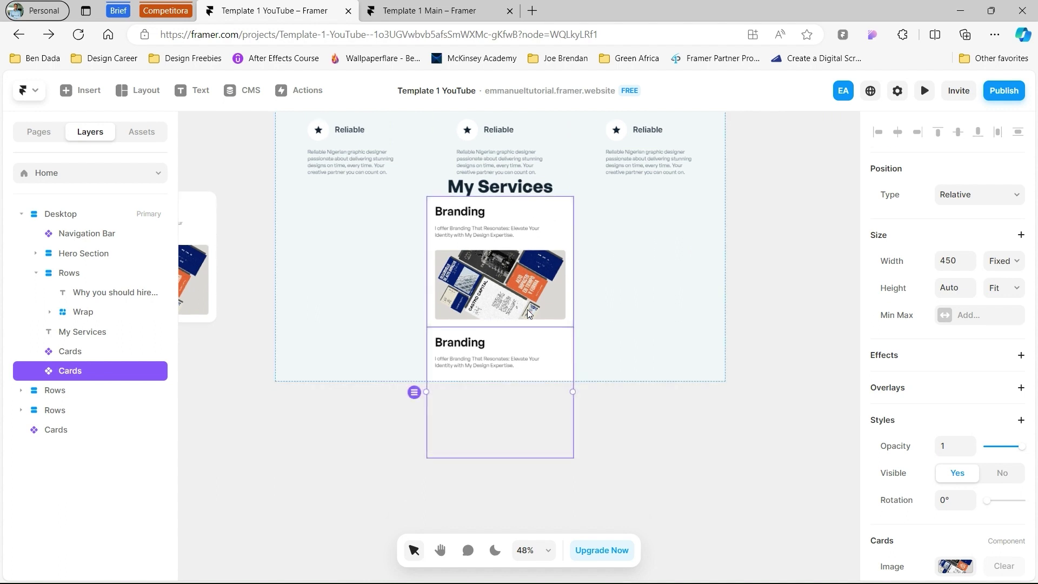
key("ctrl+d")
key("ctrl+d")
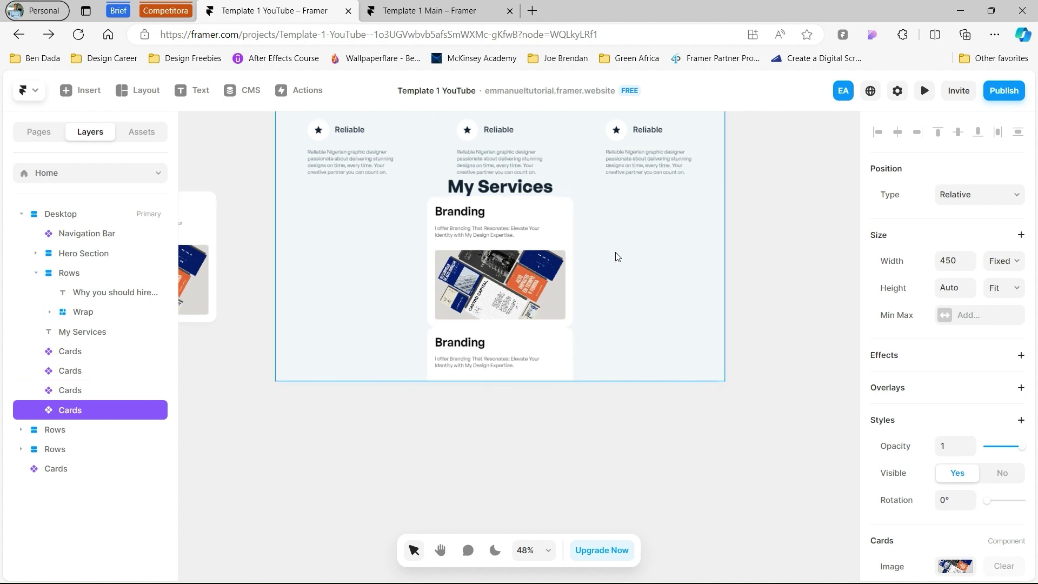
scroll(507, 287, "down", 1)
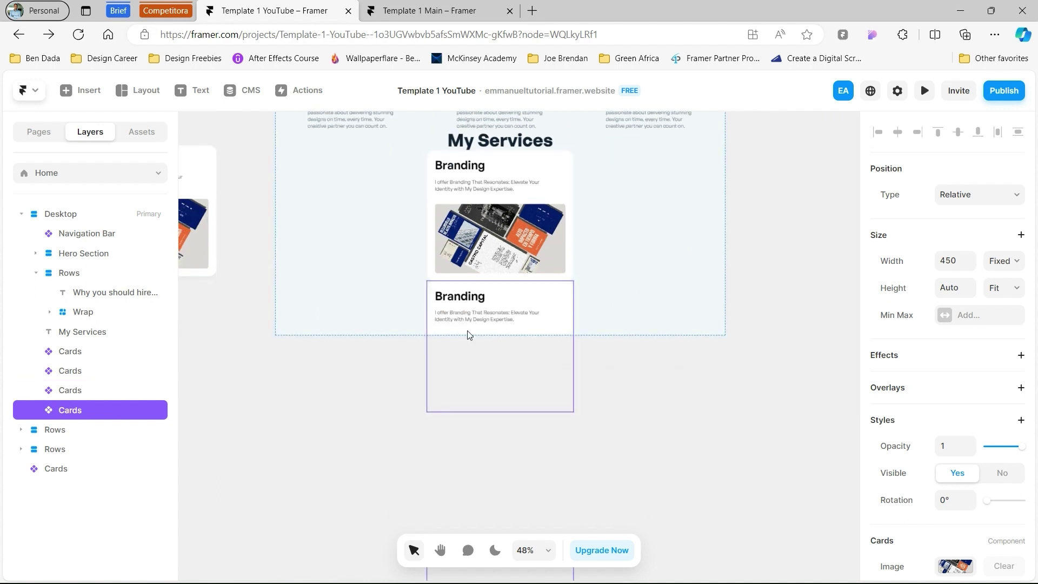
left_click(79, 355, "shift")
Step: Wrap the four cards in a new frame with Width Fill and Height Fit Content
right_click(79, 355)
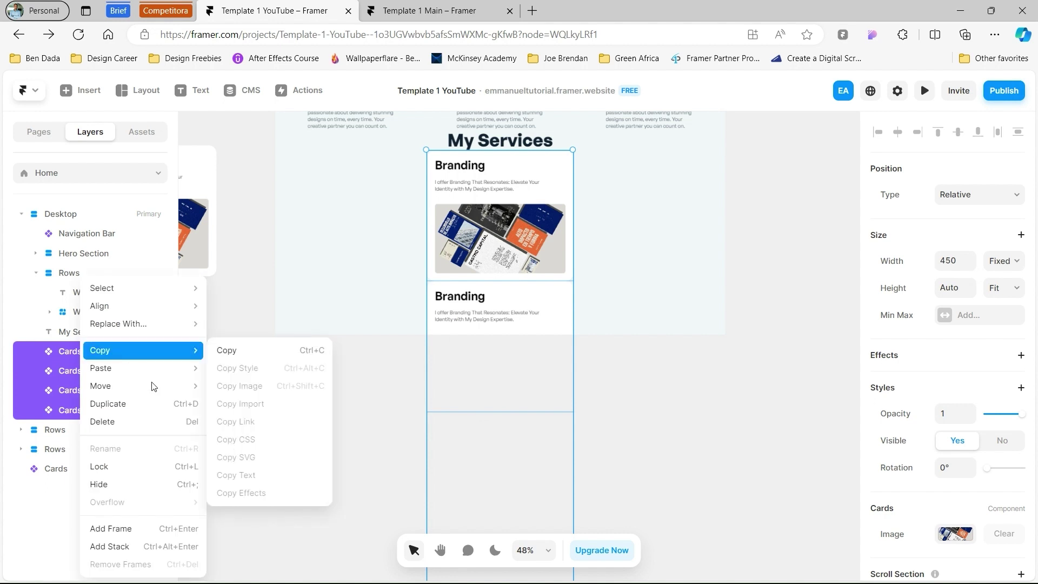
left_click(152, 529)
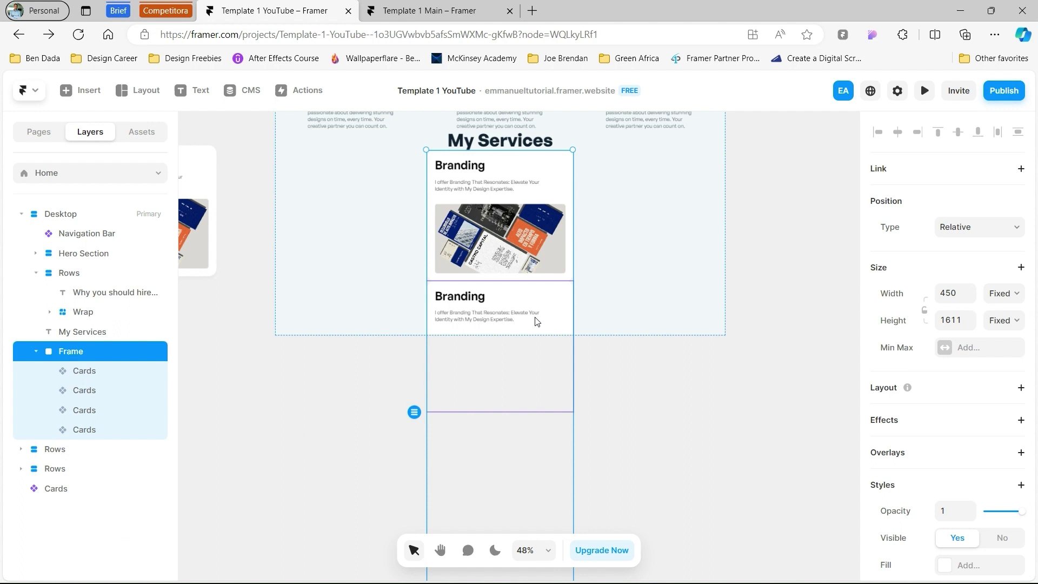
left_click(1008, 293)
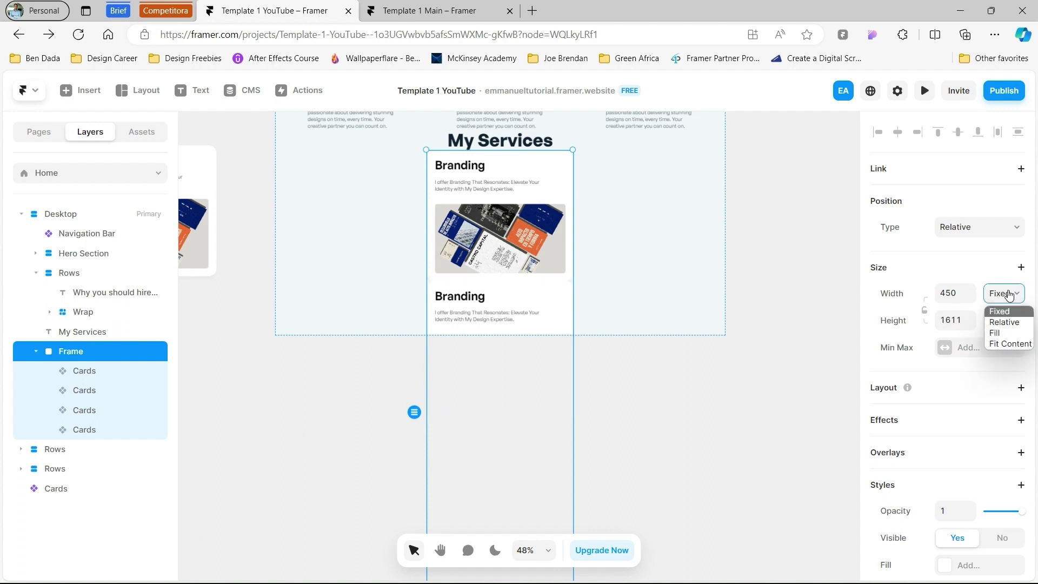
left_click(1008, 332)
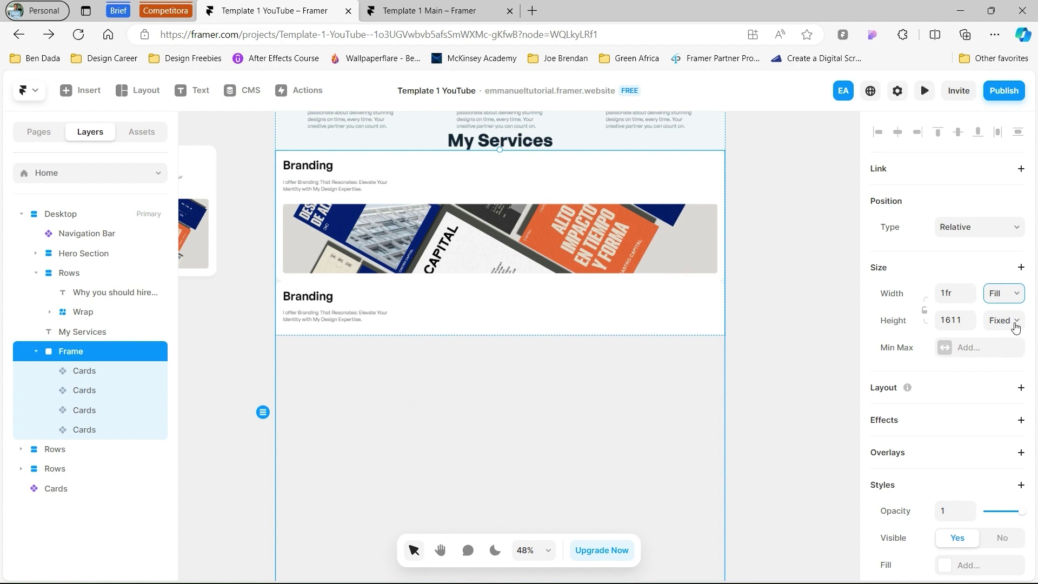
left_click(1015, 325)
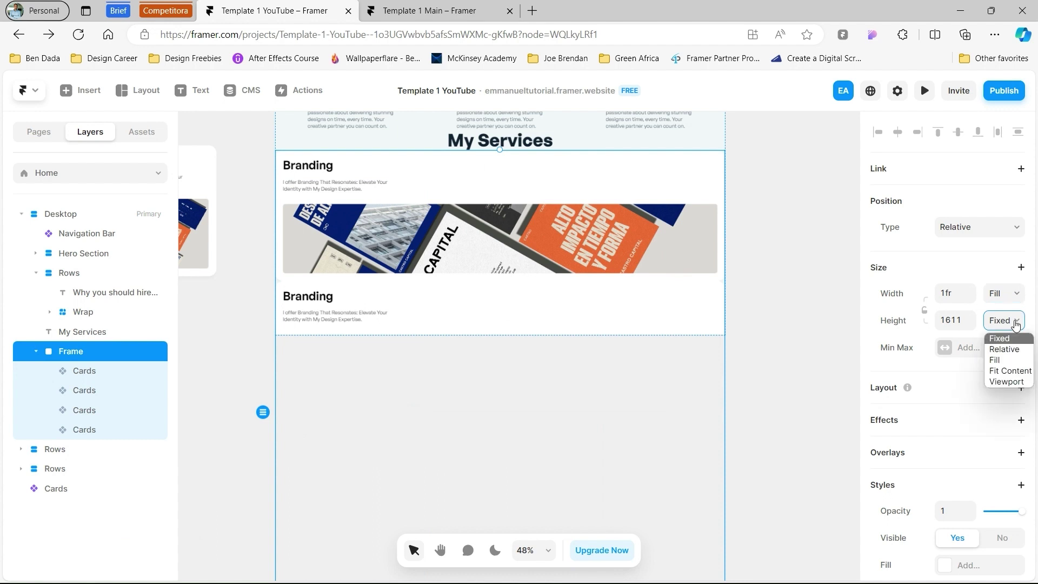
left_click(1010, 371)
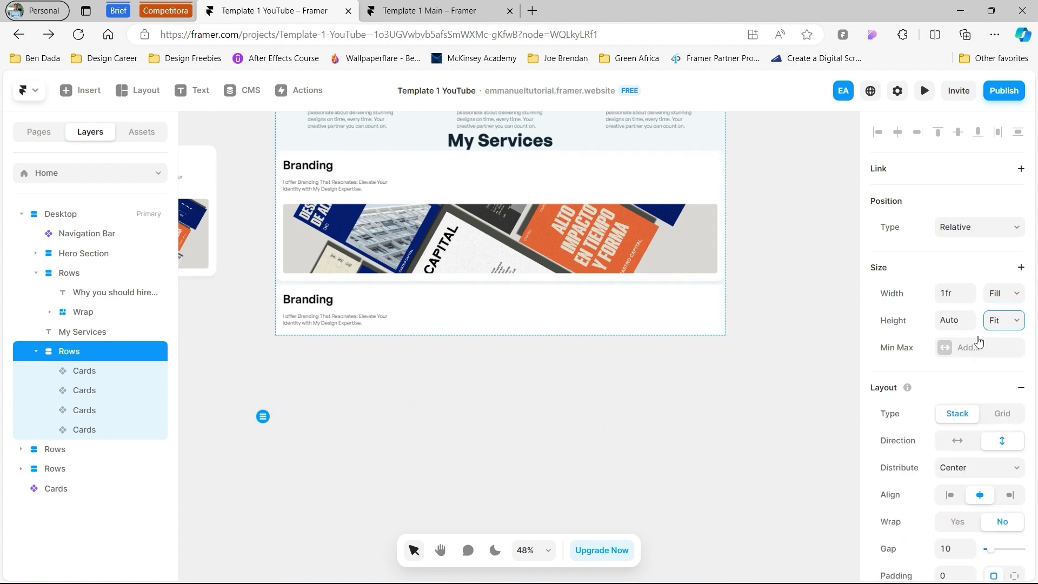
Step: Give all four Cards instances a fixed width of 450
left_click(101, 371)
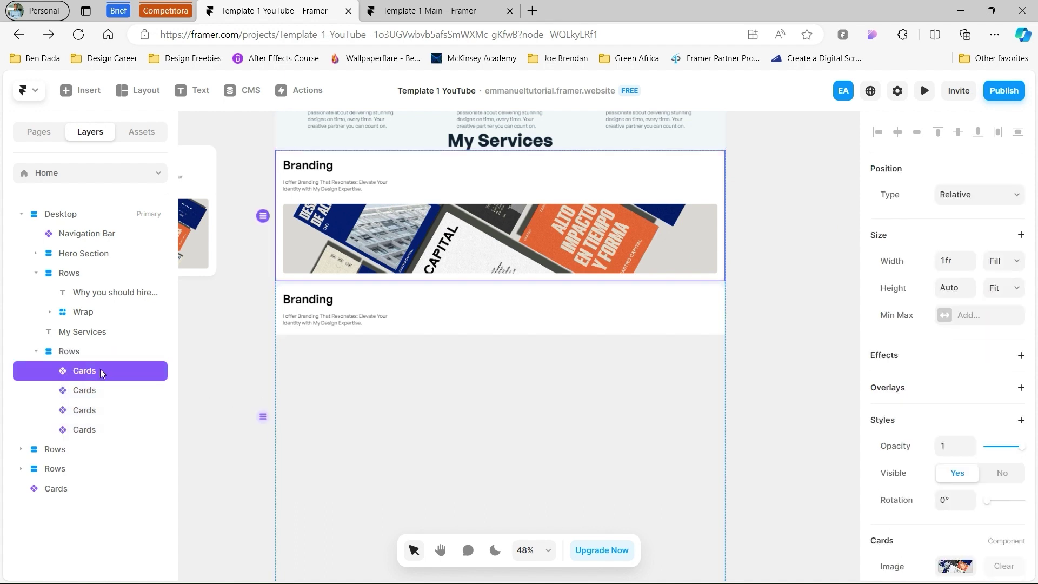
left_click(97, 428, "shift")
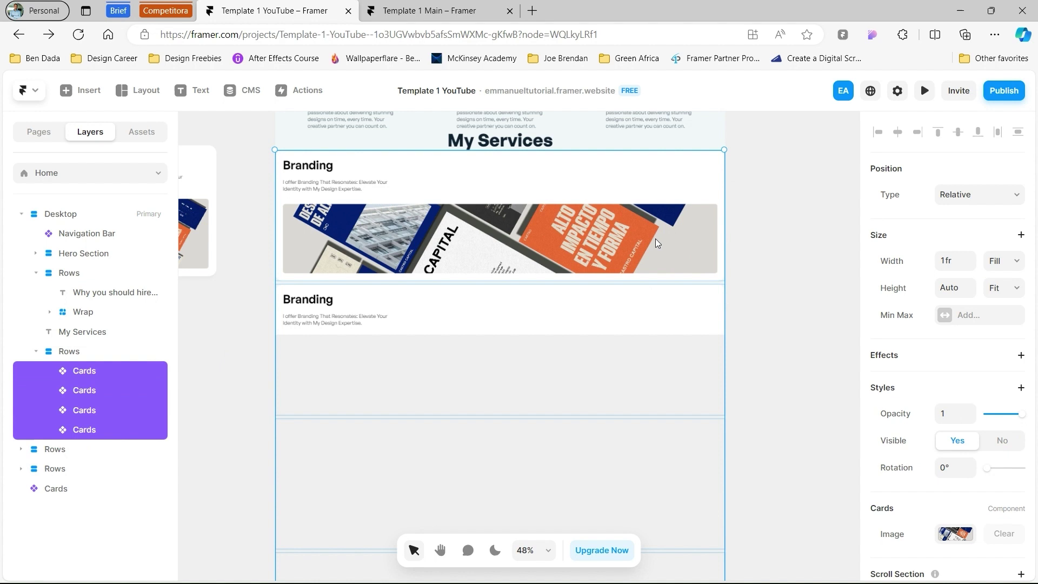
left_click(1008, 264)
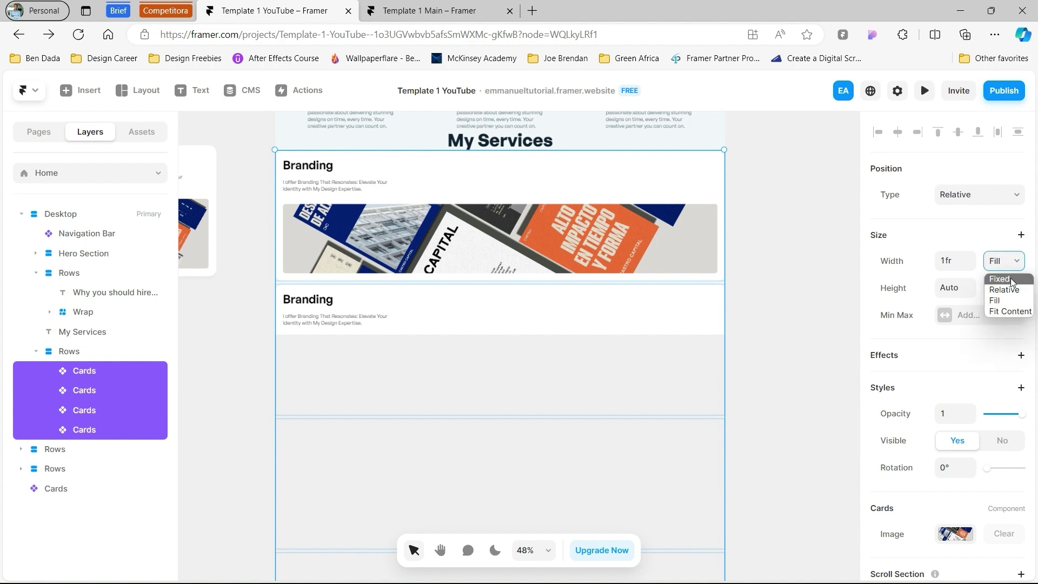
left_click(1011, 278)
left_click(959, 261)
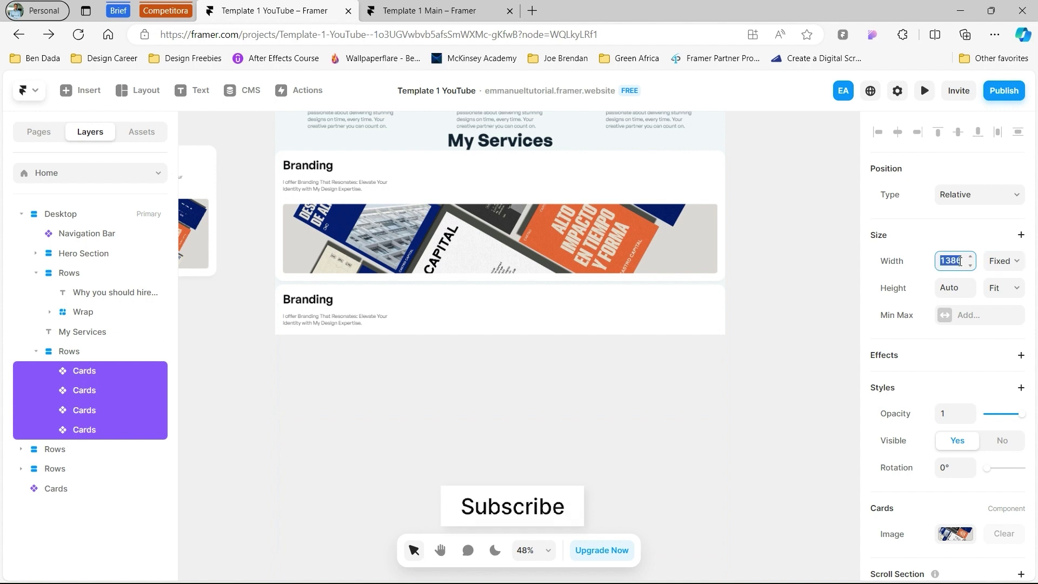
type("450")
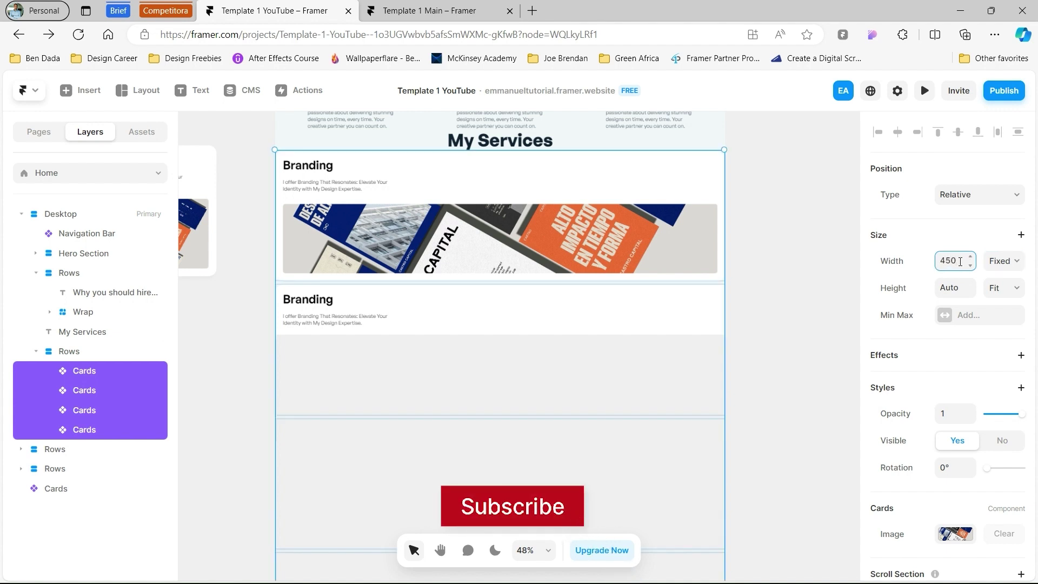
key("Return")
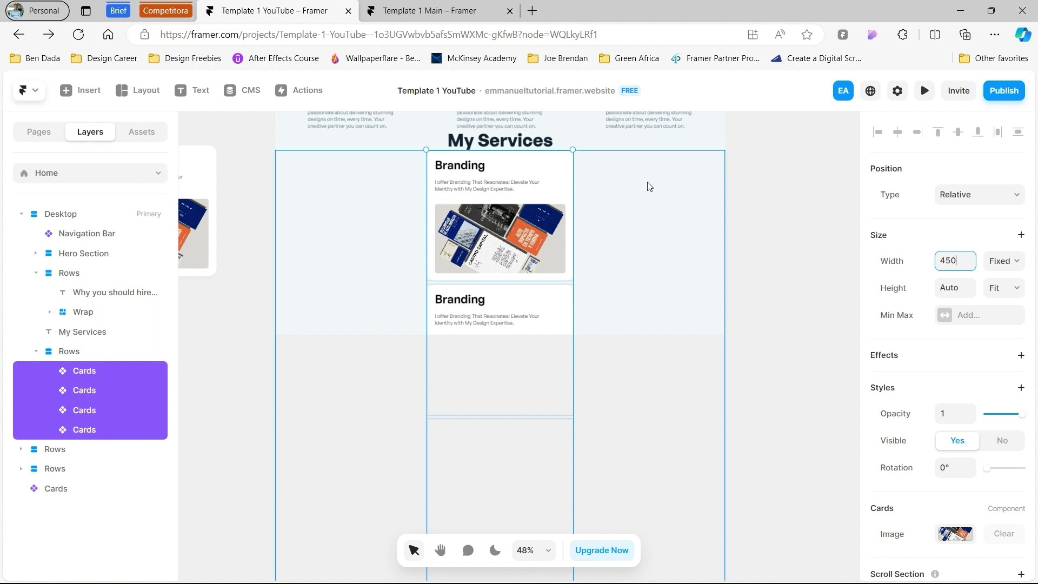
left_click(673, 176)
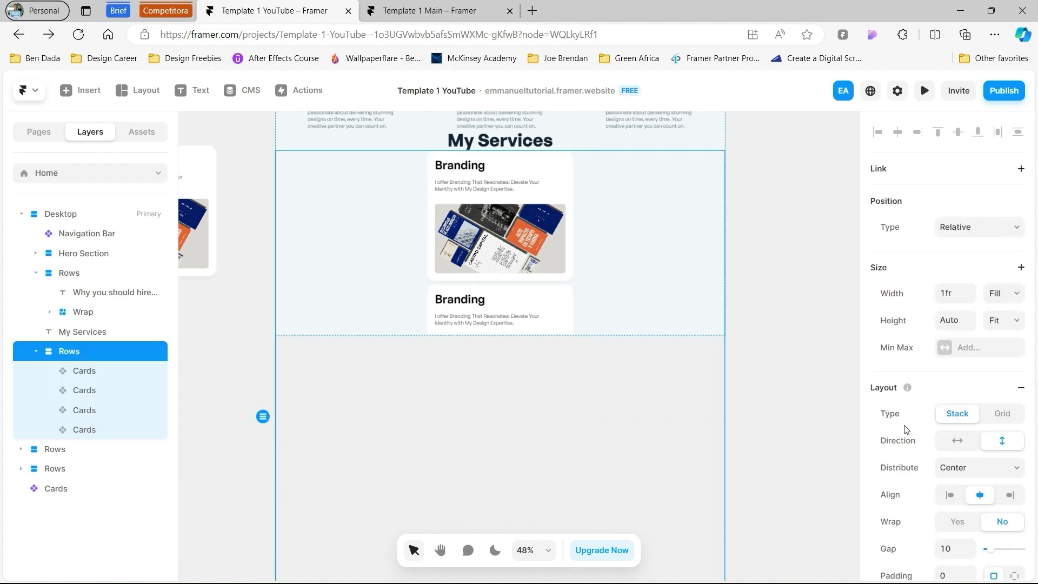
Step: Set the cards stack to wrap, run horizontally, and use an 80 gap
scroll(908, 553, "down", 1)
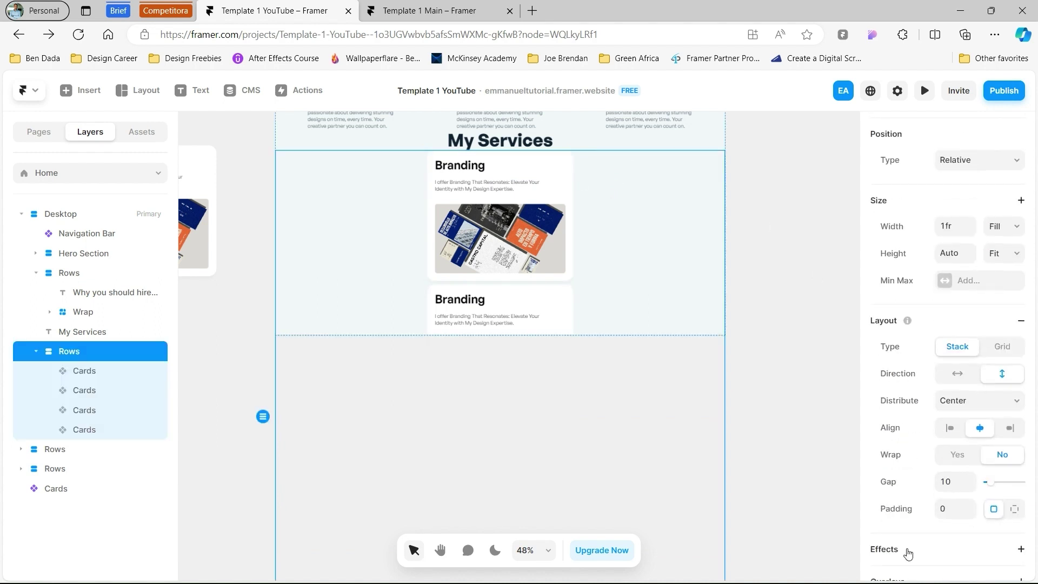
left_click(957, 456)
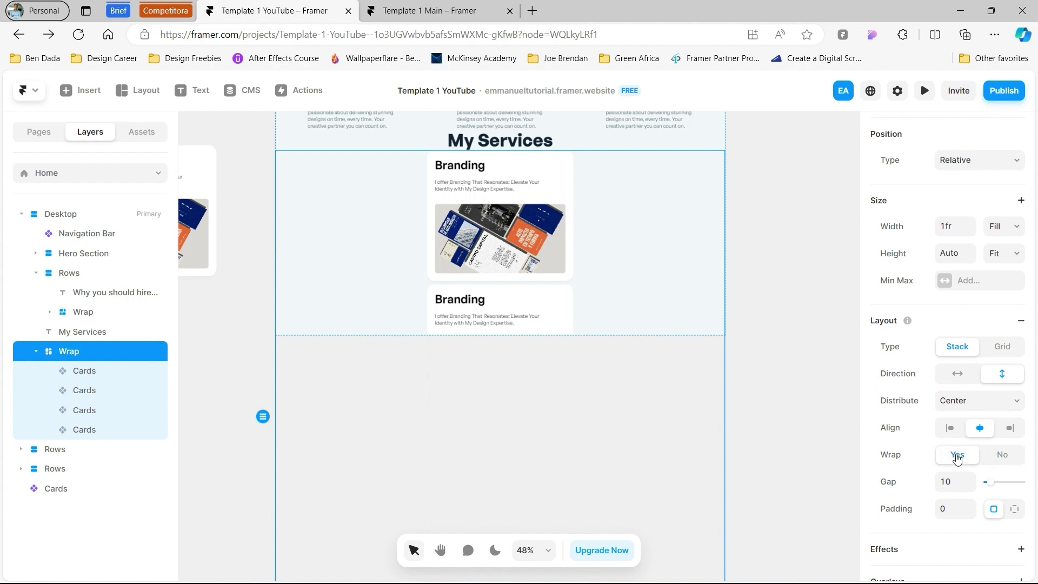
left_click(958, 374)
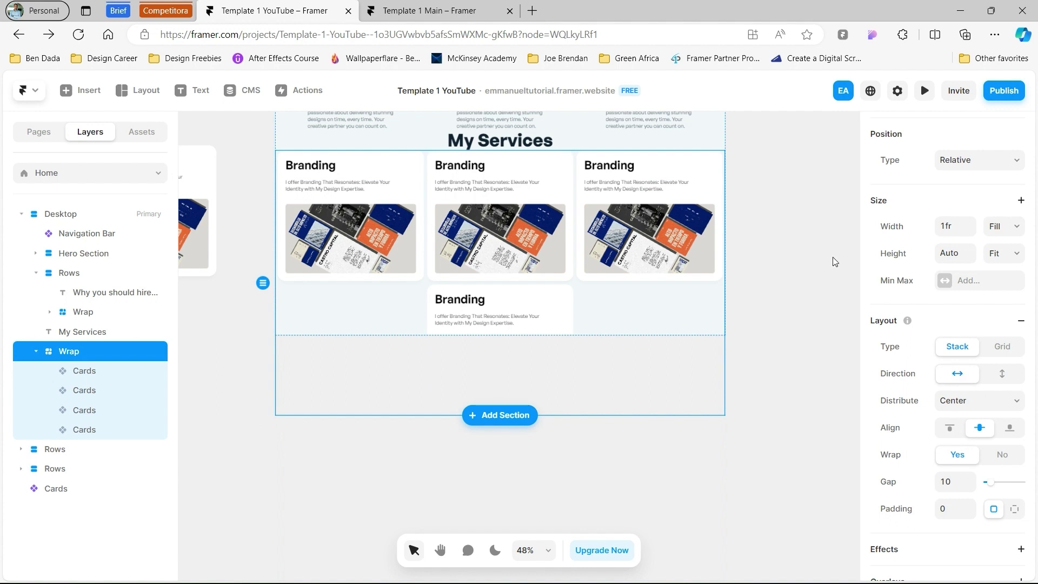
scroll(521, 217, "up", 2)
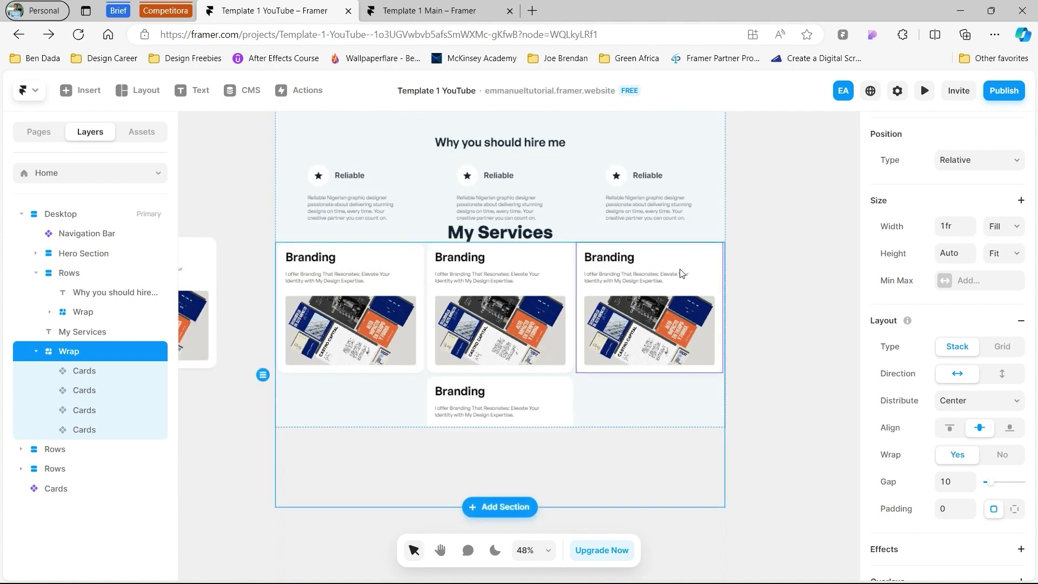
scroll(628, 336, "down", 1)
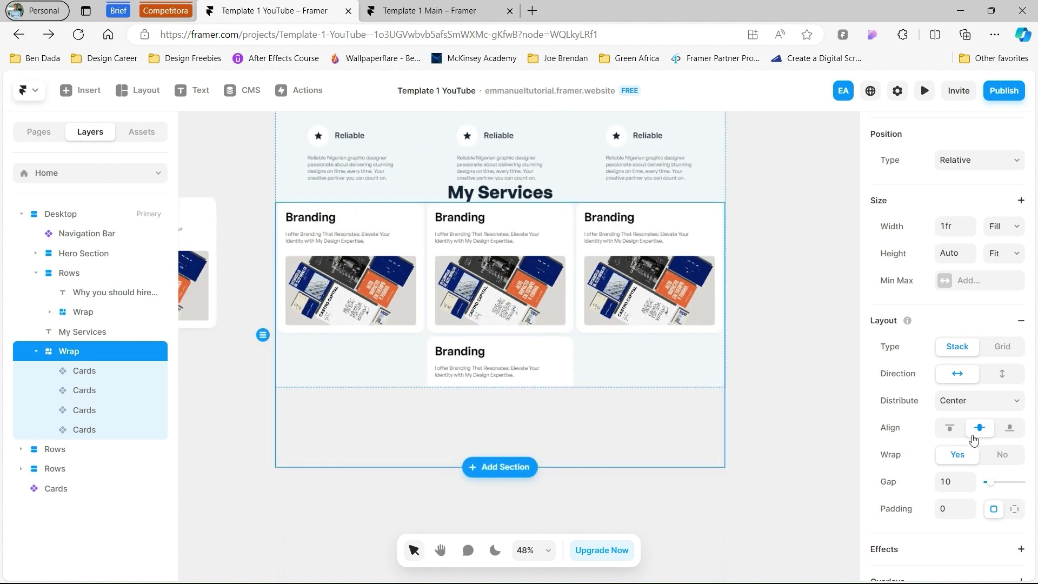
left_click(958, 485)
type("80")
key("Return")
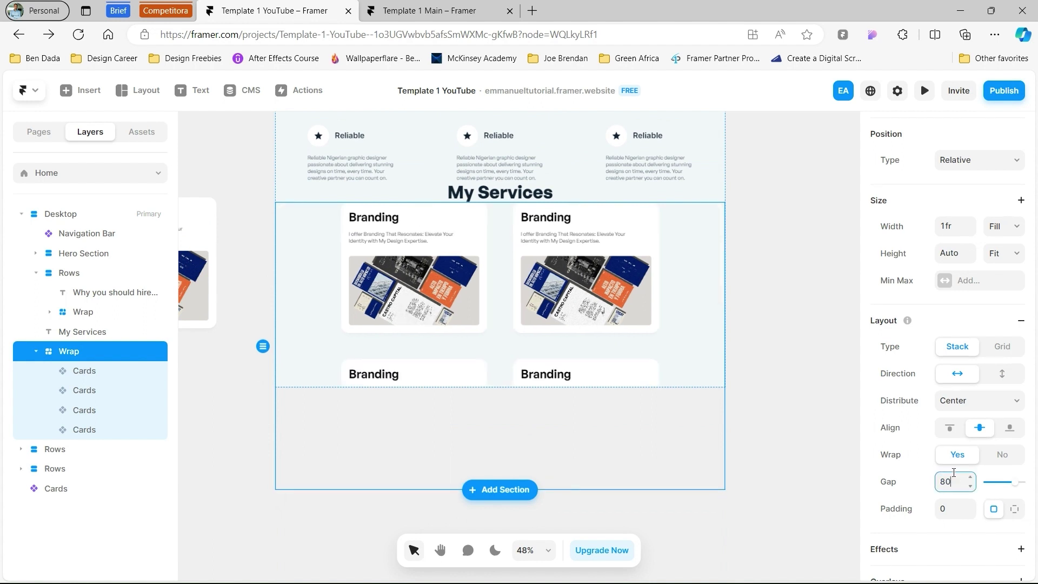
left_click(781, 256)
scroll(783, 254, "down", 3)
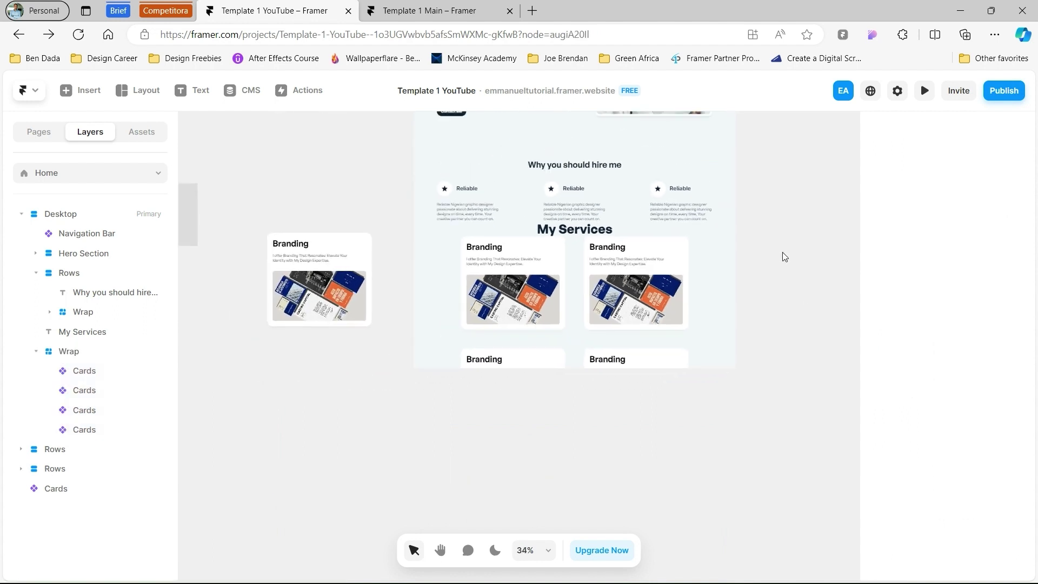
Step: Drag the Desktop frame's bottom edge down until its height is 2200
scroll(578, 181, "up", 1)
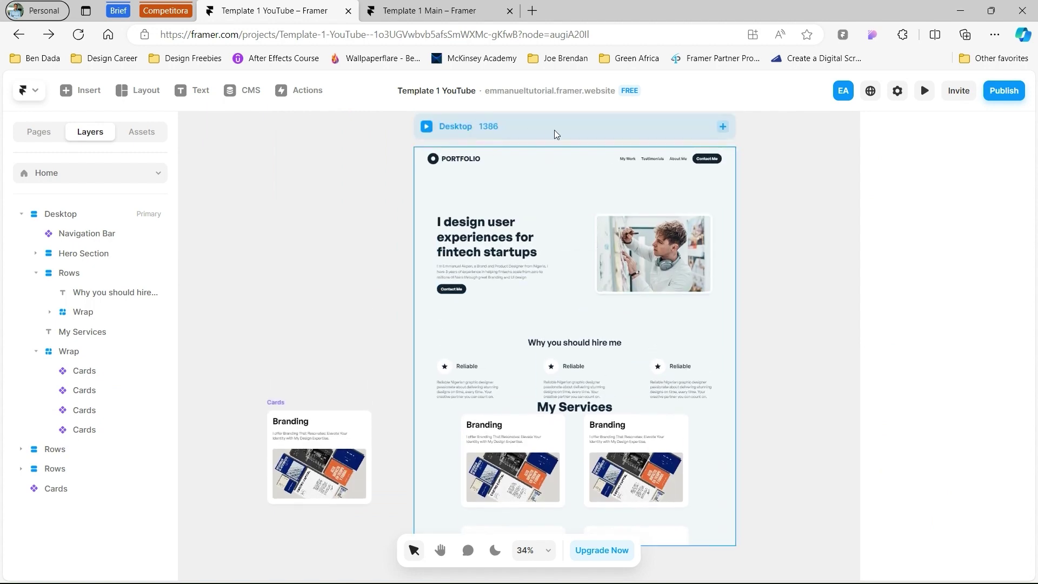
left_click(556, 132)
scroll(557, 216, "down", 5)
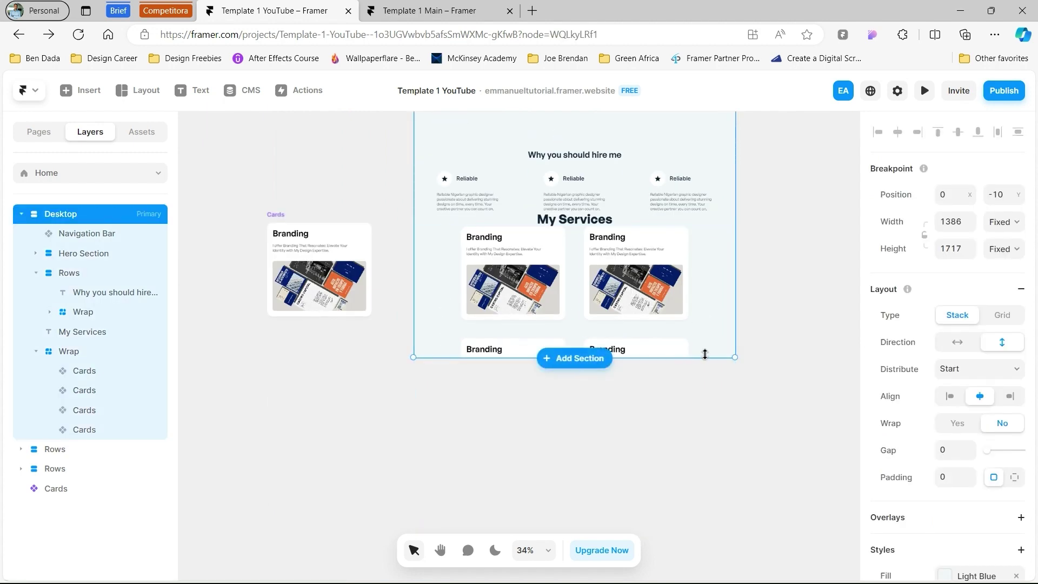
left_click_drag(706, 357, 719, 469)
scroll(748, 348, "up", 2)
scroll(680, 306, "up", 2)
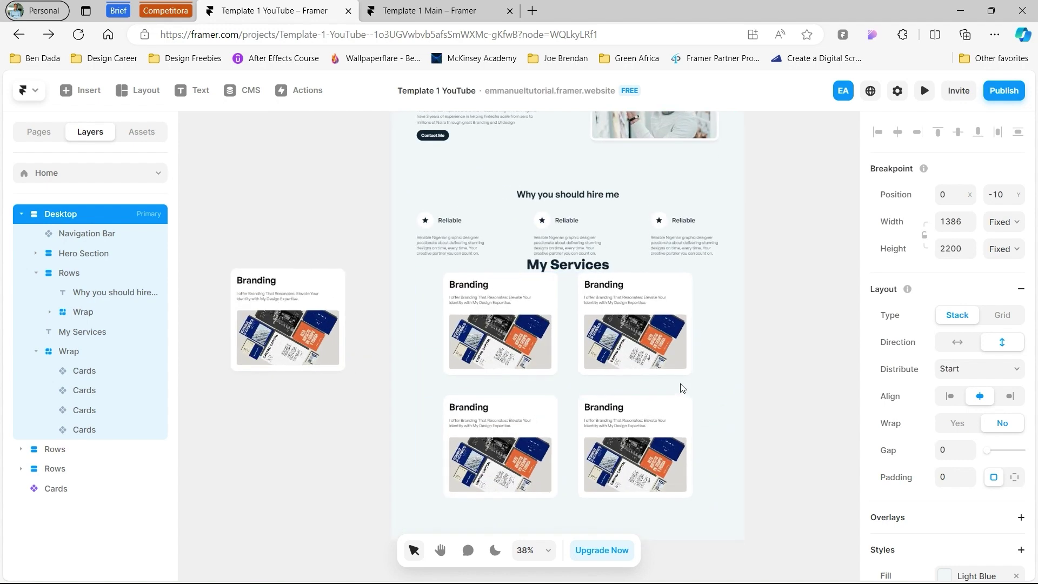
left_click(739, 249)
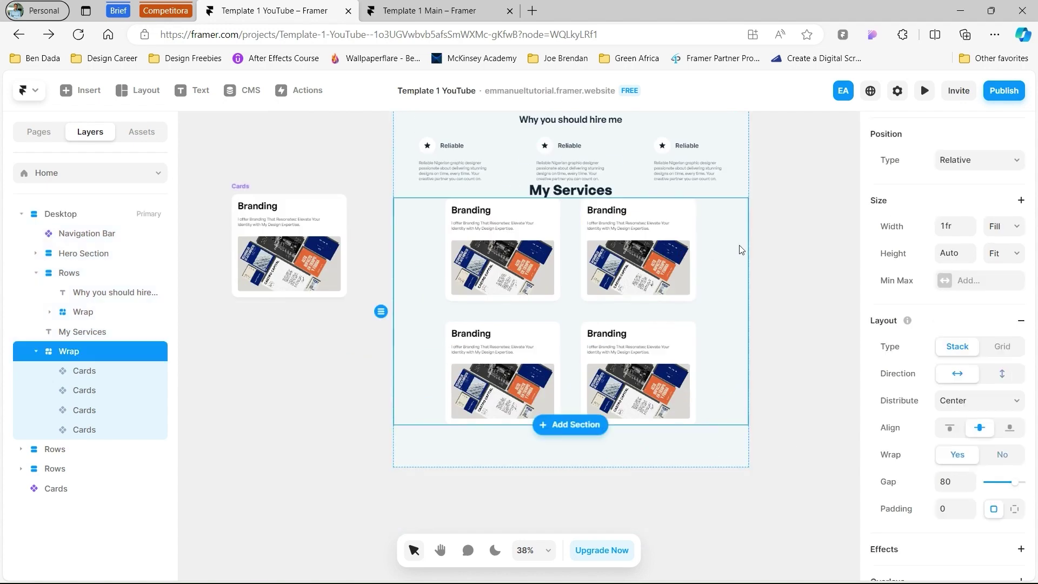
scroll(616, 205, "up", 1)
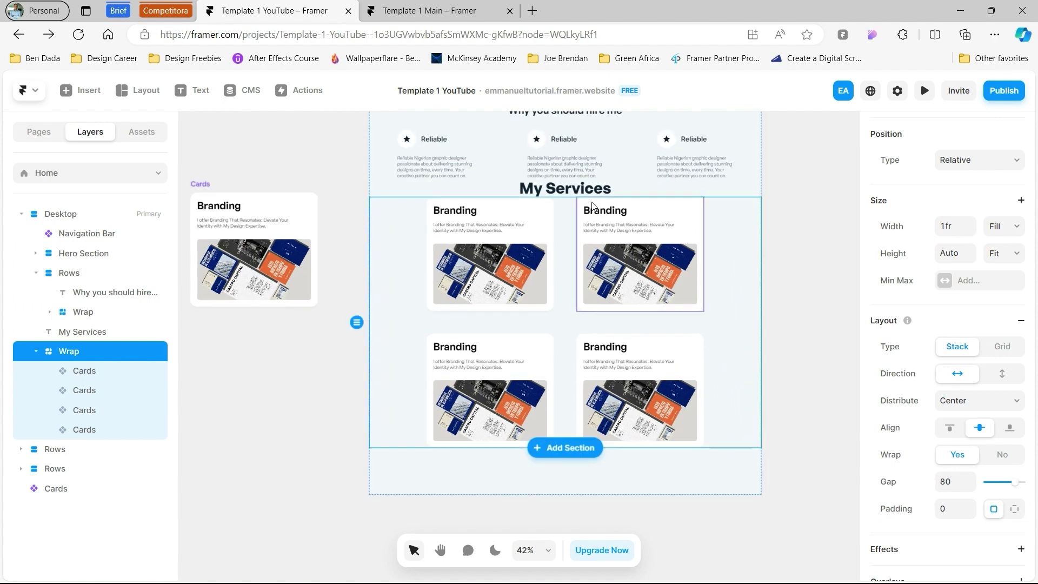
scroll(620, 222, "up", 1)
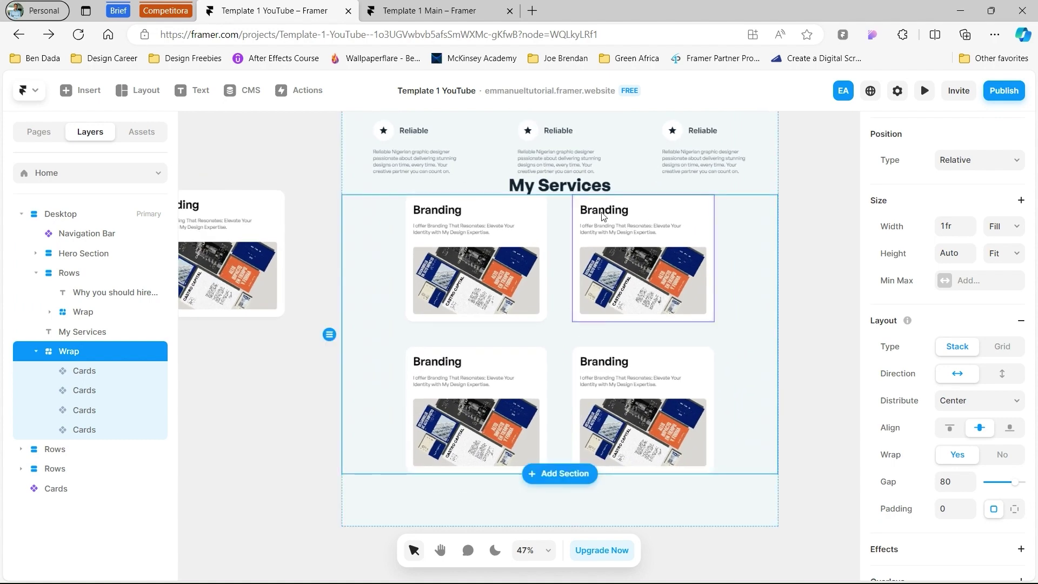
double_click(640, 212)
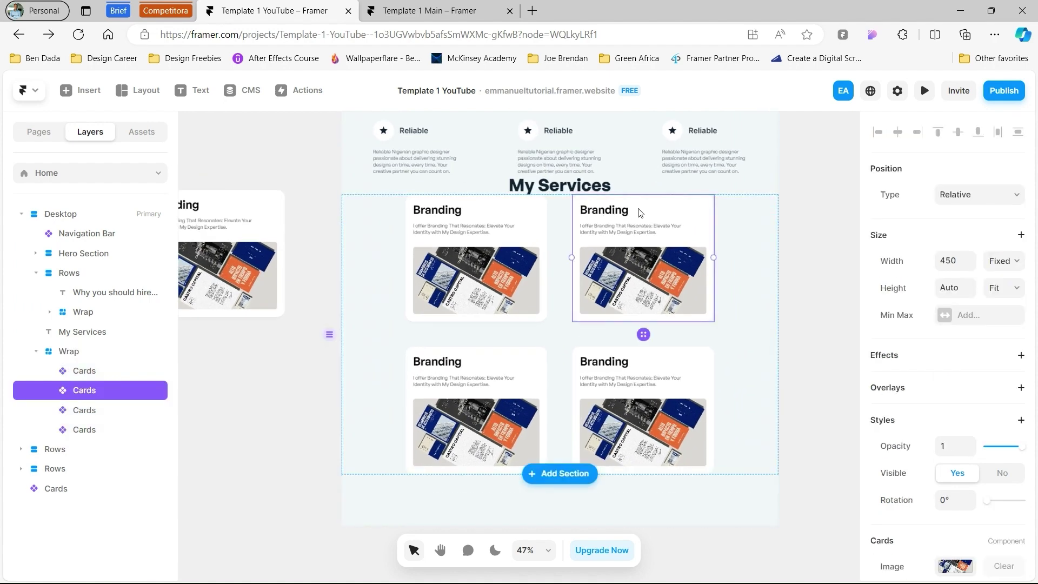
double_click(453, 268)
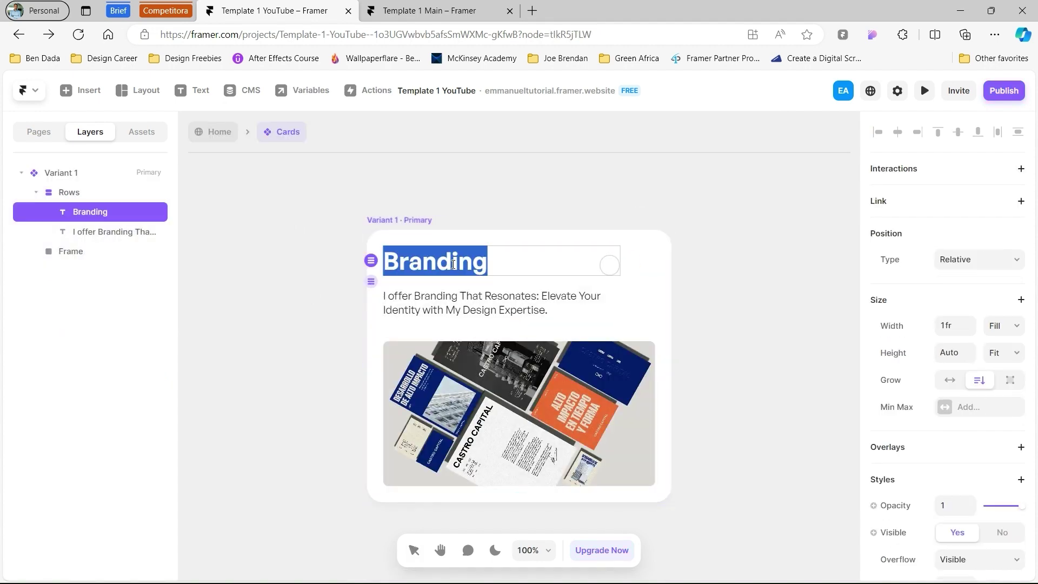
type("Product Design")
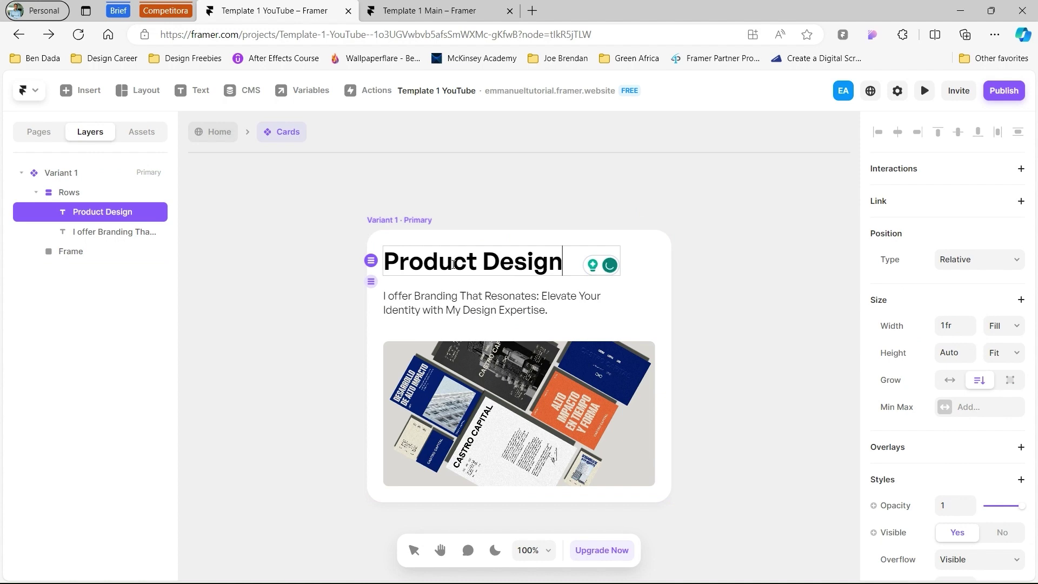
key("Escape")
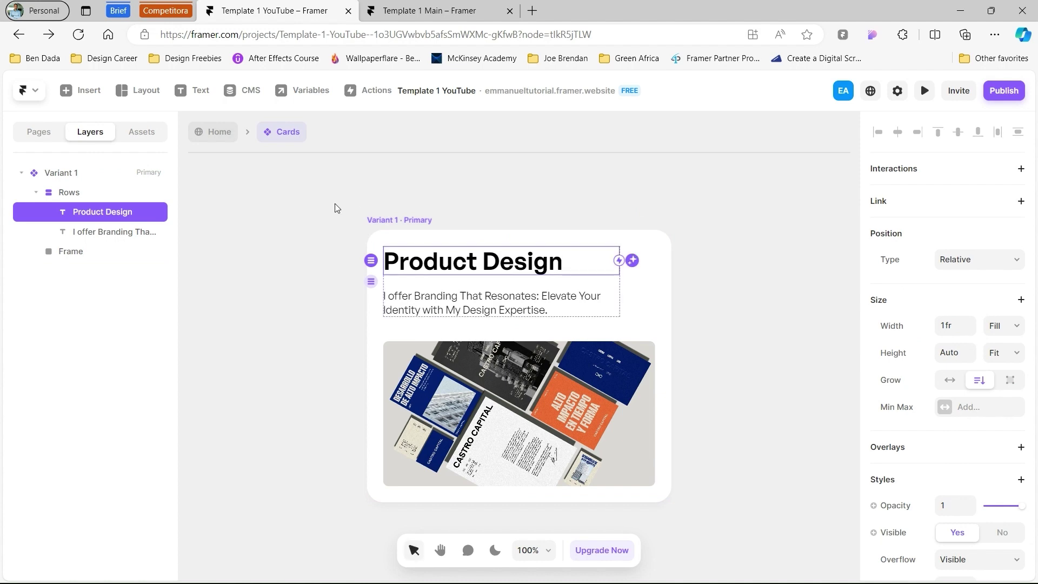
left_click(212, 133)
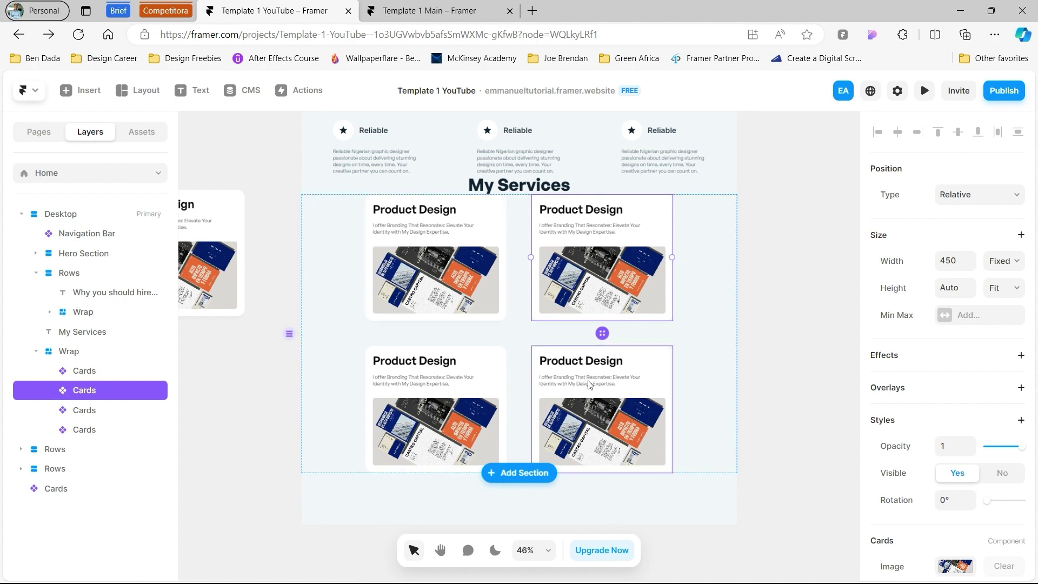
double_click(496, 240)
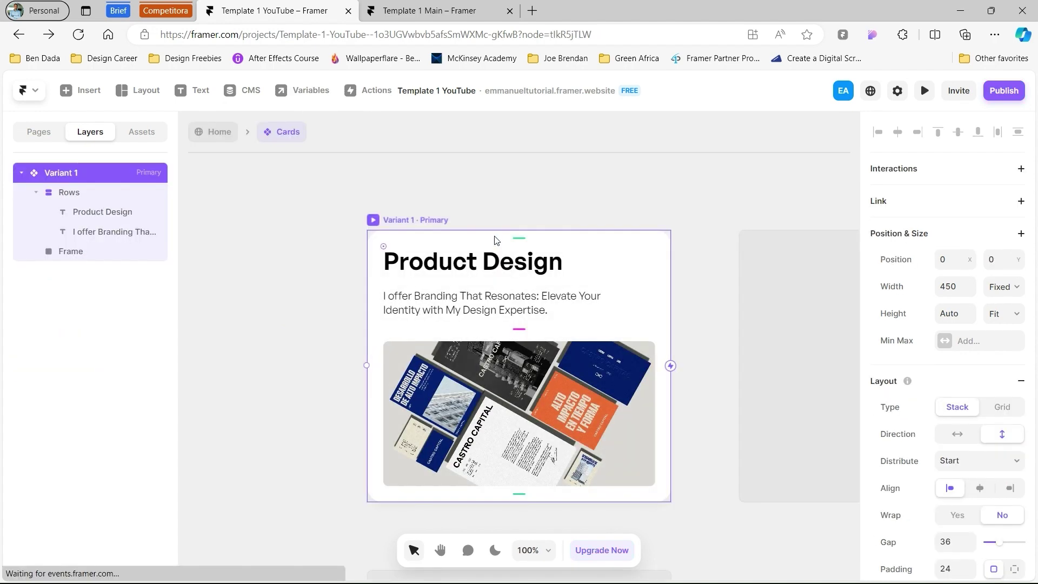
Step: Bind the Product Design heading's content to a new plain-text variable named Title
left_click(572, 263)
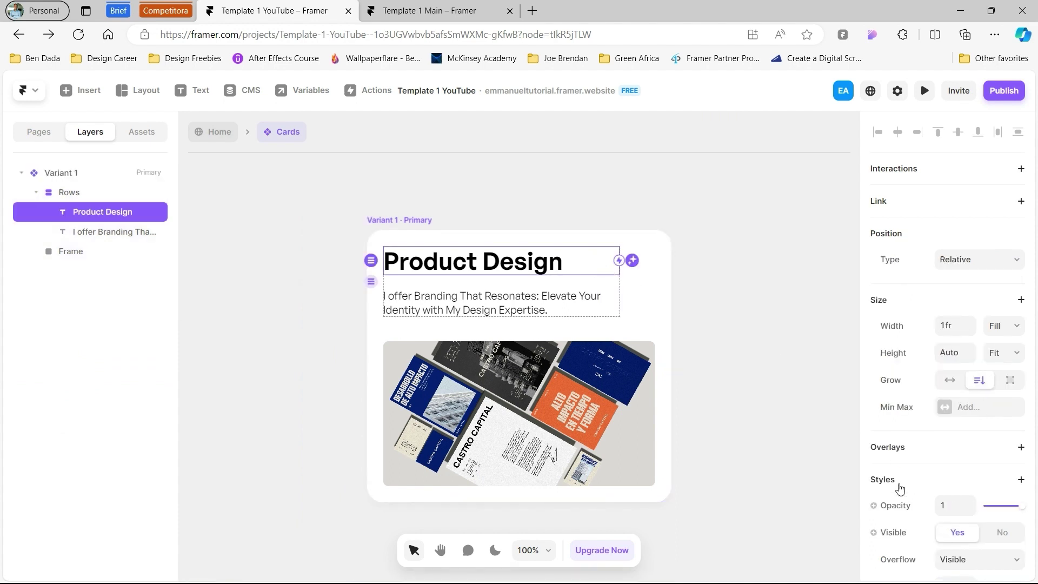
scroll(900, 488, "down", 3)
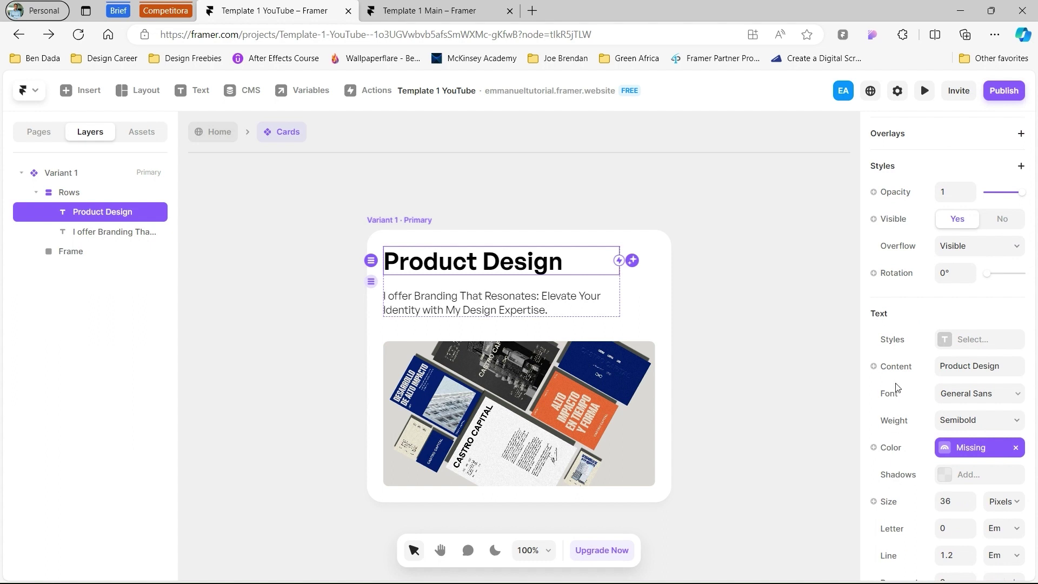
left_click(900, 372)
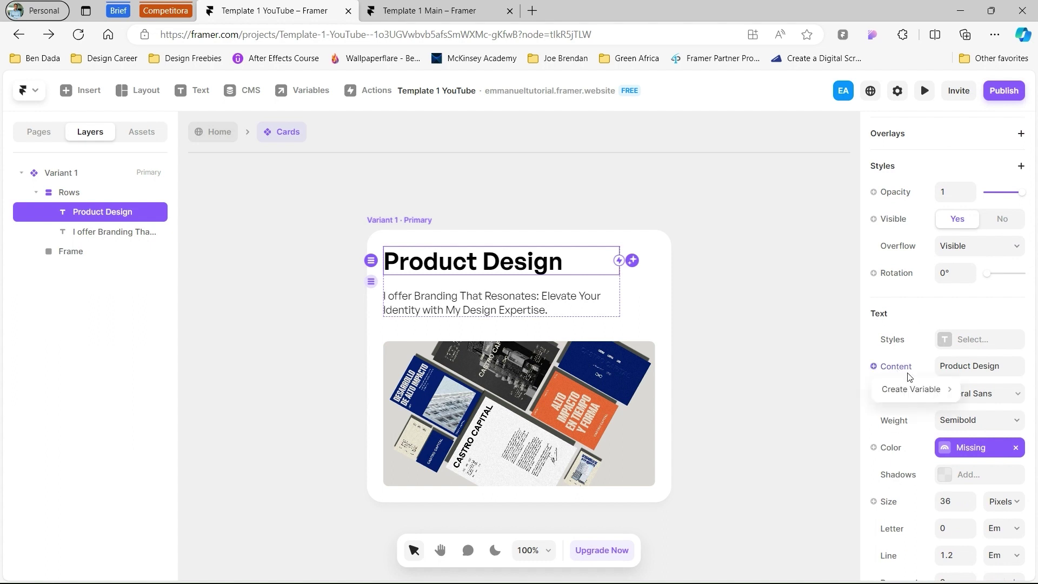
mouse_move(928, 391)
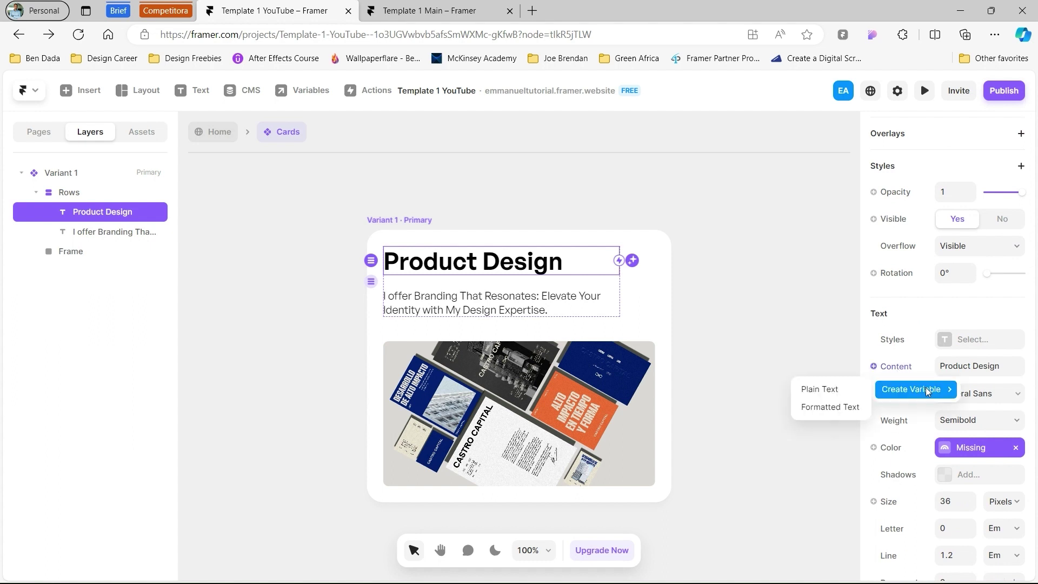
left_click(838, 389)
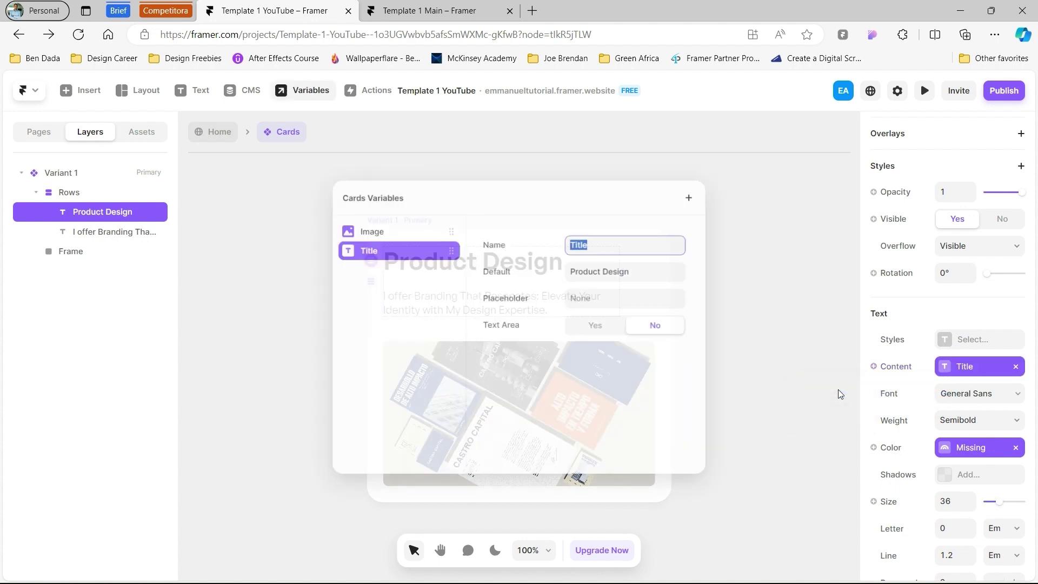
left_click(673, 242)
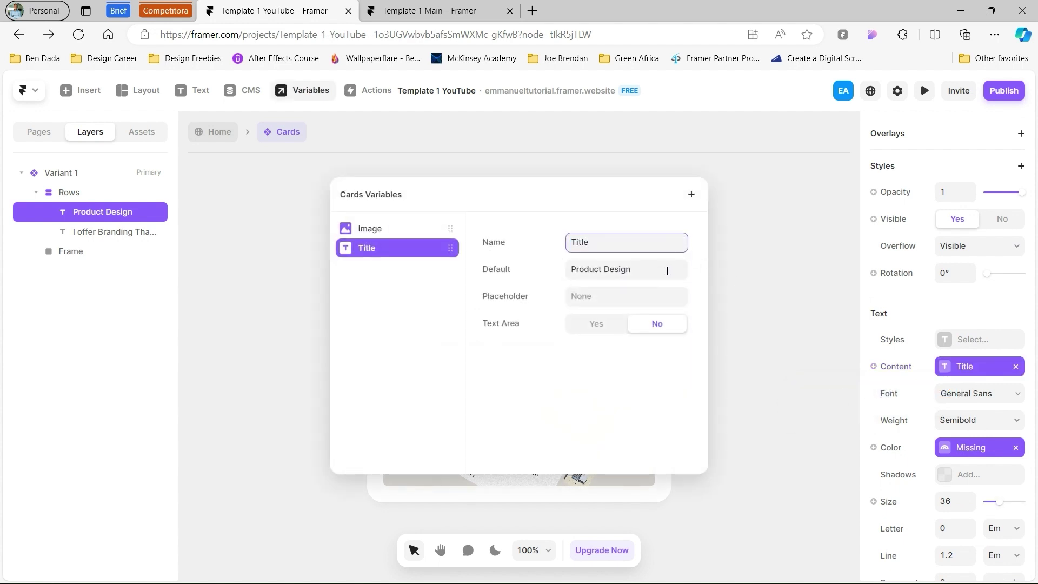
left_click(747, 259)
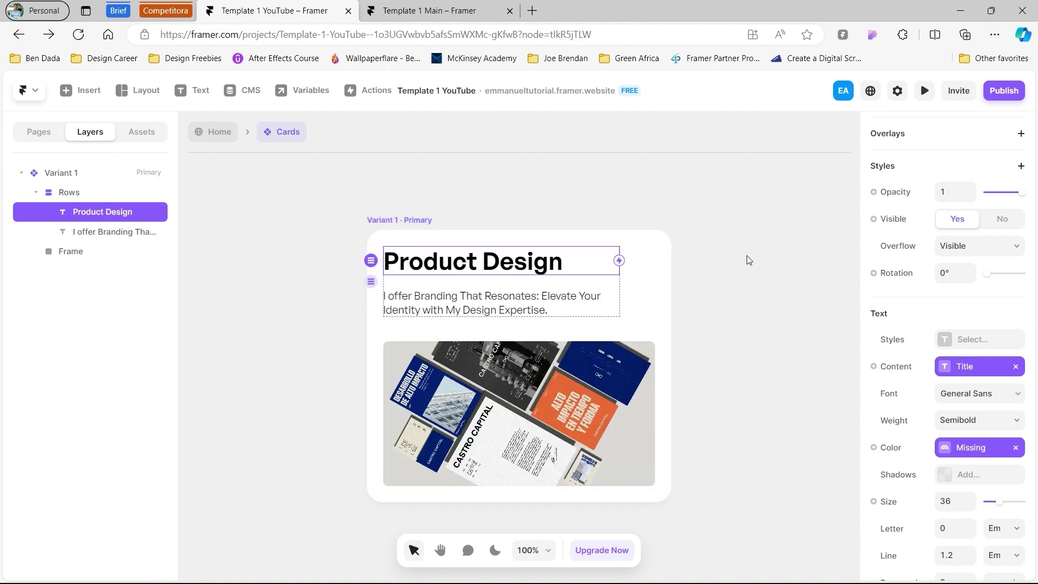
scroll(668, 276, "down", 2)
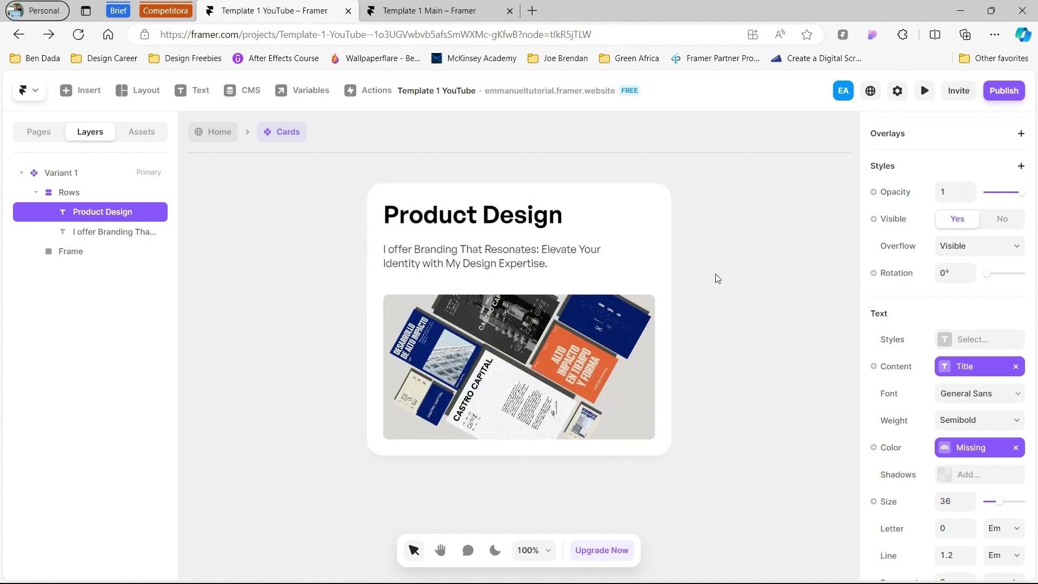
Step: On Home, set the top-right card's Title to Branding
left_click(219, 135)
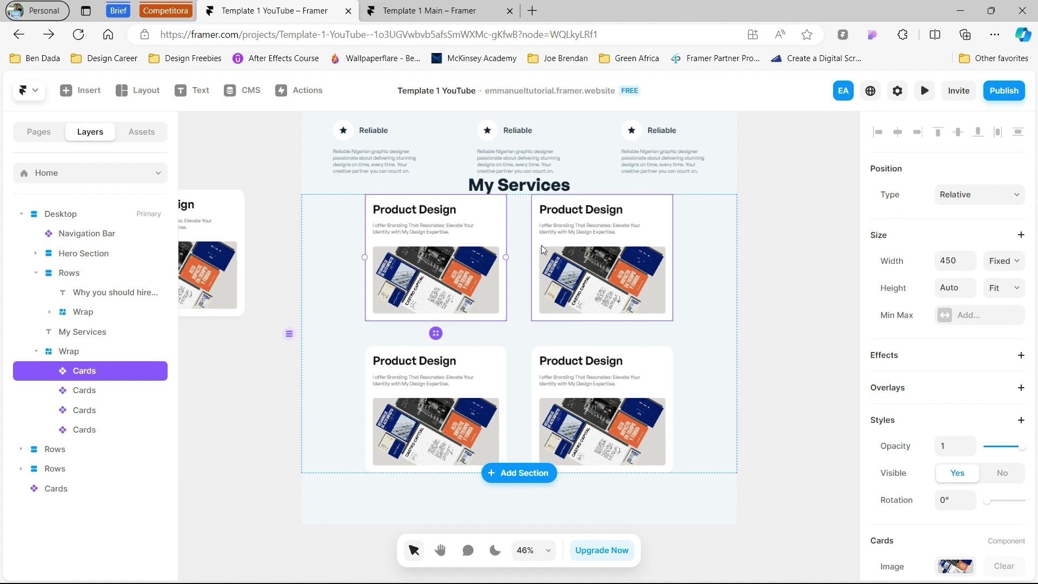
left_click(617, 201)
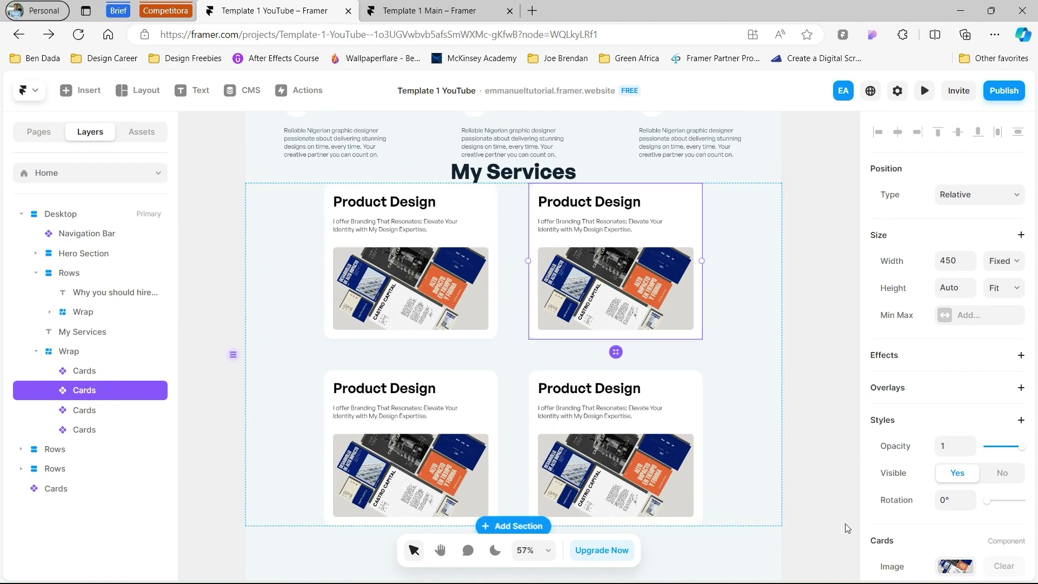
scroll(888, 533, "down", 2)
scroll(888, 533, "down", 1)
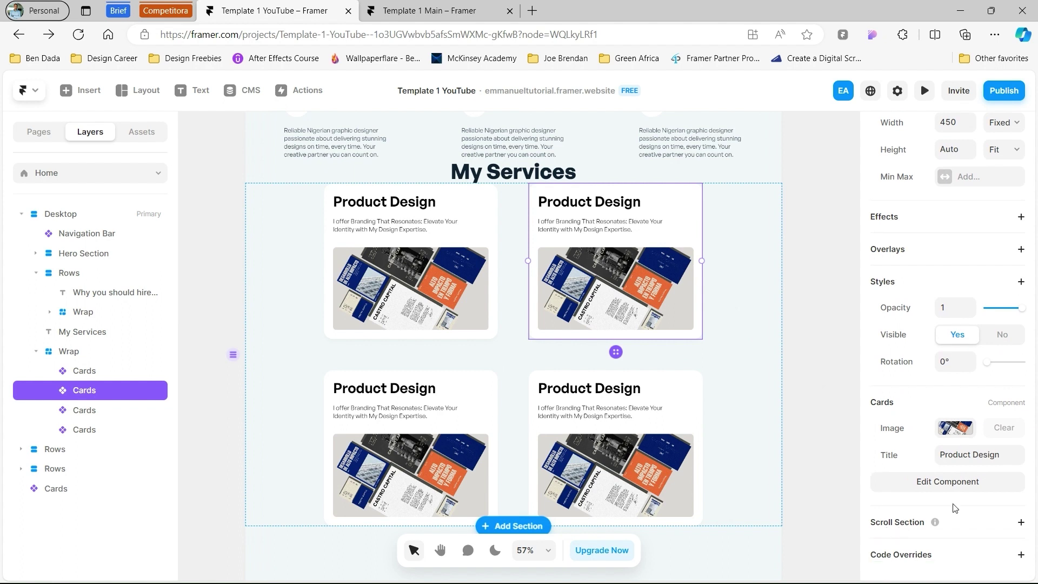
left_click(1007, 454)
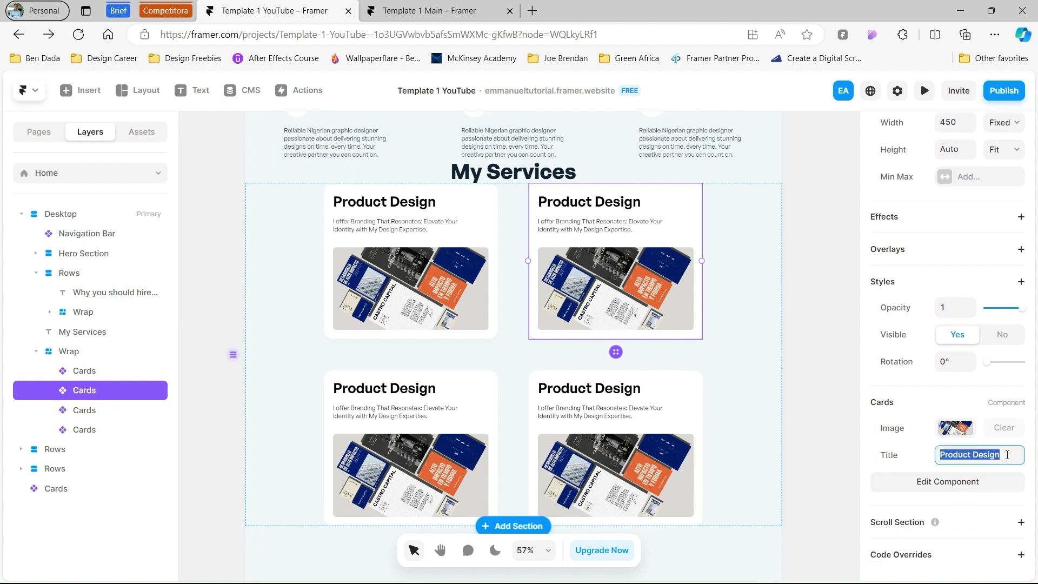
type("Branding")
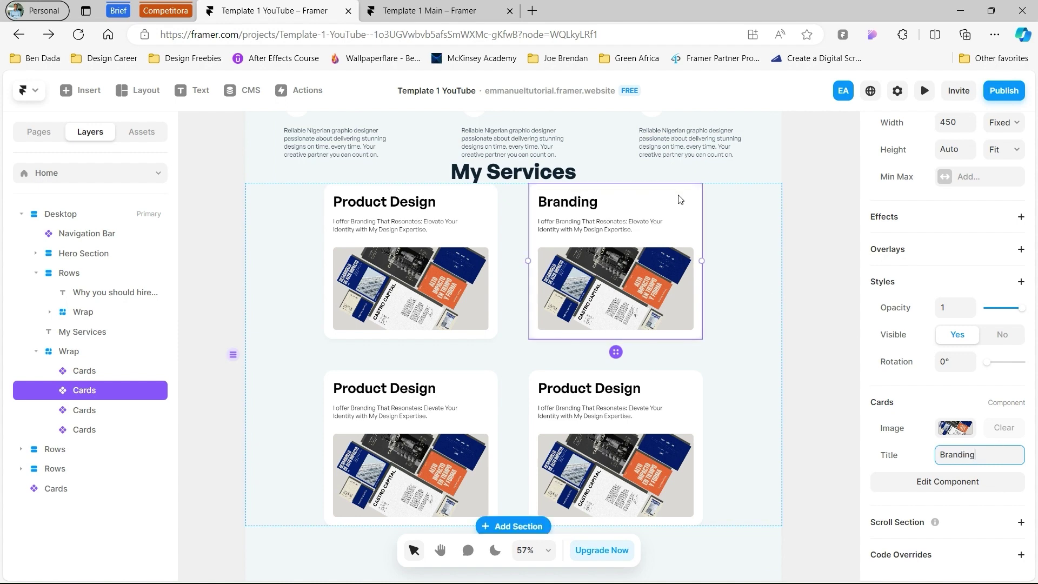
left_click(675, 209)
scroll(568, 281, "down", 1)
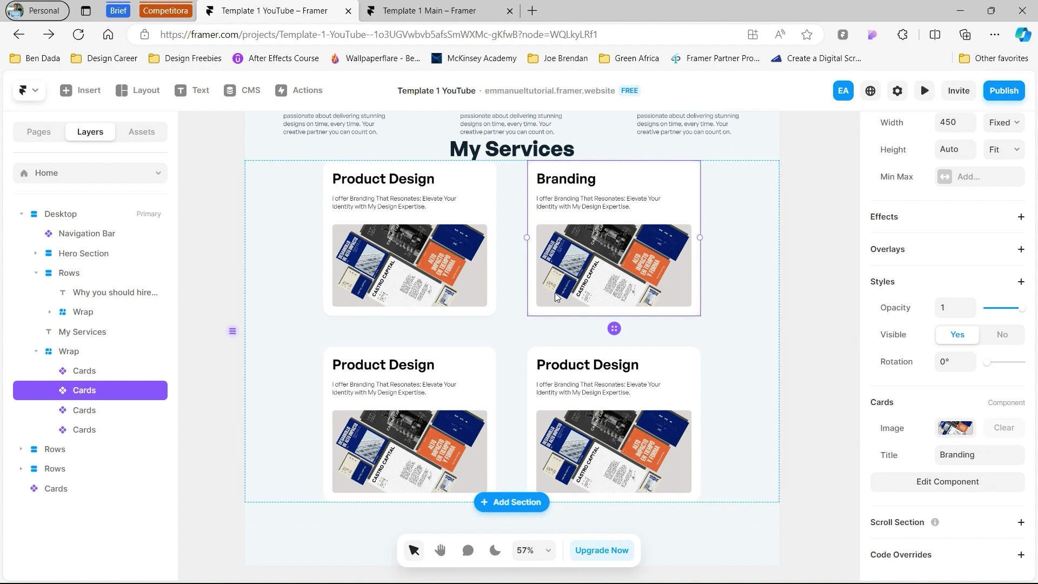
Step: Set the lower-left card's Title to Web Design
left_click(461, 372)
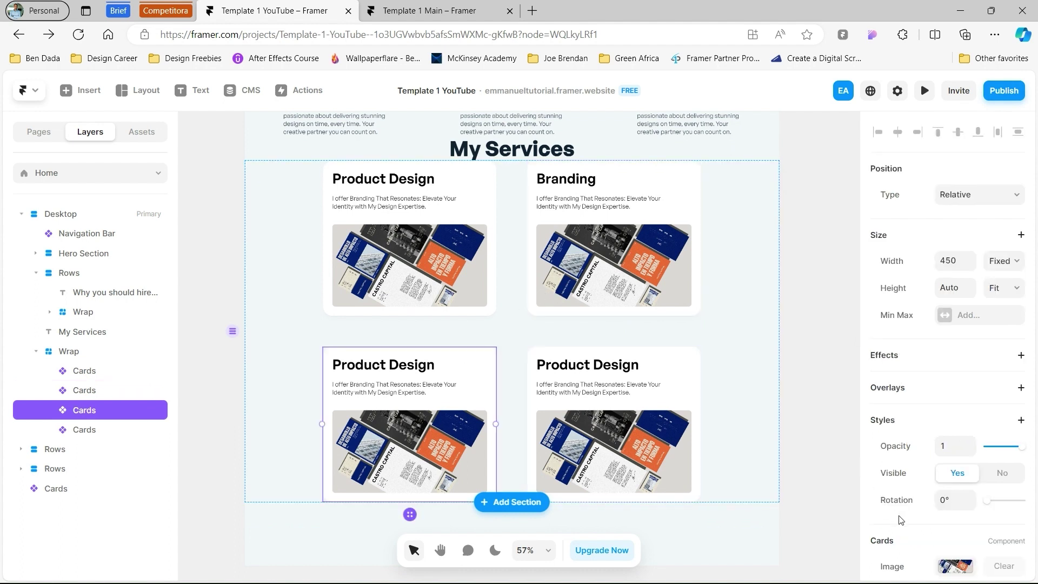
scroll(944, 541, "down", 3)
left_click(1009, 460)
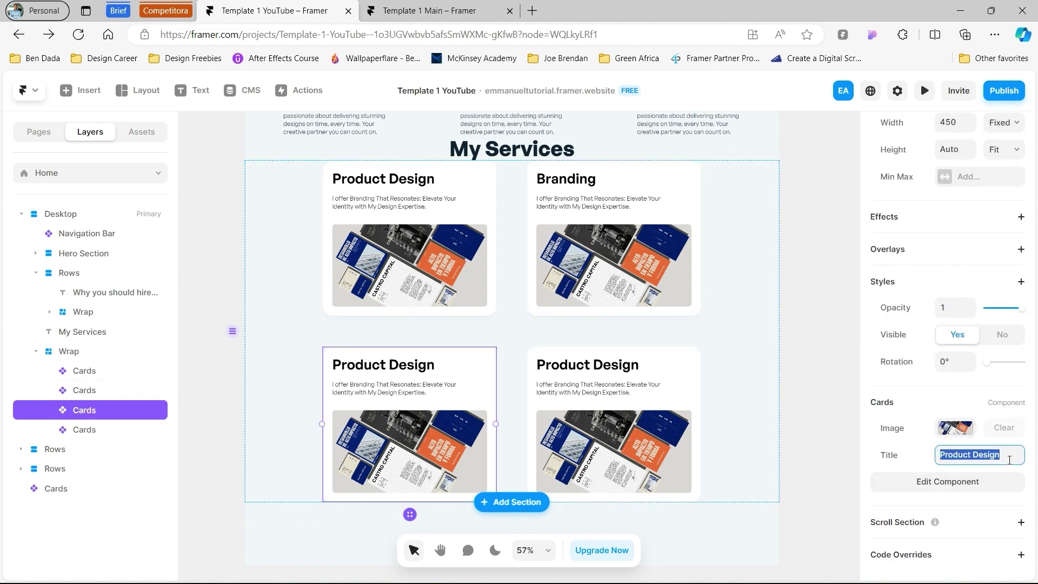
type("Web")
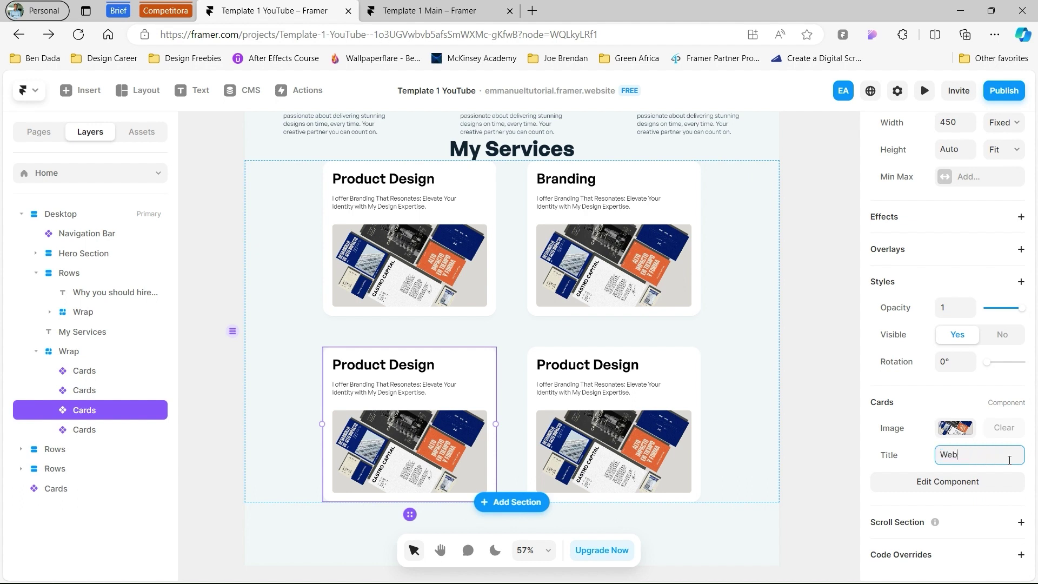
key("Return")
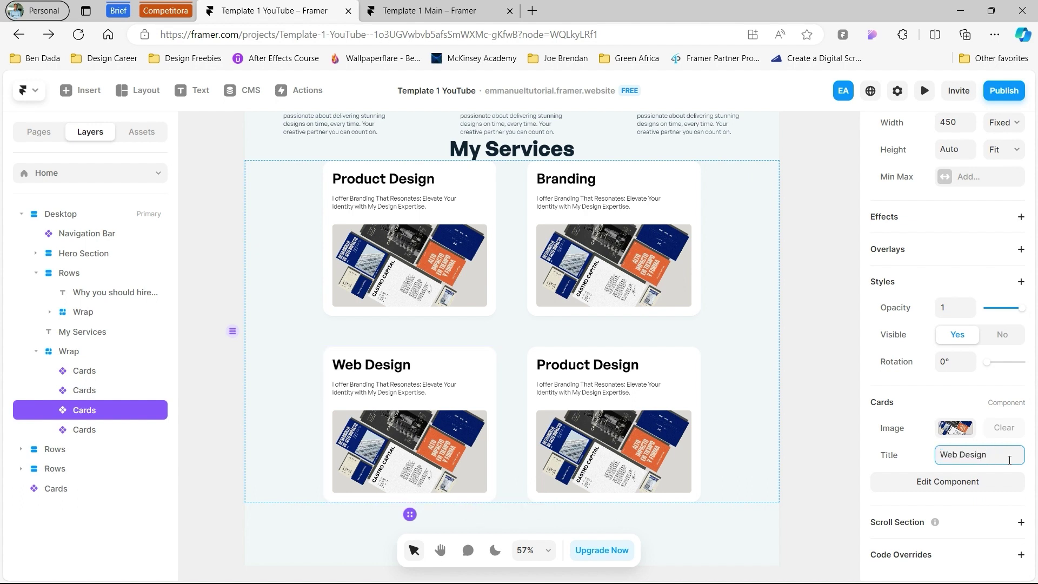
Step: Set the lower-right card's Title to Web Development
left_click(669, 379)
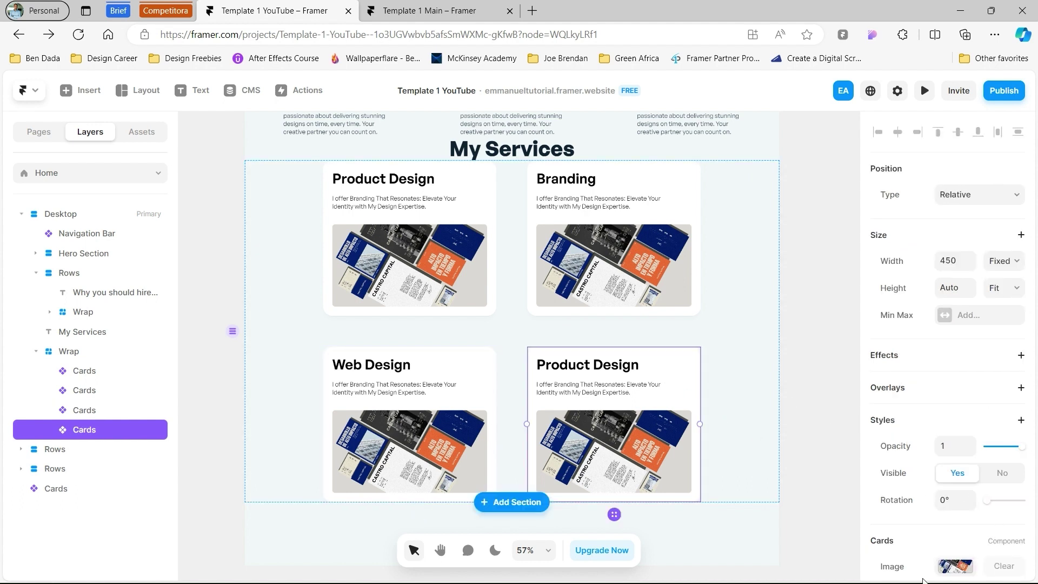
scroll(922, 580, "down", 3)
left_click(985, 453)
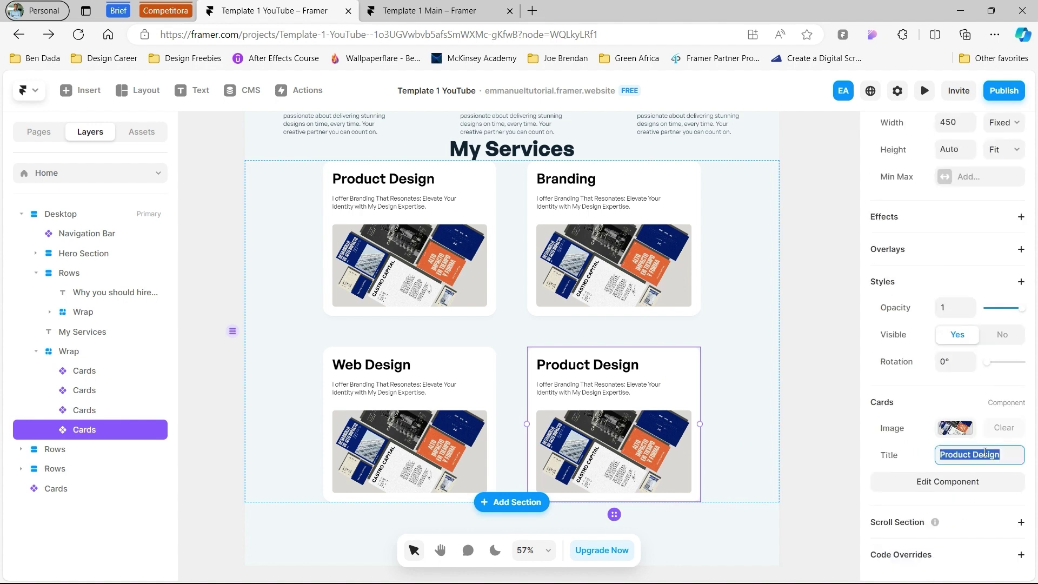
type("Web Development")
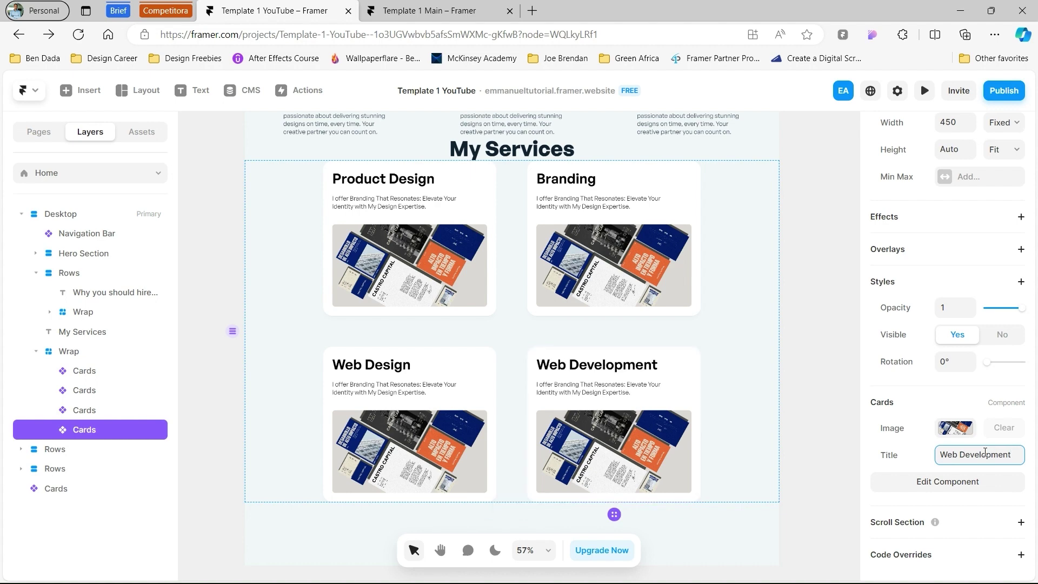
scroll(759, 358, "down", 1)
scroll(597, 214, "up", 1)
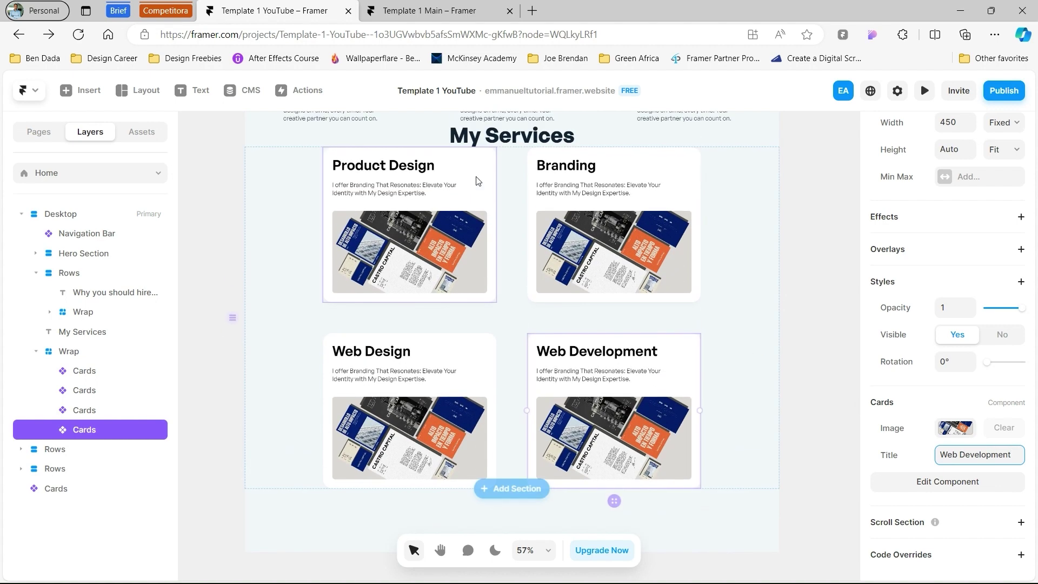
Step: In the Cards component, bind the description text to a new plain-text variable named Sub Text
double_click(466, 189)
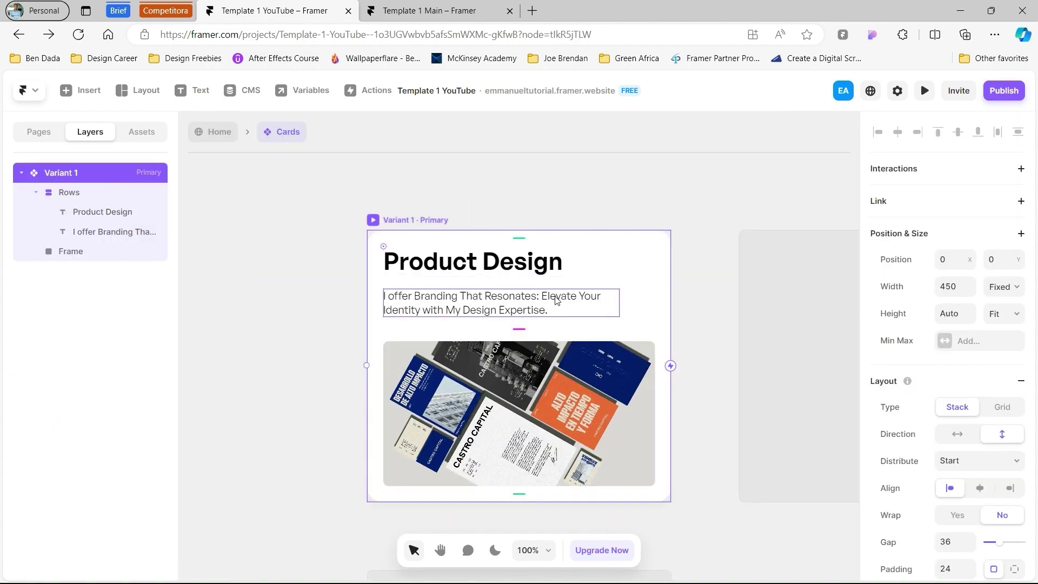
left_click(558, 301)
scroll(913, 526, "down", 5)
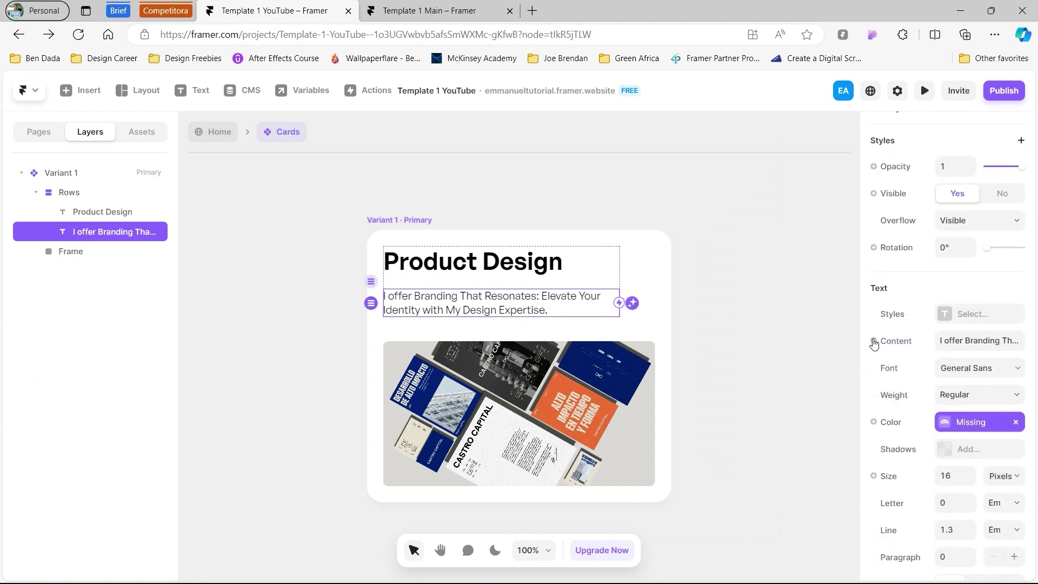
left_click(892, 340)
mouse_move(931, 372)
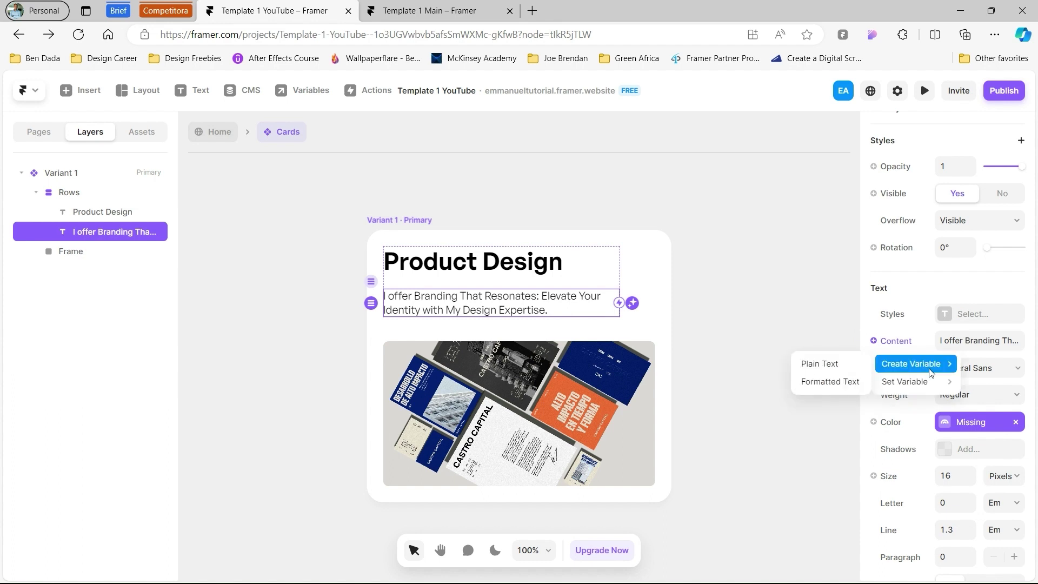
left_click(825, 364)
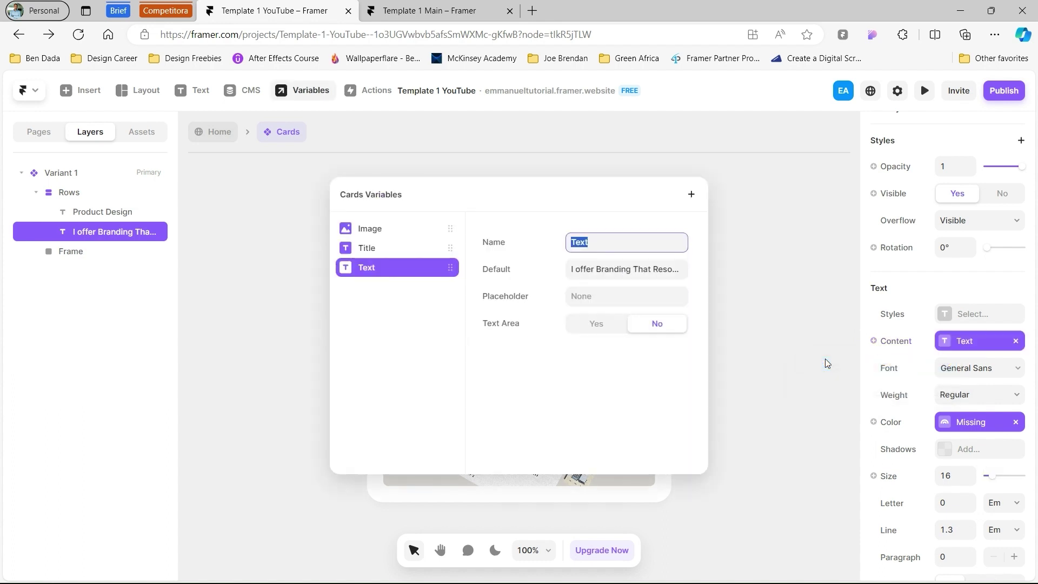
left_click(669, 241)
type("Sub")
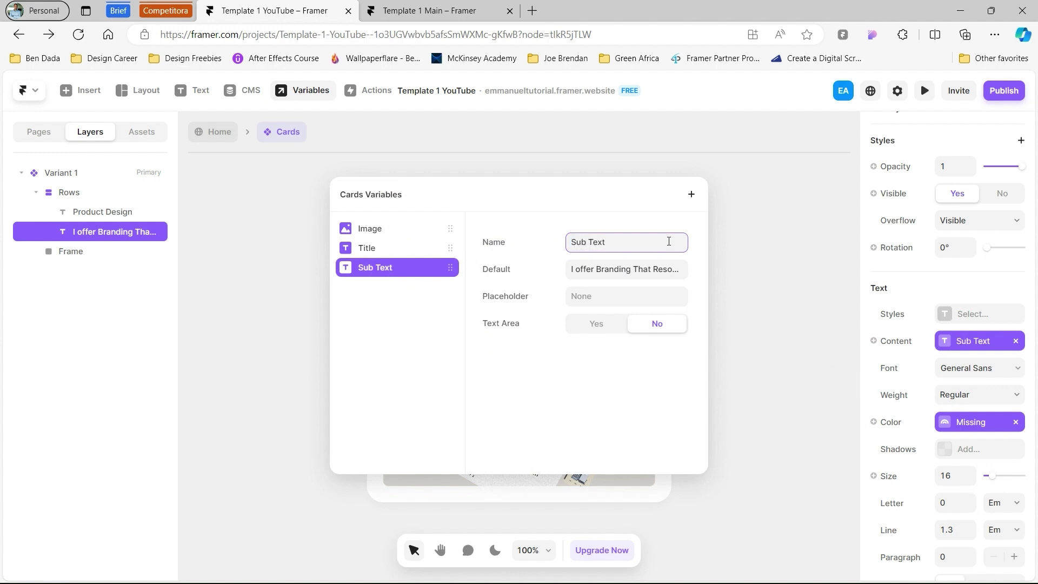
left_click(765, 252)
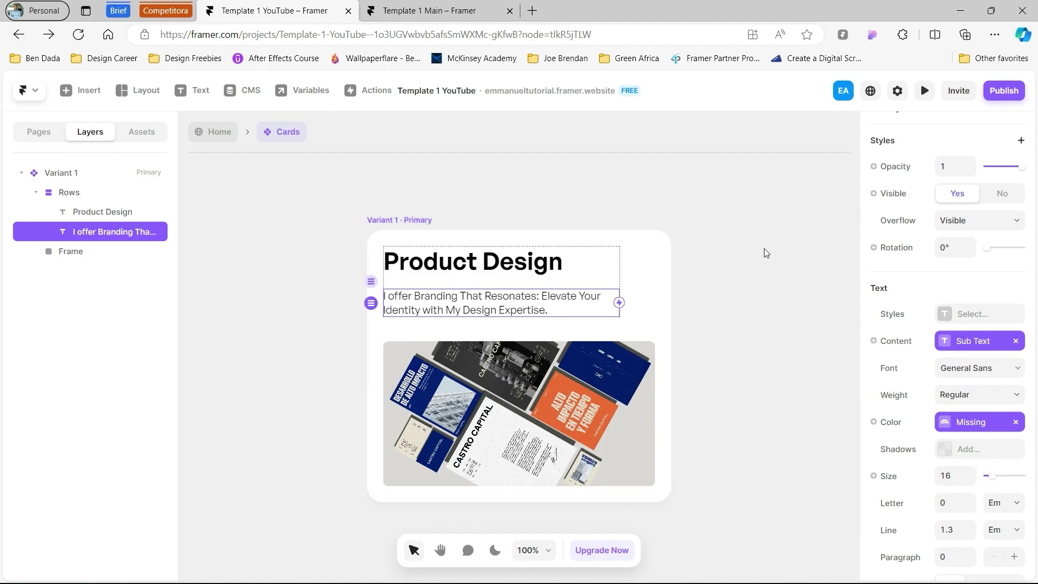
Step: On Home, set the Web Development card's Sub Text to 'Web development structure'
left_click(212, 136)
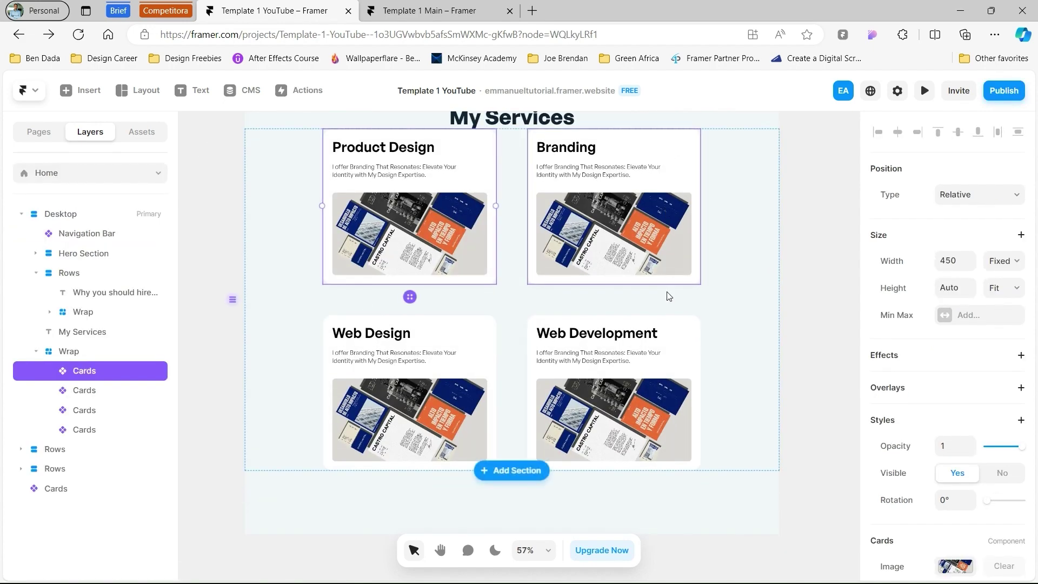
left_click(673, 361)
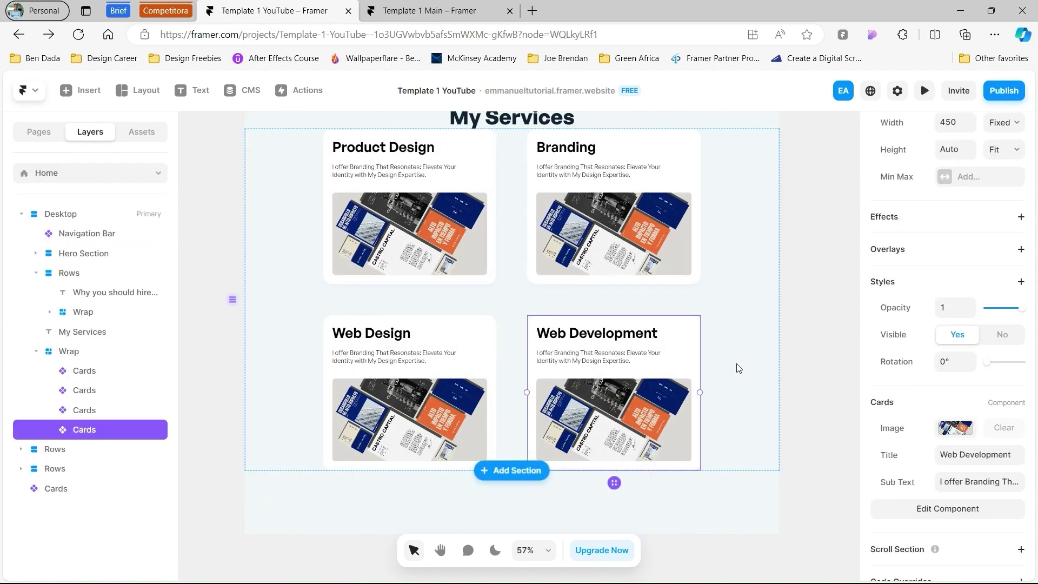
left_click(973, 480)
type("Web developme")
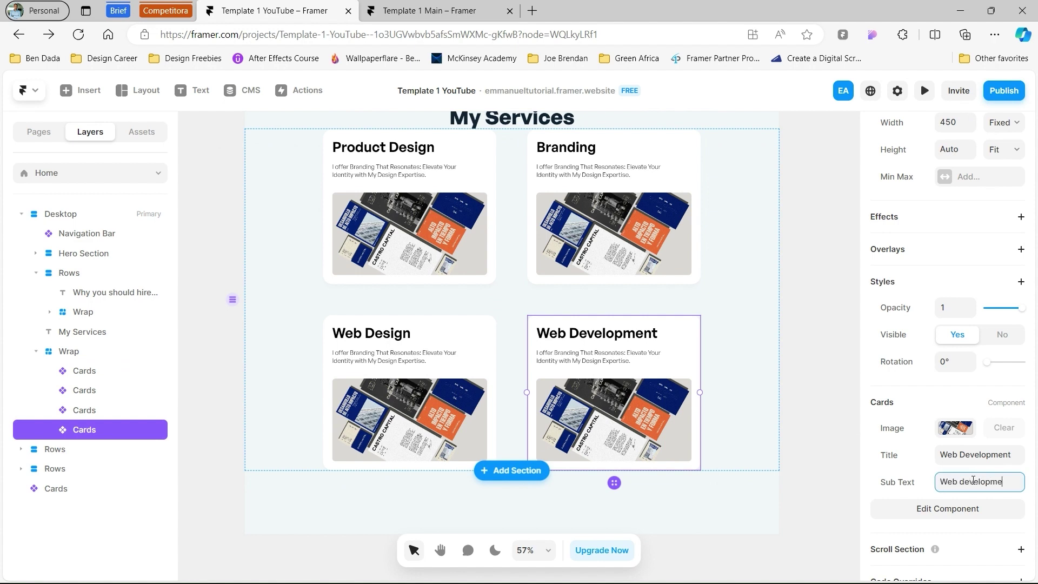
type("nt structu")
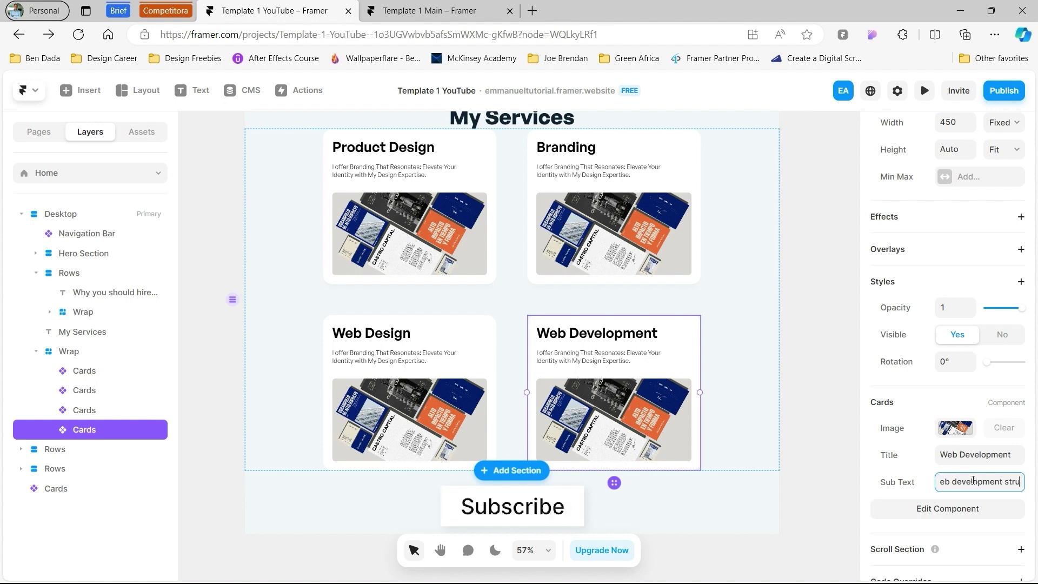
type("re")
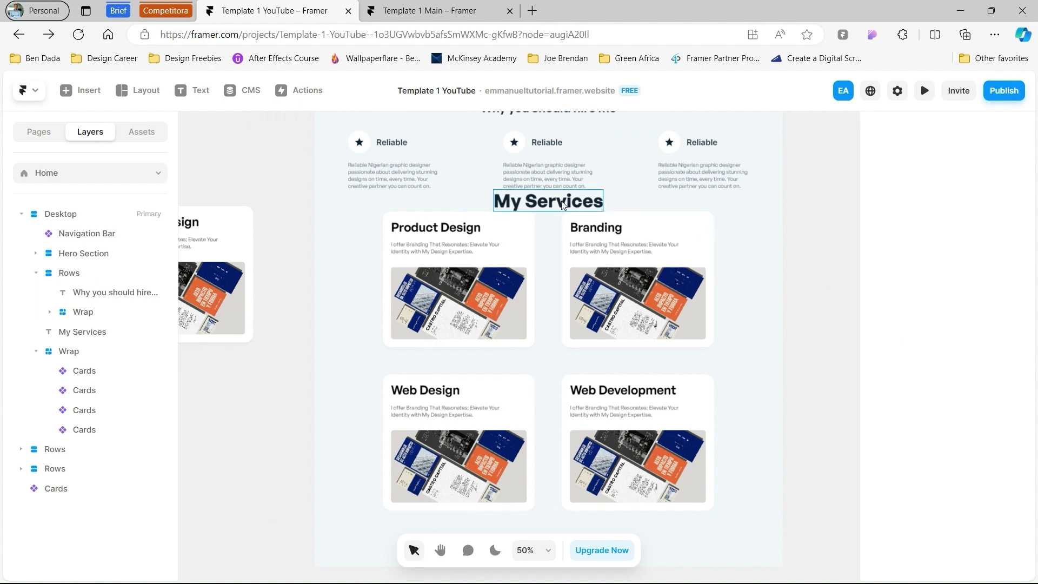
Step: Wrap the My Services heading and the Wrap card grid together in a new frame
left_click(563, 202)
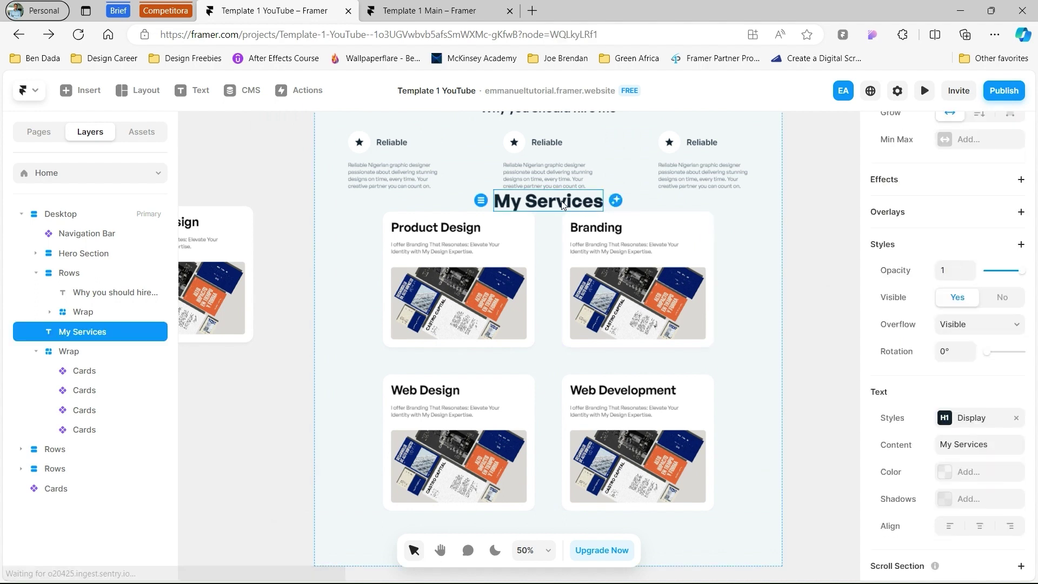
left_click(750, 254, "shift")
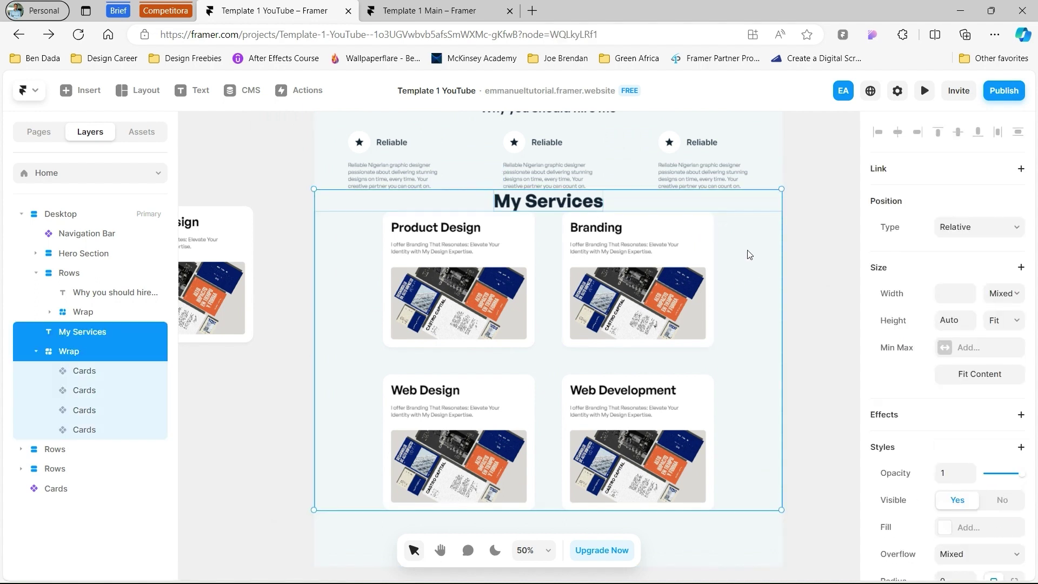
right_click(137, 347)
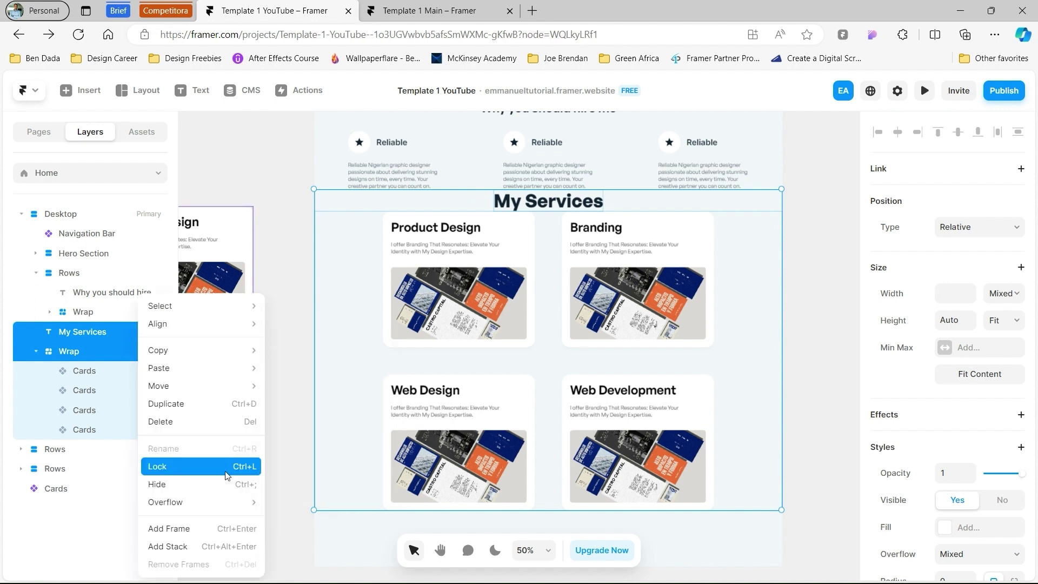
mouse_move(230, 508)
left_click(230, 530)
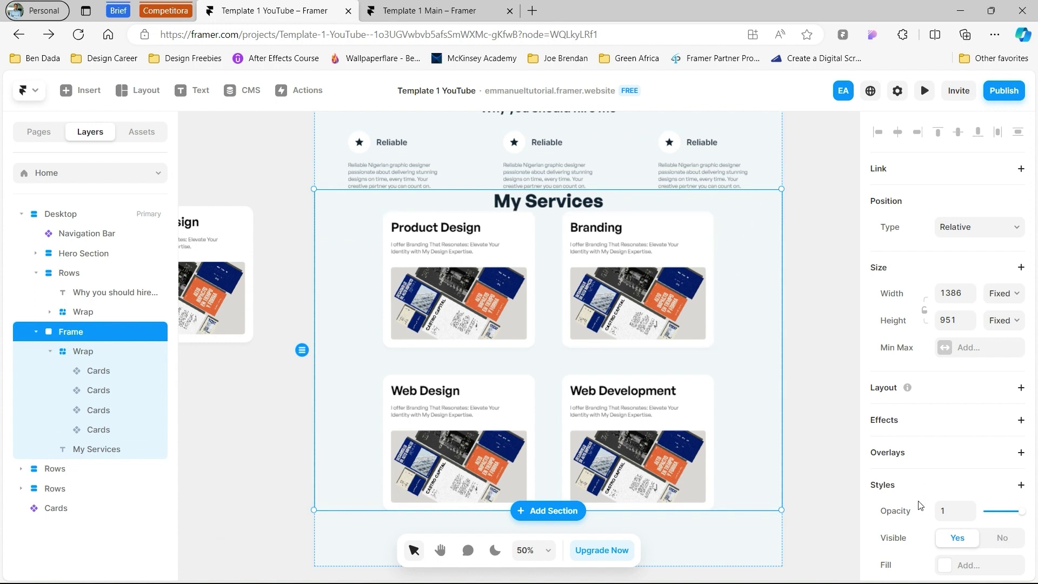
scroll(920, 502, "down", 4)
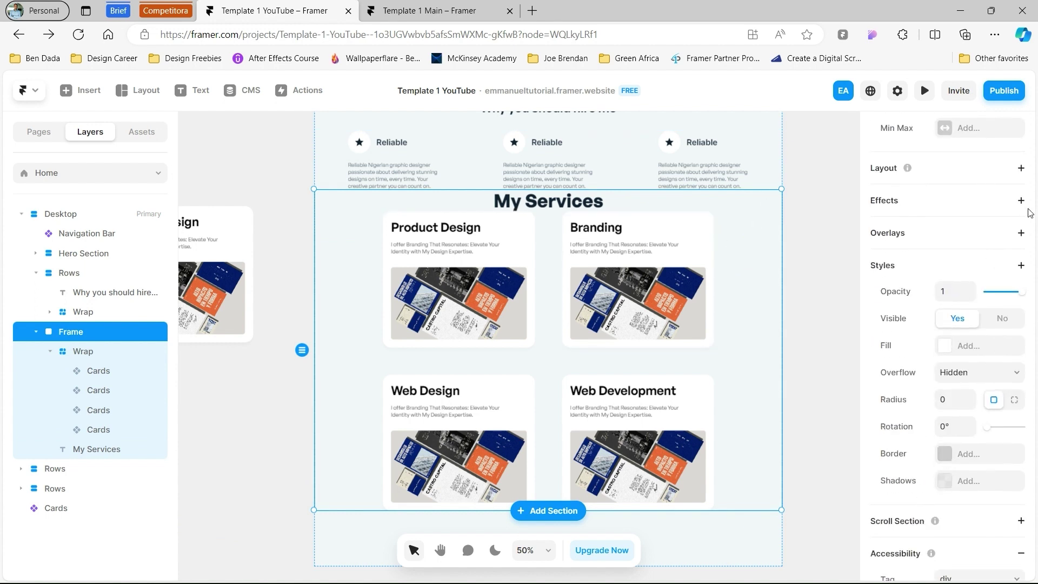
Step: Give the services frame a vertical stack layout with a 48 gap
left_click(1021, 170)
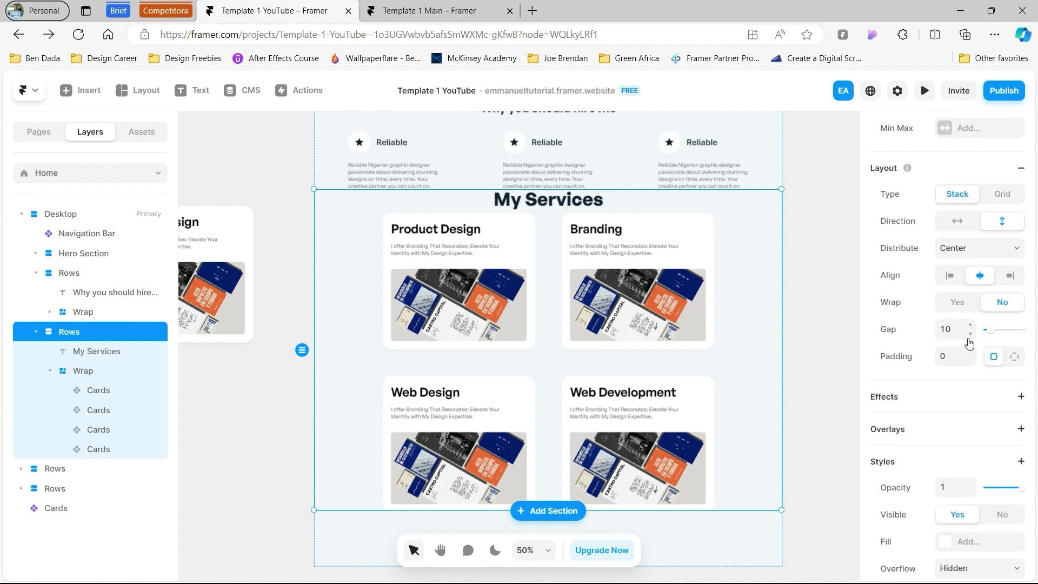
left_click(954, 332)
type("48")
key("Return")
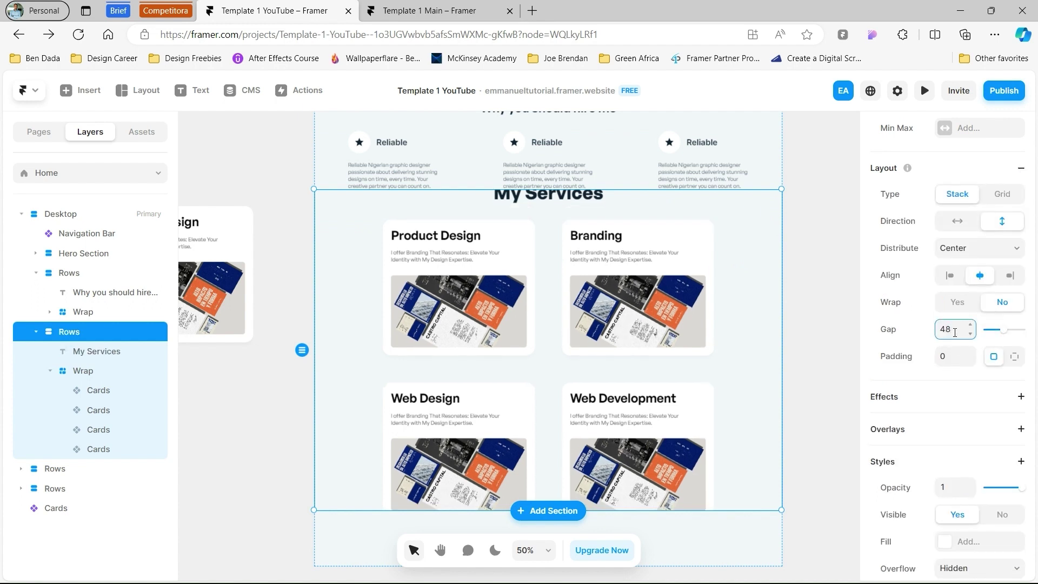
Step: Set the frame's width to Fill and its height to Fit Content
scroll(997, 296, "up", 4)
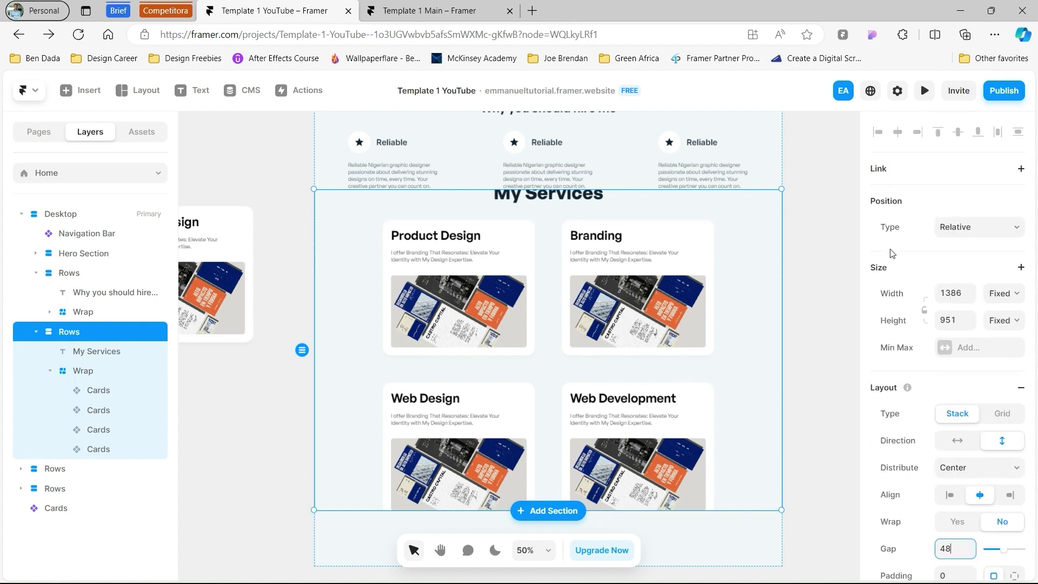
left_click(998, 296)
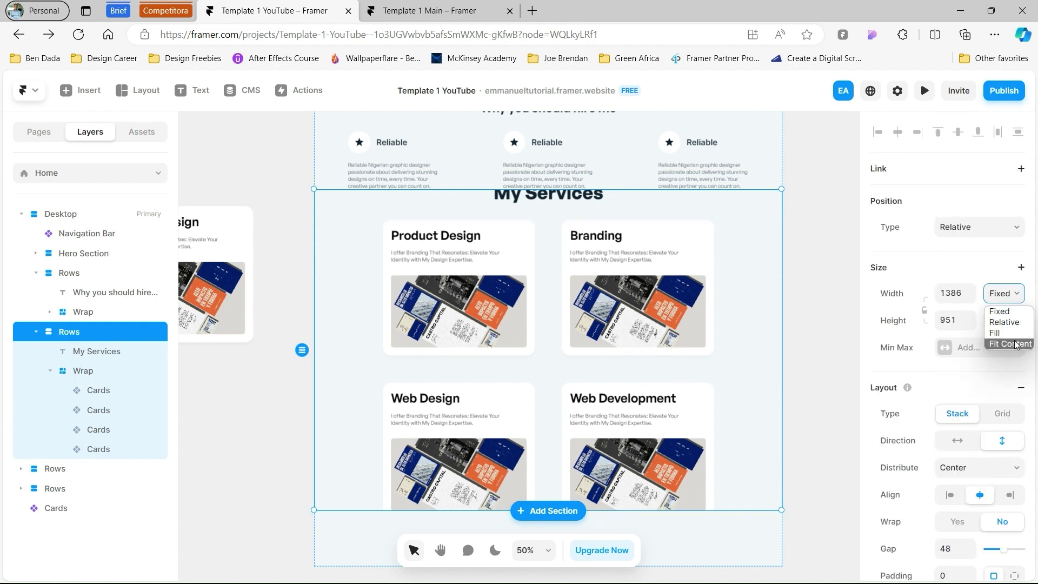
left_click(1020, 334)
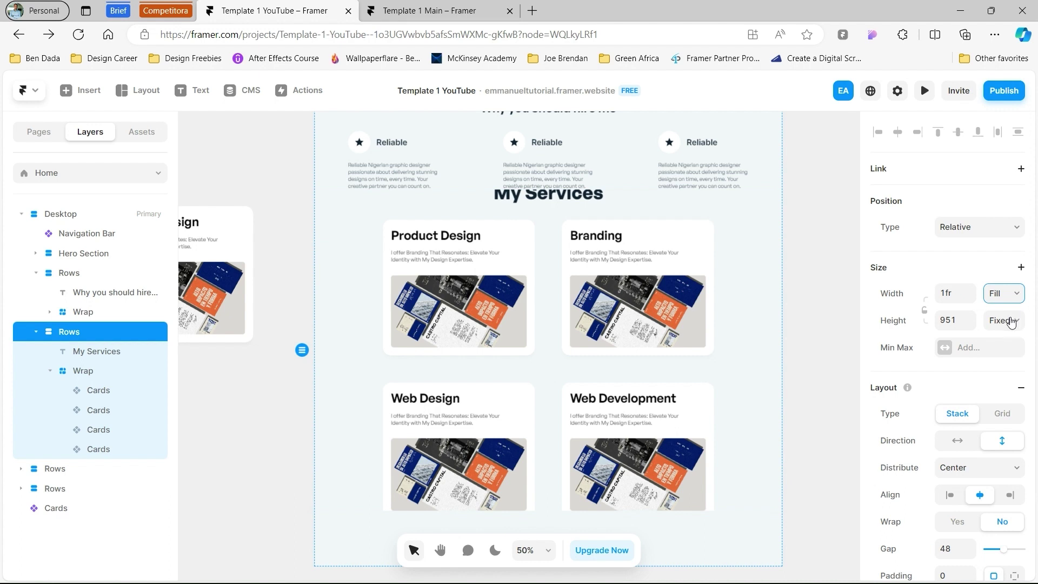
left_click(1010, 321)
left_click(1014, 372)
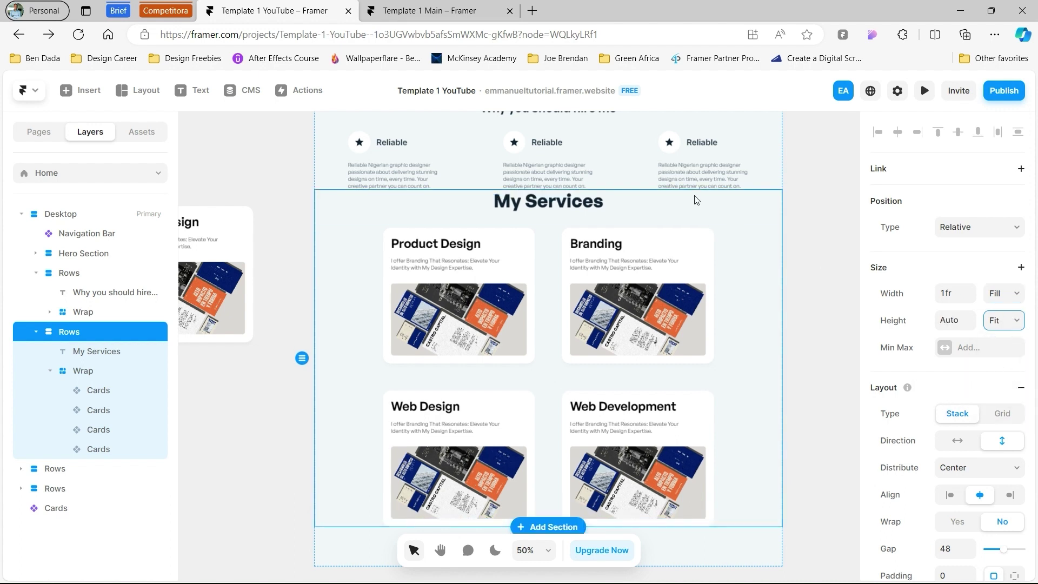
Step: Set individual padding of 100 on the top and bottom
scroll(897, 495, "down", 3)
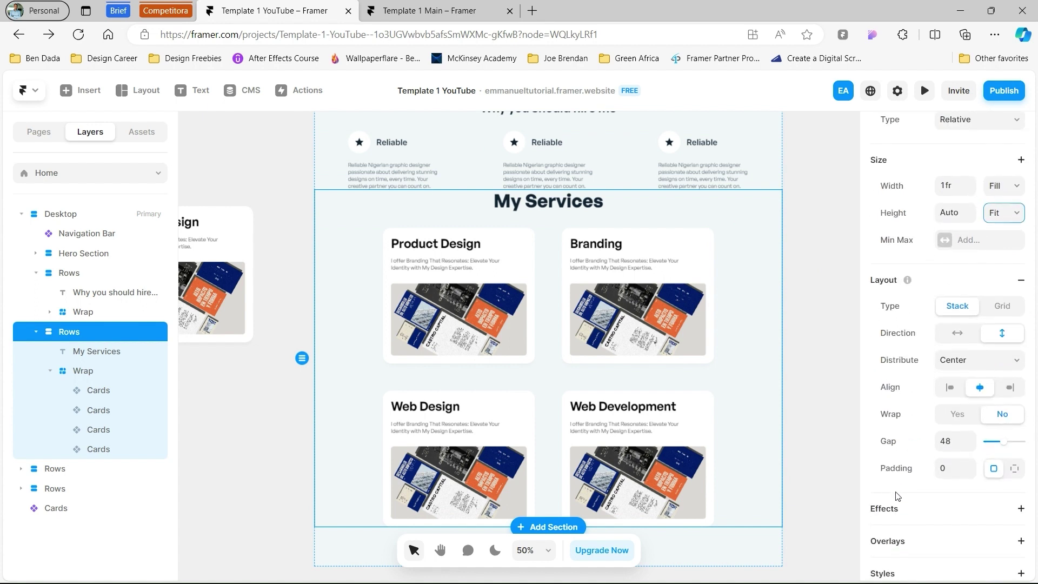
left_click(1014, 436)
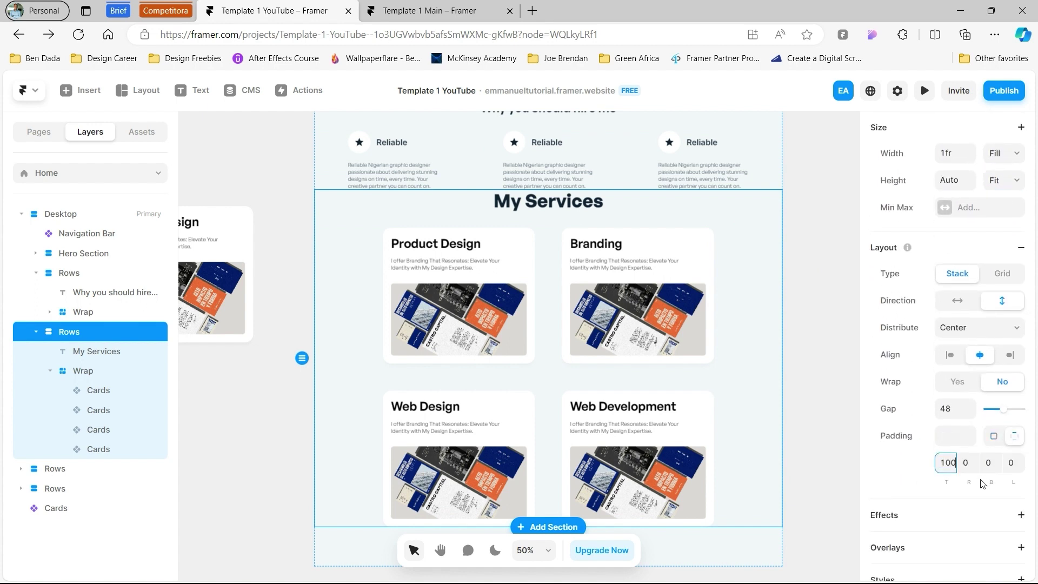
key("Tab")
key("Tab")
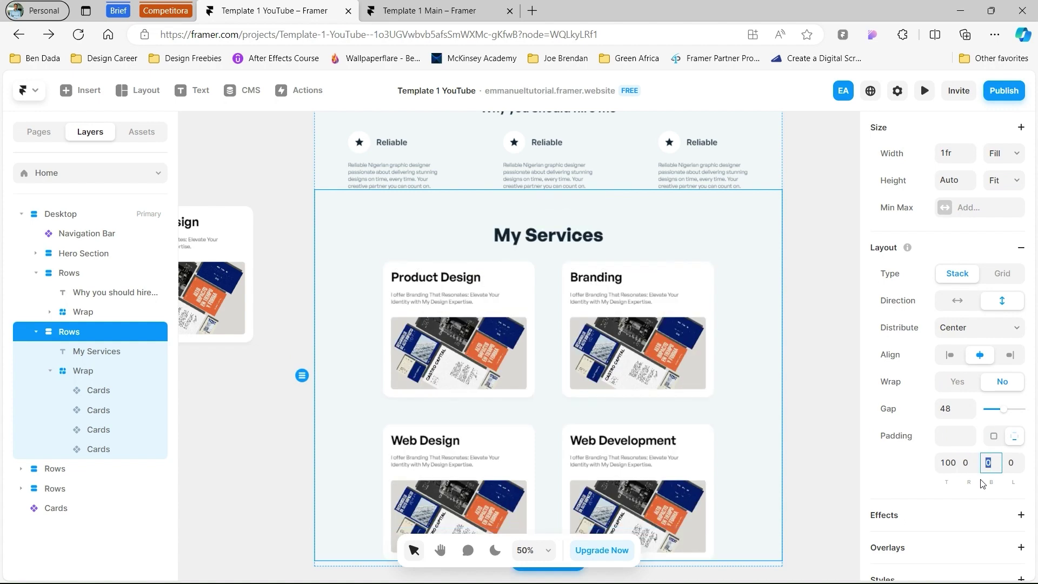
type("100")
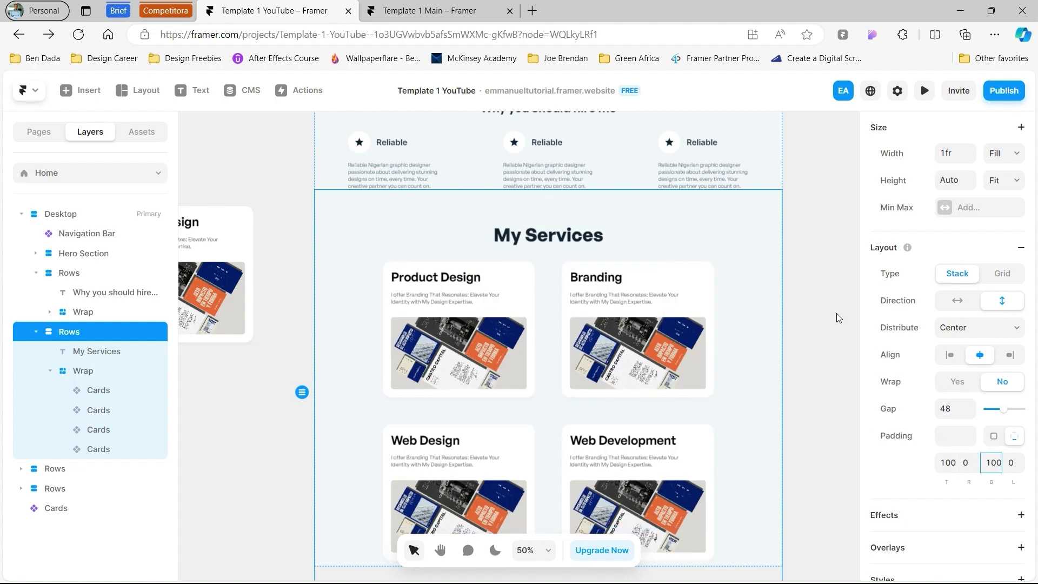
left_click(837, 317)
scroll(836, 317, "down", 3)
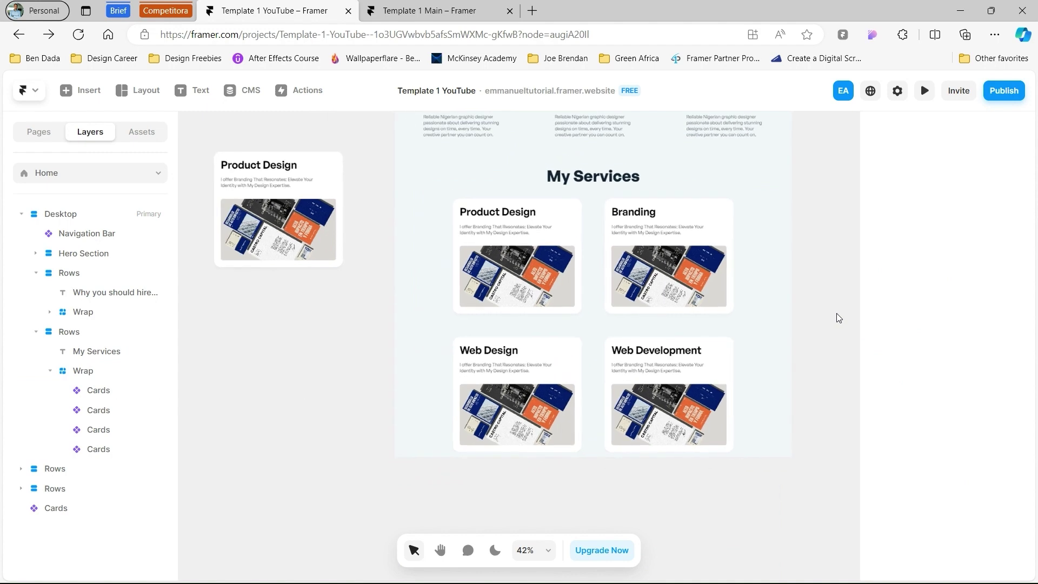
Step: Change the Desktop frame's height from fixed 2200 to Fit Content
scroll(836, 317, "down", 2)
left_click(757, 263)
scroll(661, 206, "up", 5)
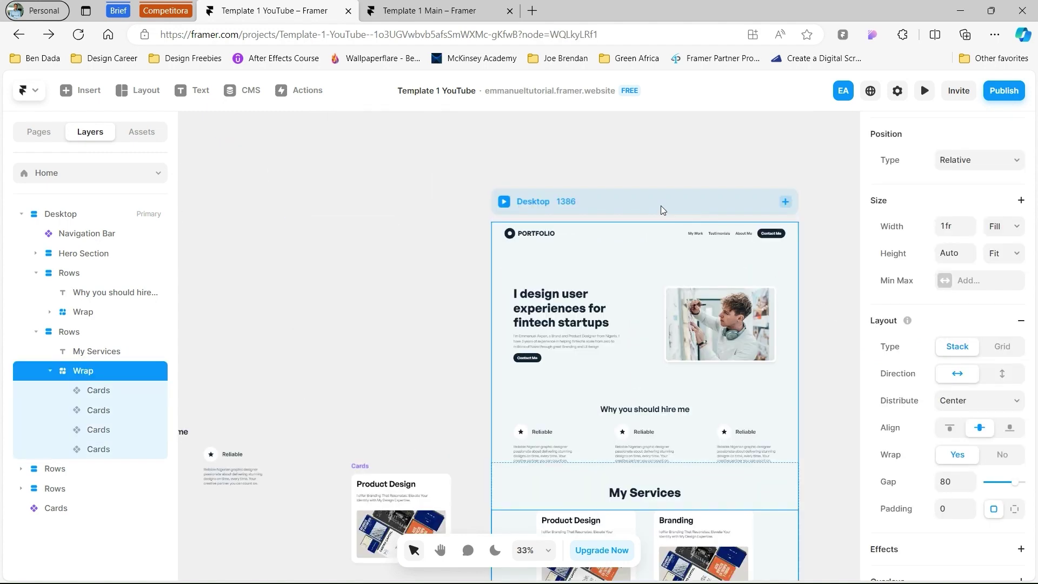
left_click(660, 206)
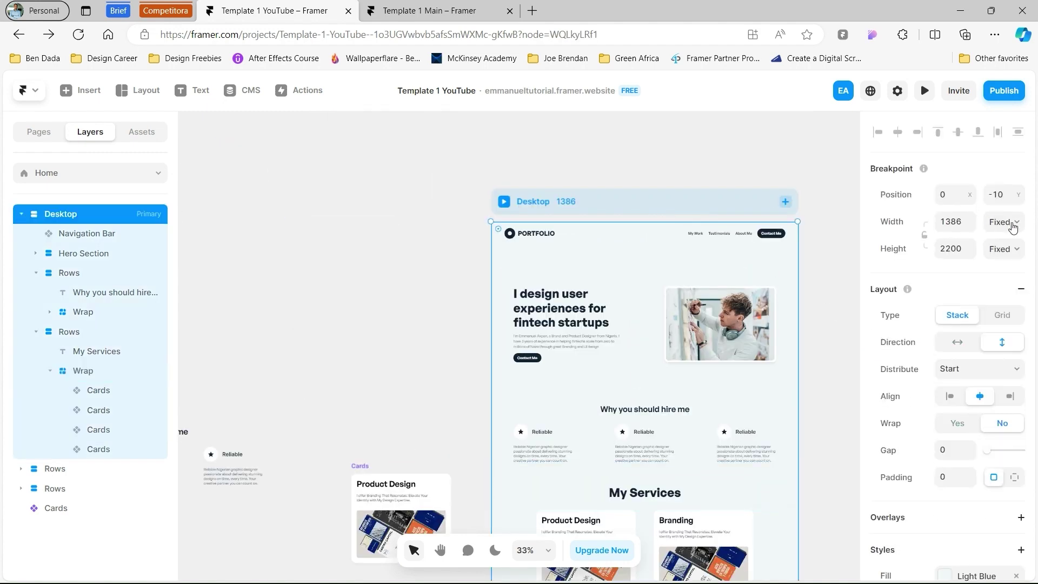
left_click(1004, 249)
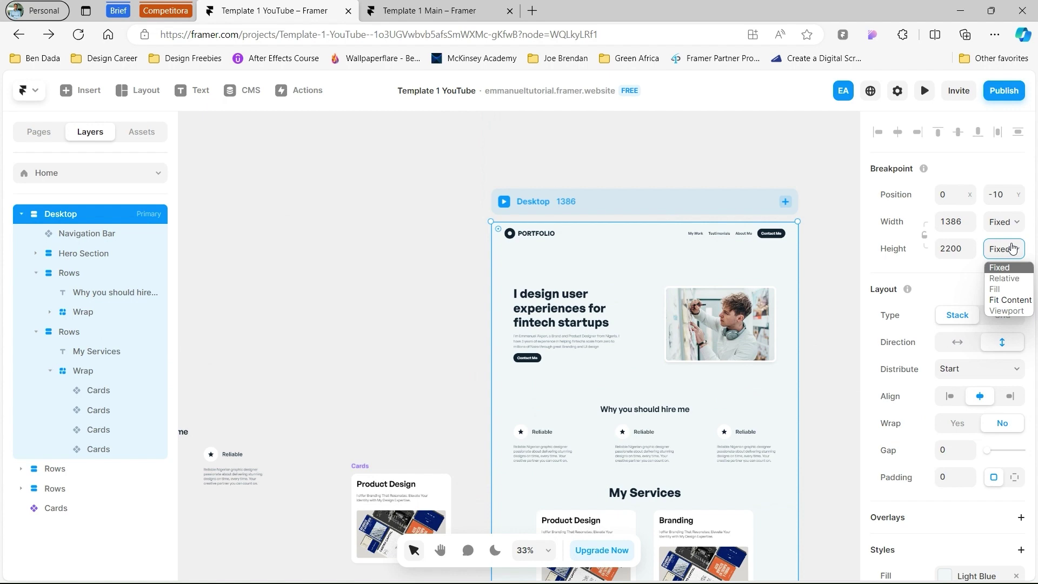
left_click(1008, 300)
scroll(793, 294, "down", 5)
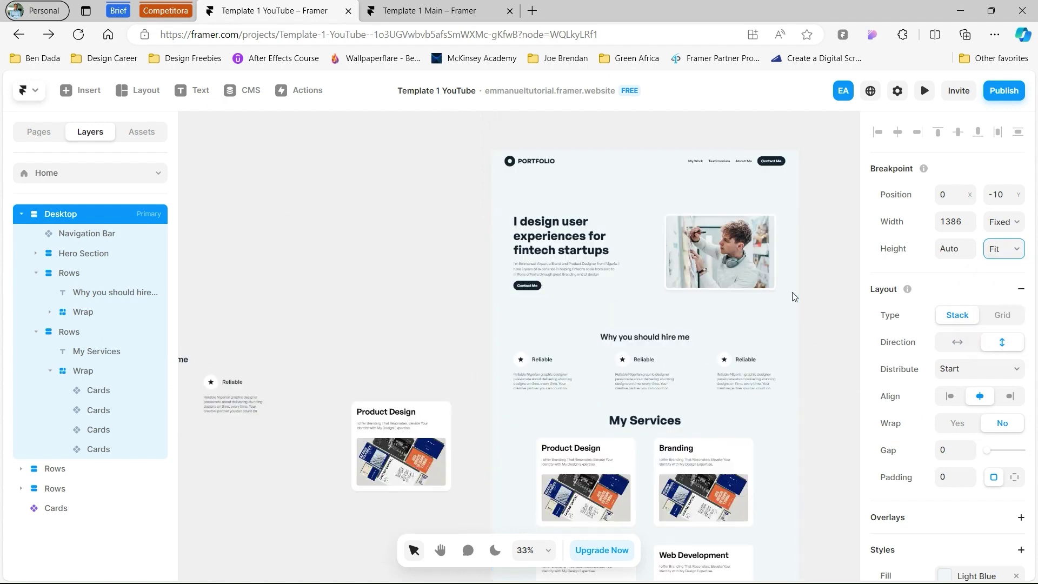
scroll(792, 294, "up", 3)
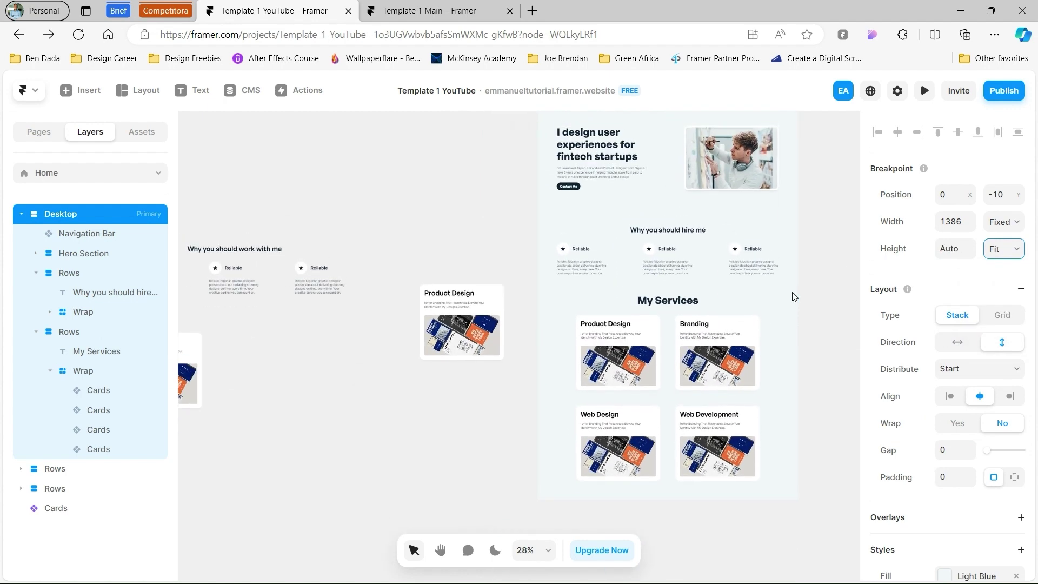
scroll(710, 222, "up", 2)
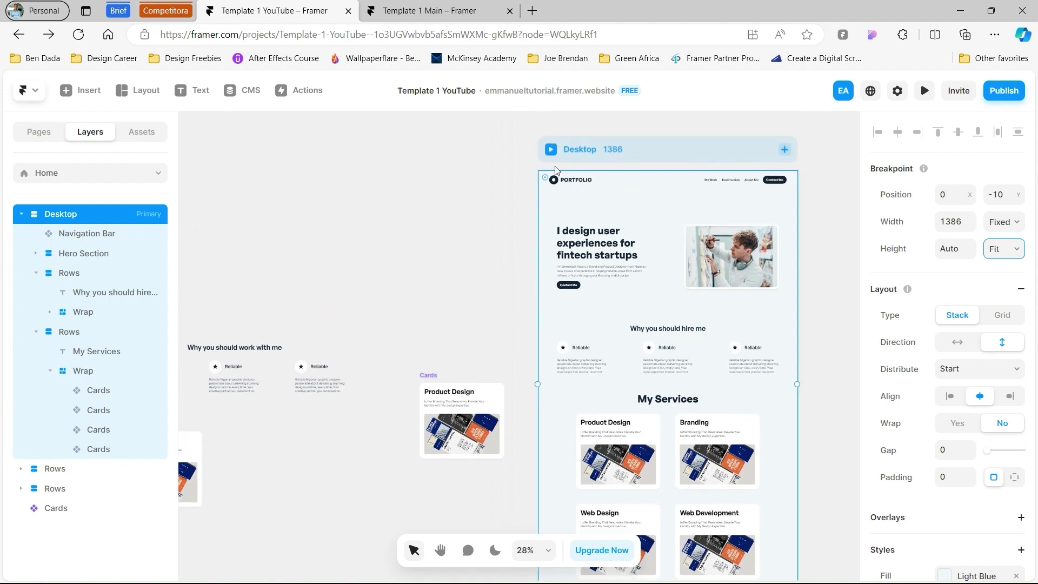
left_click(551, 150)
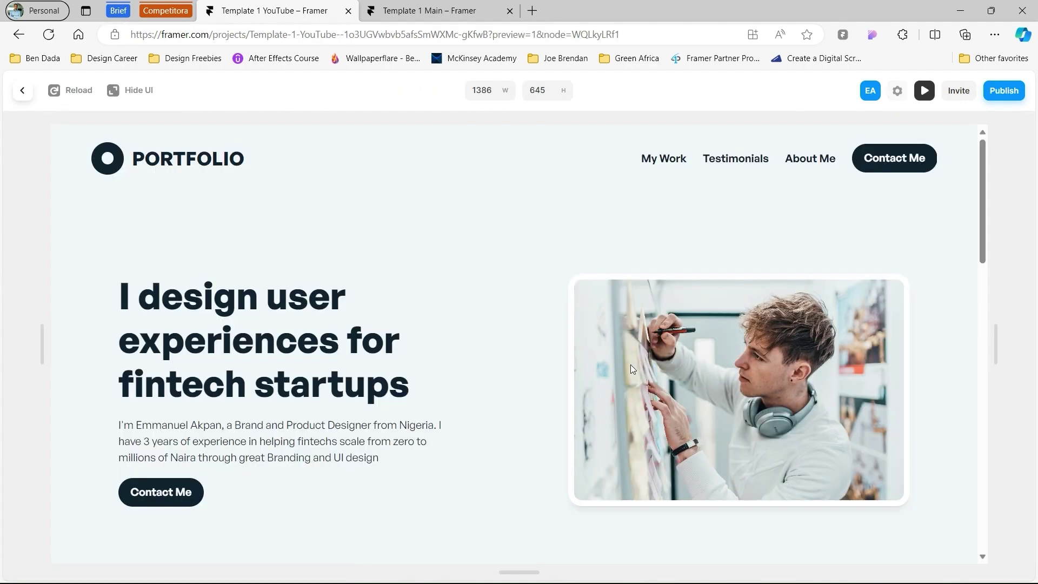
Step: Scroll the preview to My Services and narrow it to 916 wide, reflowing the cards to one column
scroll(630, 364, "down", 8)
scroll(631, 368, "down", 1)
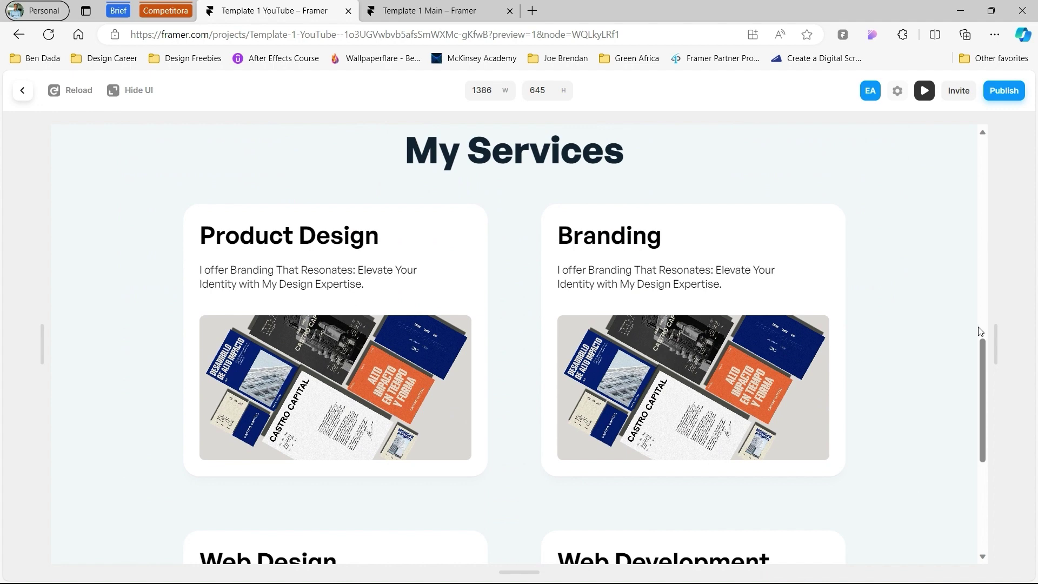
mouse_move(996, 324)
left_mouse_down()
mouse_move(831, 323)
mouse_move(908, 352)
mouse_move(984, 339)
left_mouse_up()
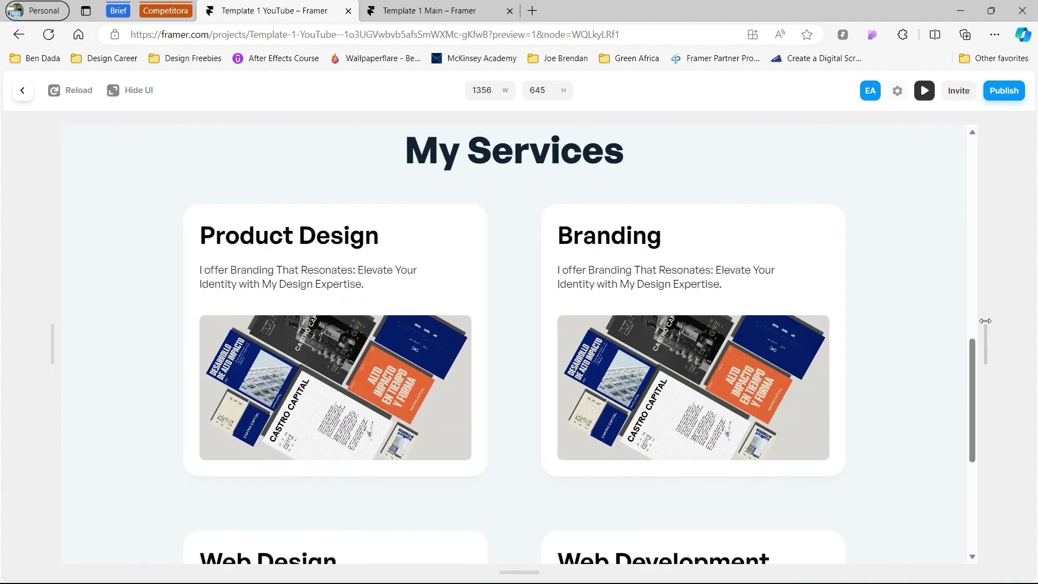